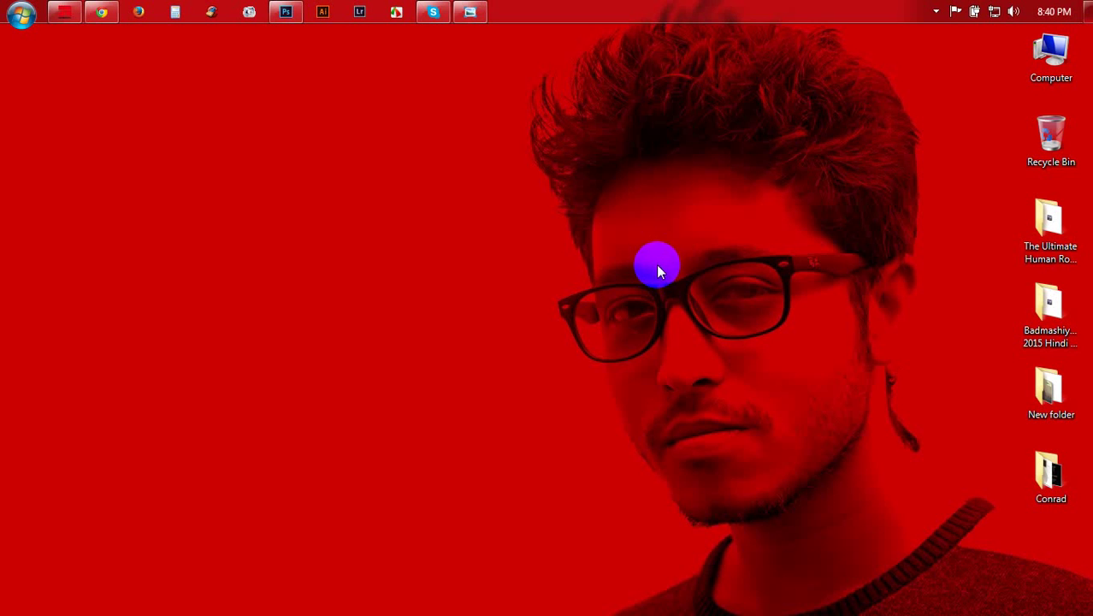
# Preview the Wallpaper (3) tilted-polaroid reference image zoomed in, then minimize Photo Viewer.
pyautogui.click(470, 12)
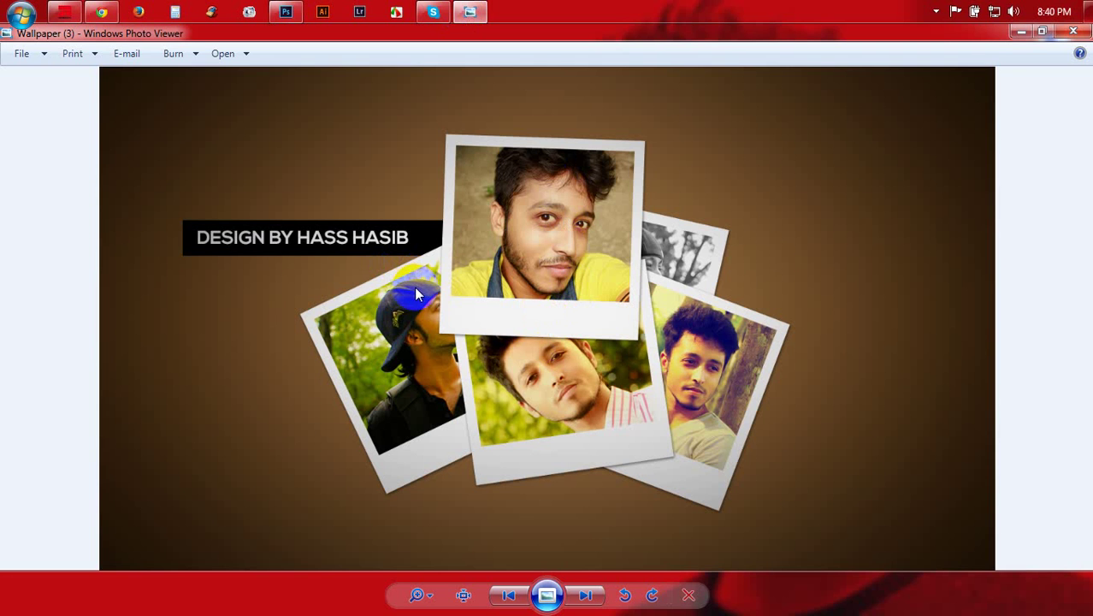
pyautogui.scroll(2, 456, 315)
pyautogui.scroll(1, 446, 286)
pyautogui.scroll(-3, 549, 273)
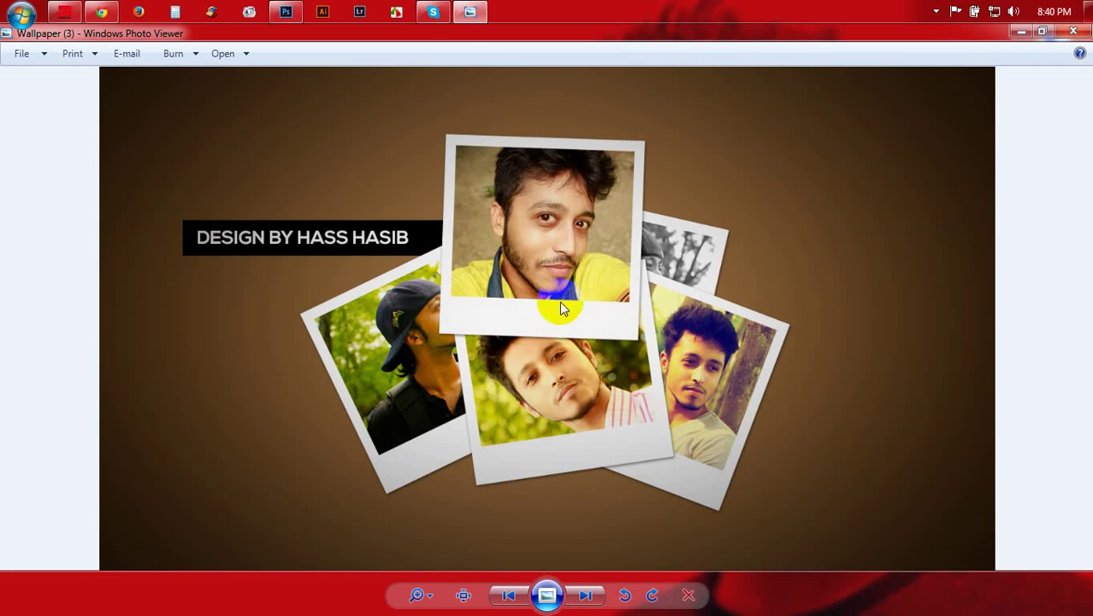
pyautogui.scroll(2, 531, 294)
pyautogui.scroll(-2, 524, 289)
pyautogui.scroll(-1, 525, 278)
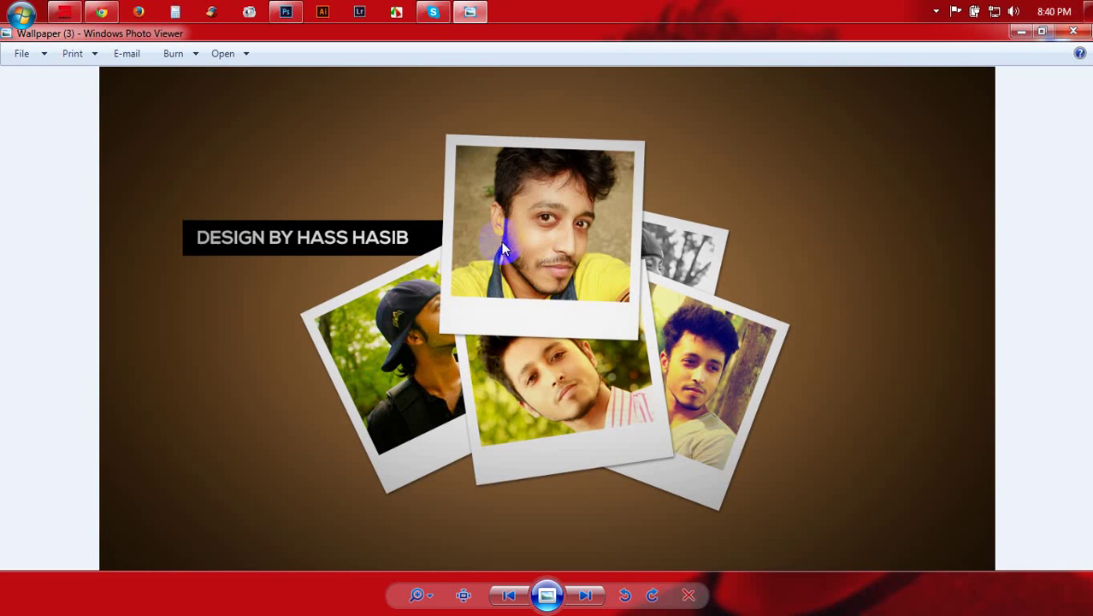
pyautogui.click(1020, 32)
# Create a new white 1366 × 768 px RGB document at 72 pixels per inch.
pyautogui.click(286, 11)
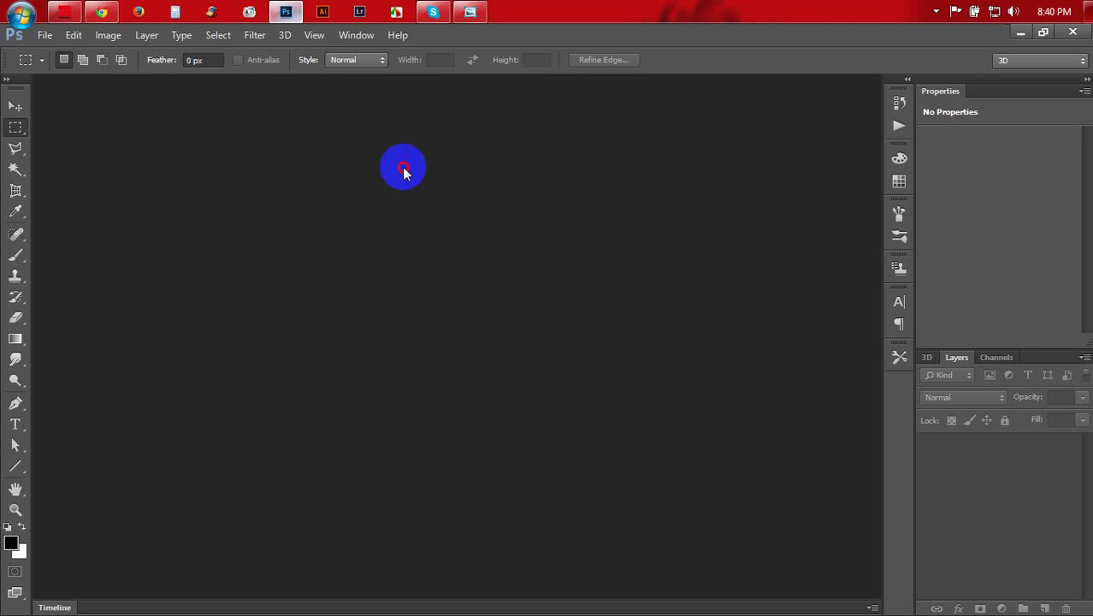
pyautogui.click(45, 35)
pyautogui.click(26, 46)
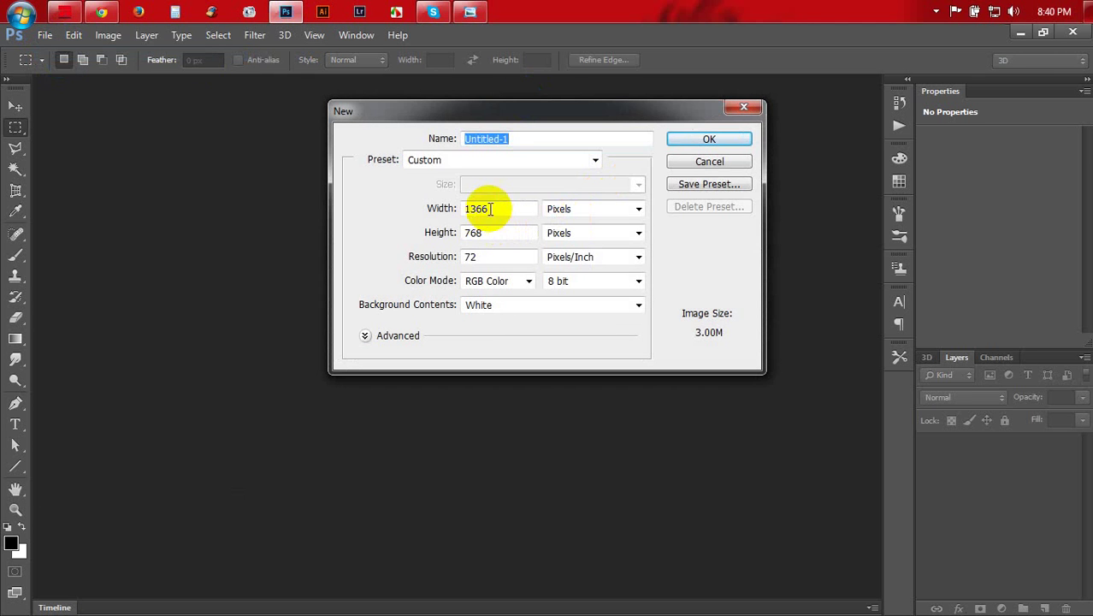
pyautogui.moveTo(492, 209); pyautogui.dragTo(383, 212)
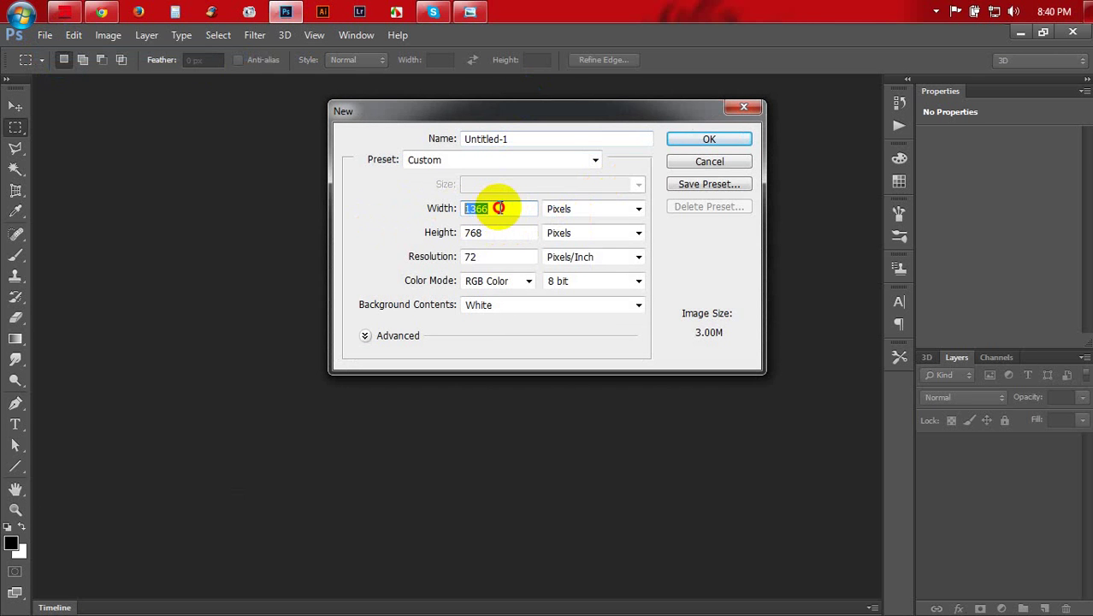
pyautogui.moveTo(502, 233); pyautogui.dragTo(360, 237)
pyautogui.moveTo(488, 256); pyautogui.dragTo(357, 268)
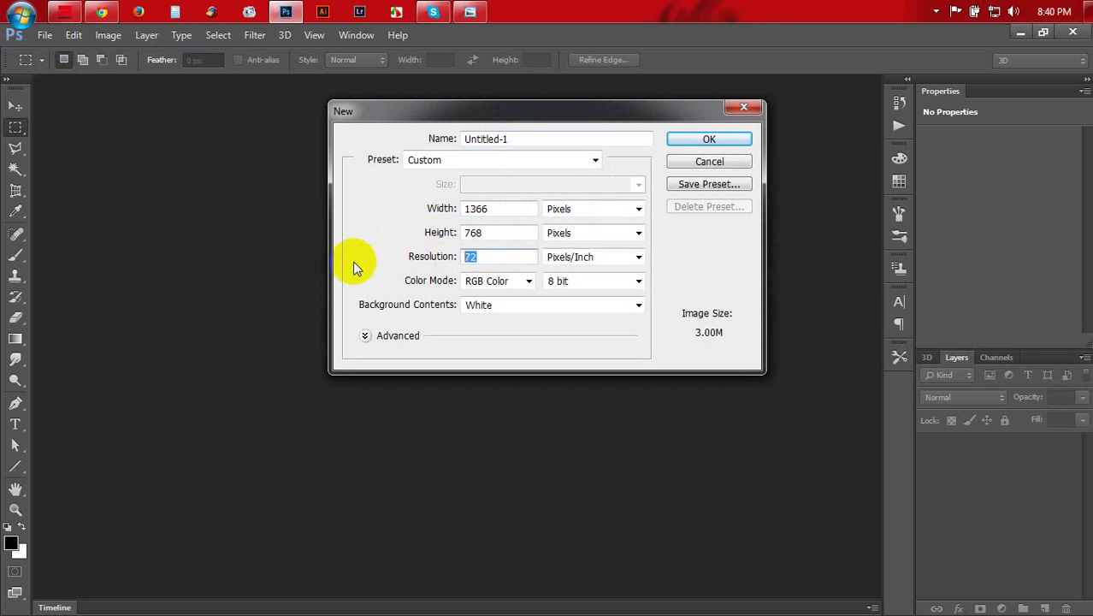
pyautogui.click(479, 283)
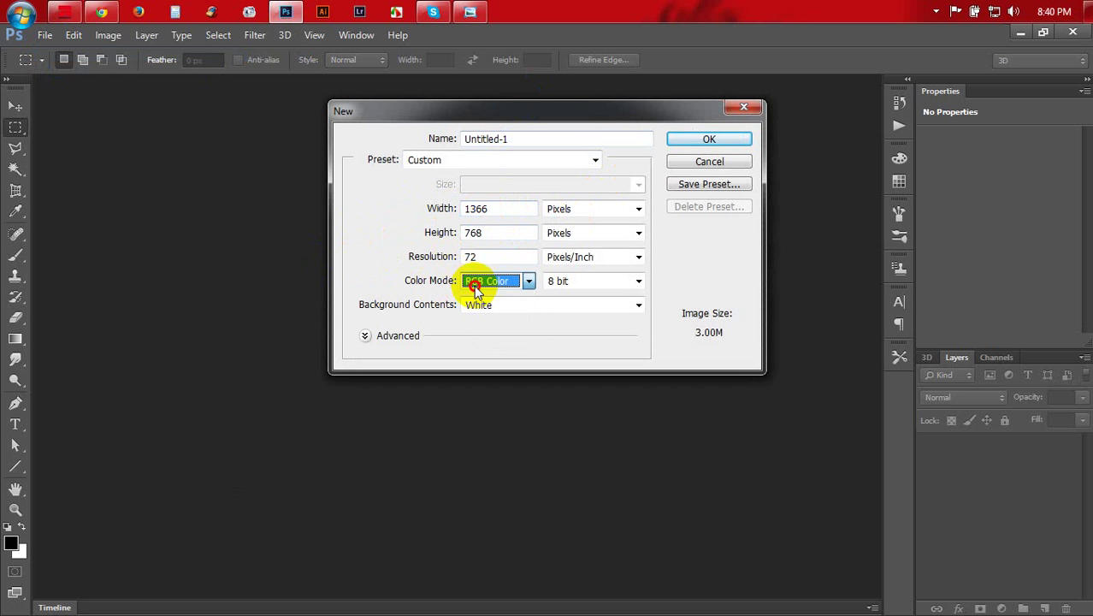
pyautogui.click(709, 139)
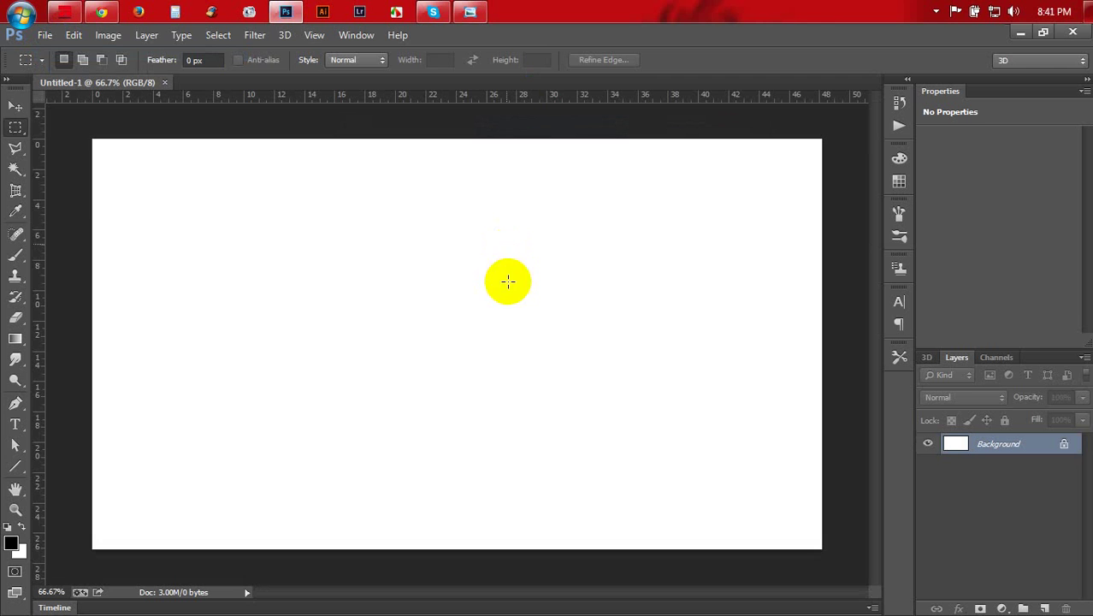
pyautogui.click(19, 109)
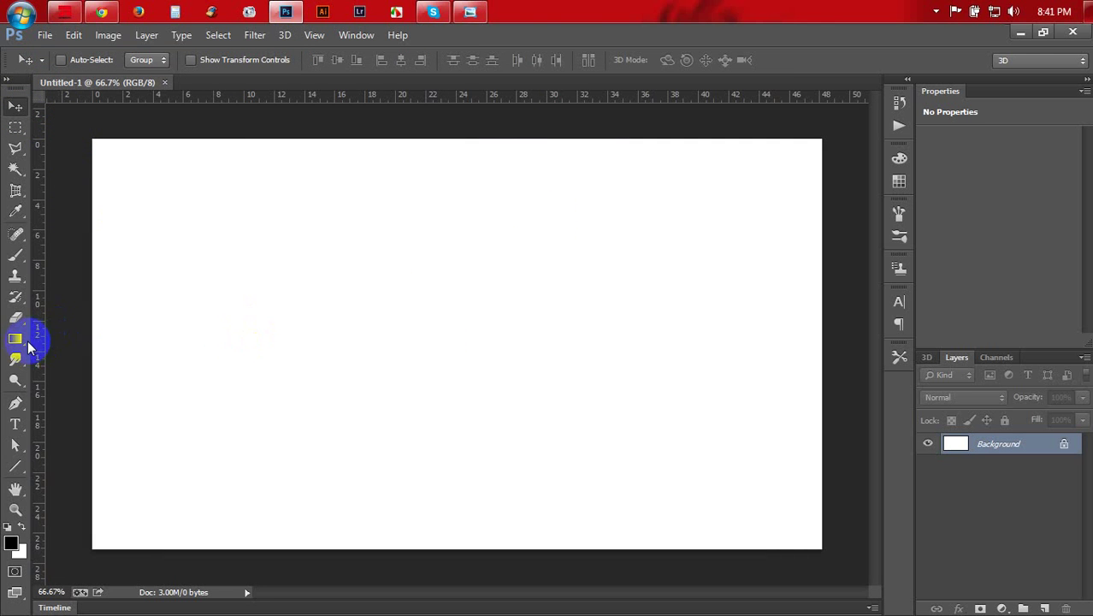
# Add a Gradient Fill layer using the Violet, Orange gradient preset.
pyautogui.moveTo(19, 340); pyautogui.dragTo(85, 342)
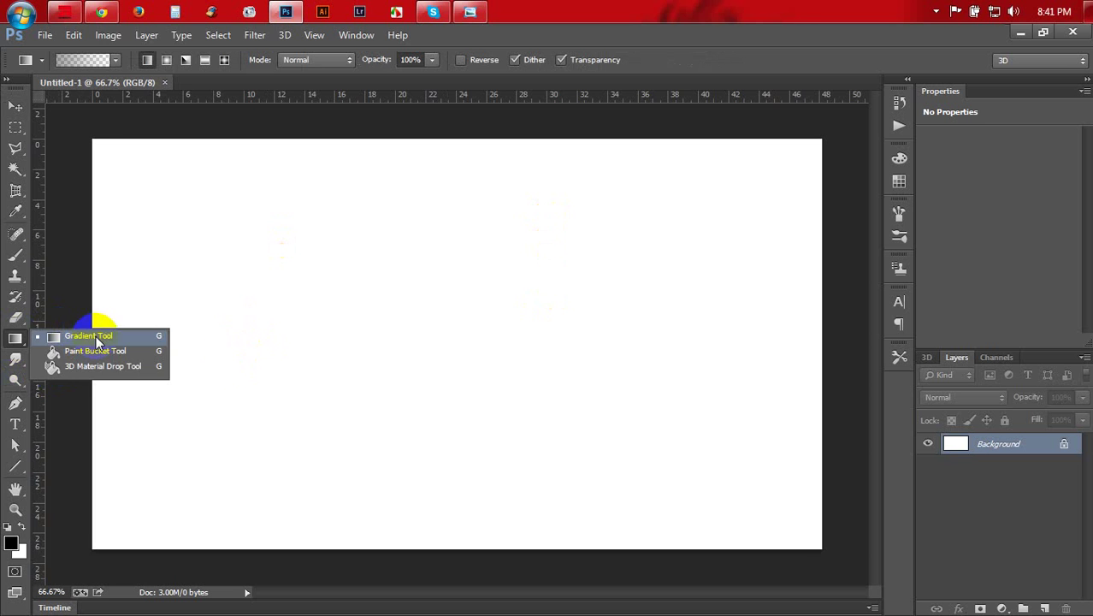
pyautogui.click(990, 549)
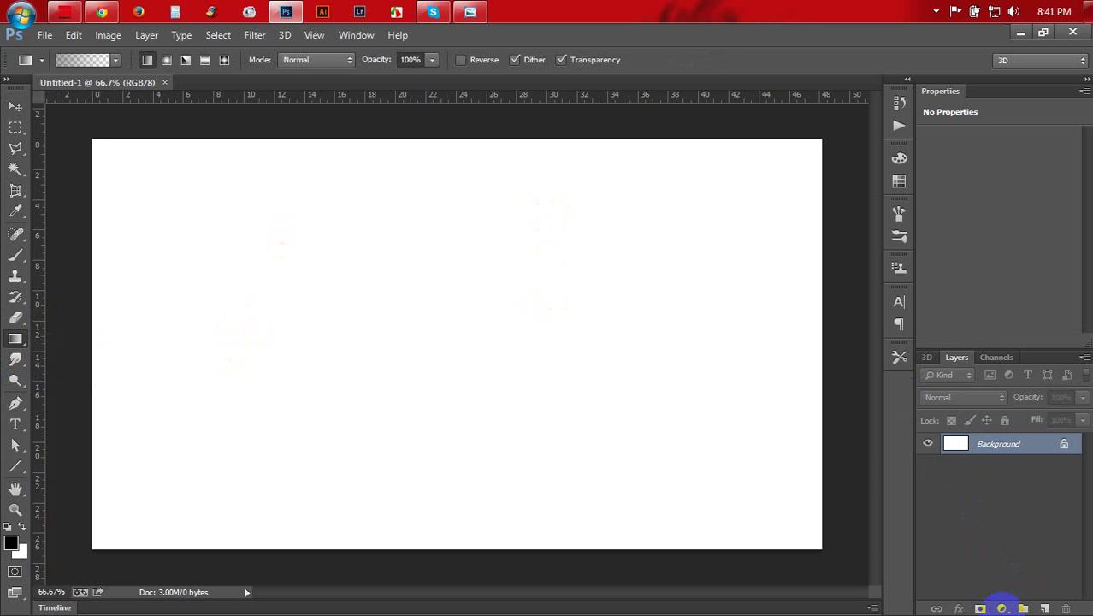
pyautogui.click(1002, 608)
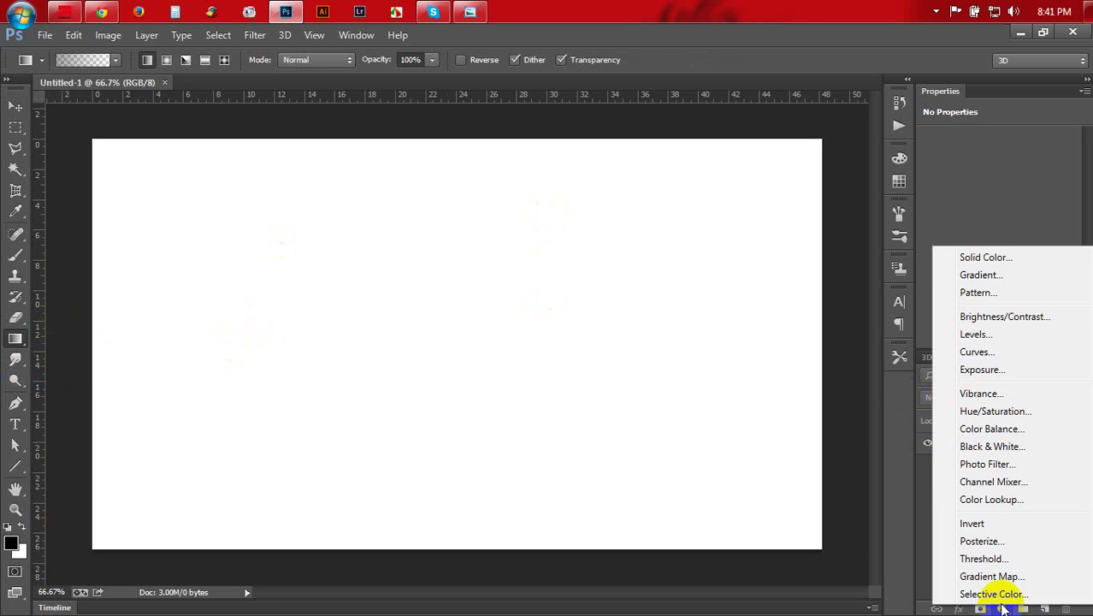
pyautogui.click(983, 275)
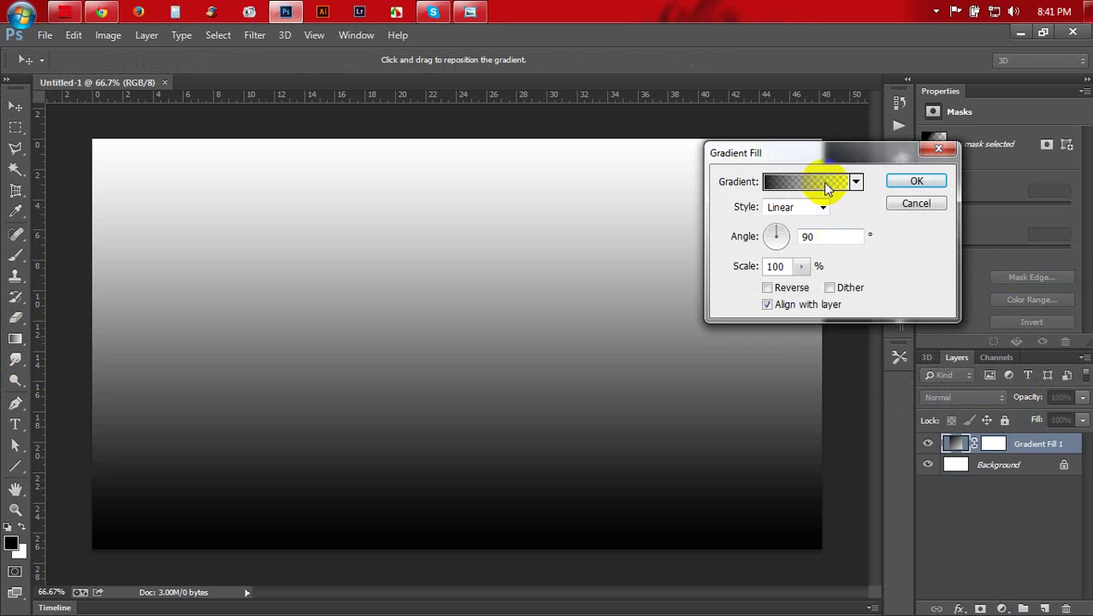
pyautogui.click(856, 181)
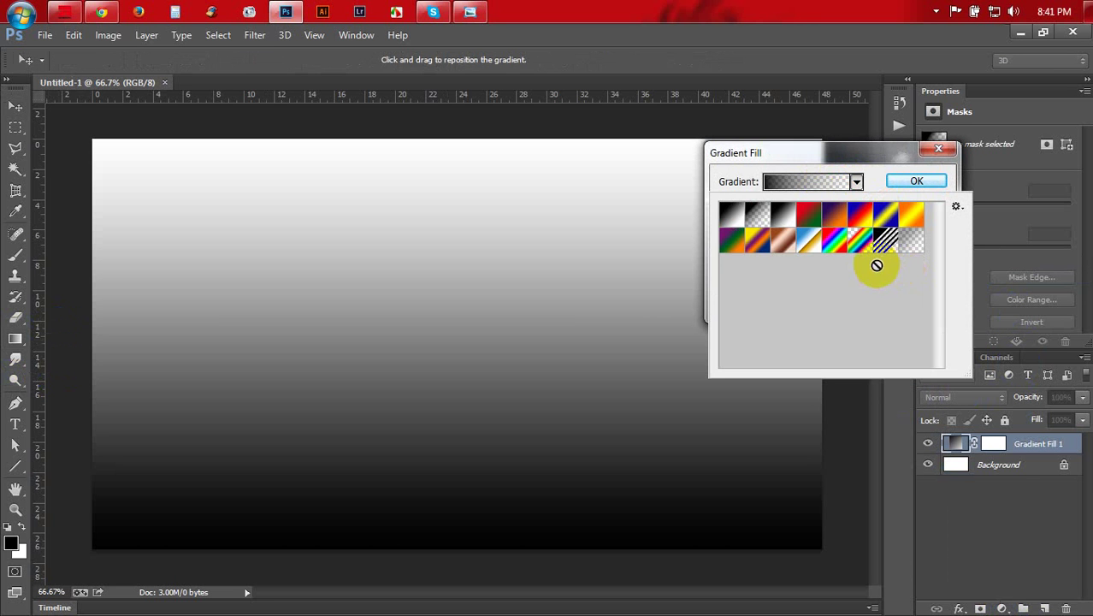
pyautogui.click(834, 214)
pyautogui.click(839, 152)
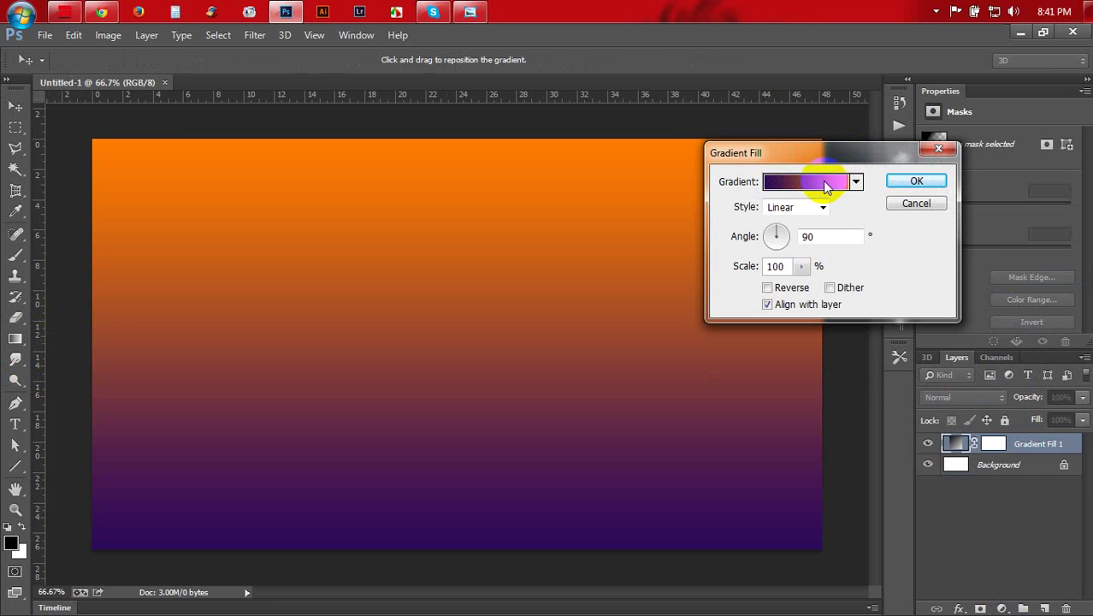
# Recolour the gradient stops: light orange on the left, brown on the right.
pyautogui.click(821, 188)
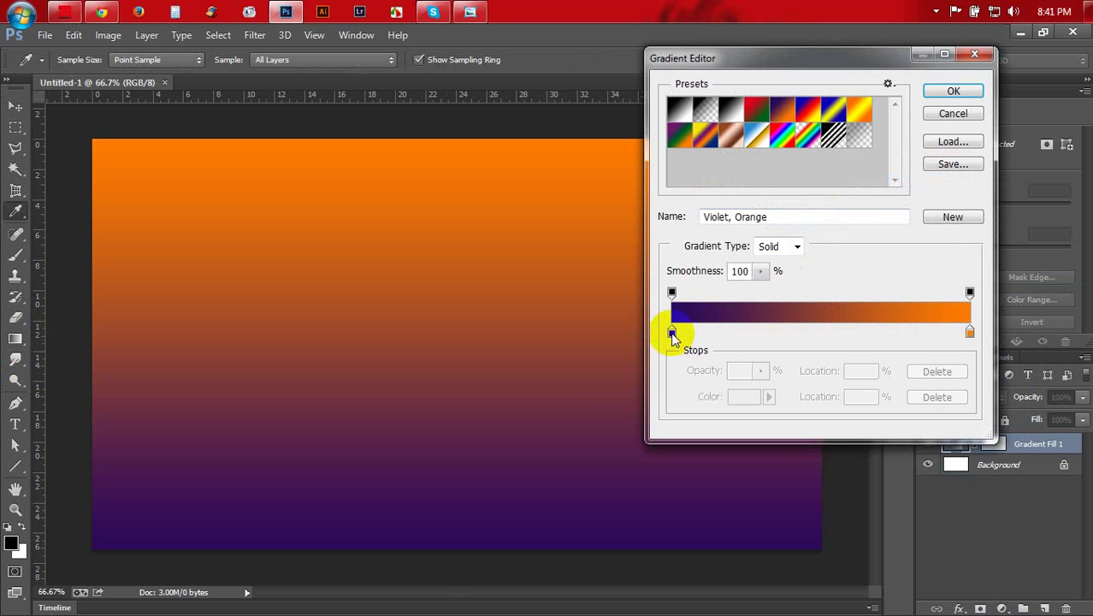
pyautogui.click(672, 334)
pyautogui.doubleClick(675, 335)
pyautogui.click(708, 566)
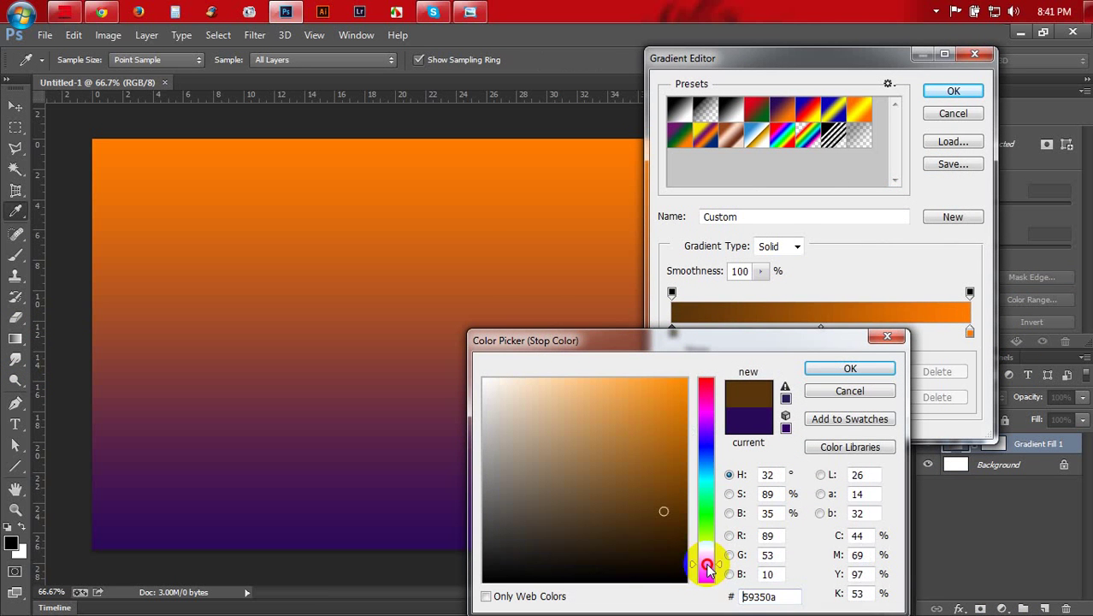
pyautogui.moveTo(658, 373); pyautogui.dragTo(597, 379)
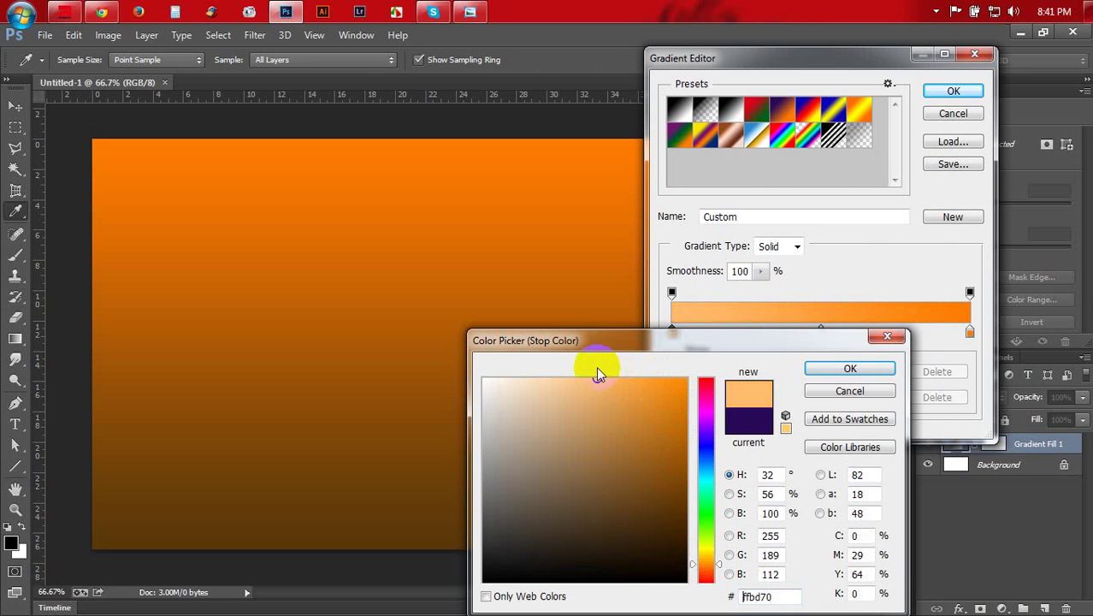
pyautogui.click(875, 368)
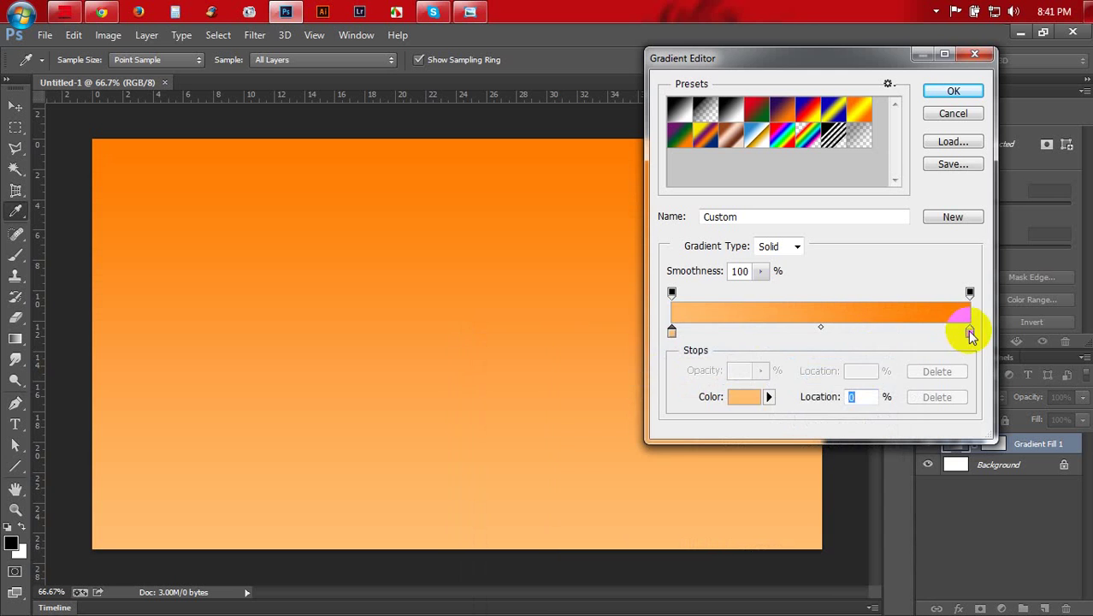
pyautogui.click(969, 332)
pyautogui.doubleClick(969, 332)
pyautogui.click(683, 484)
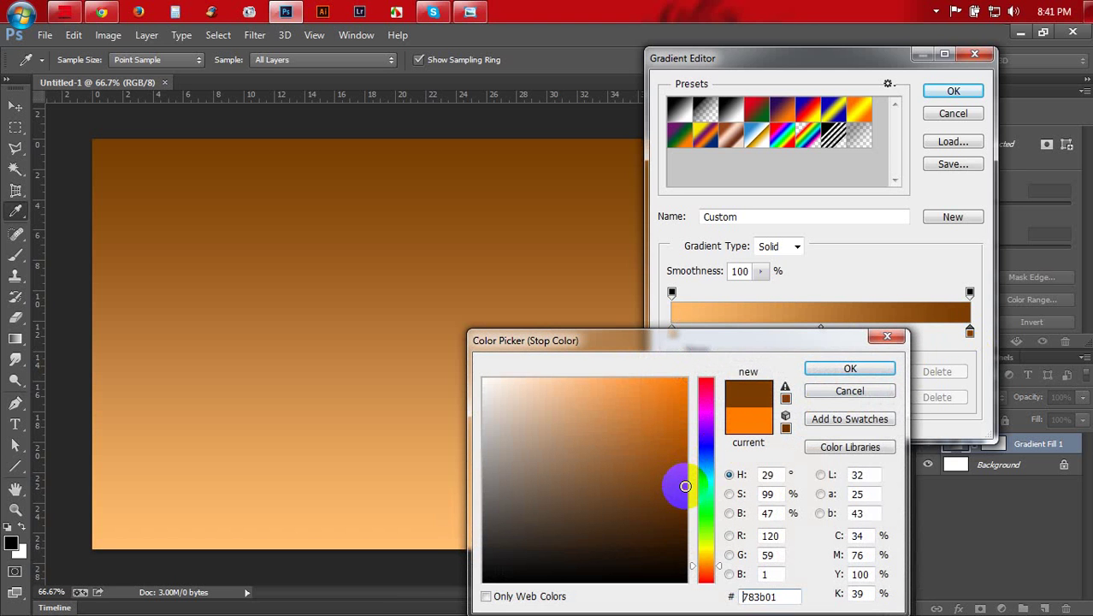
pyautogui.click(666, 456)
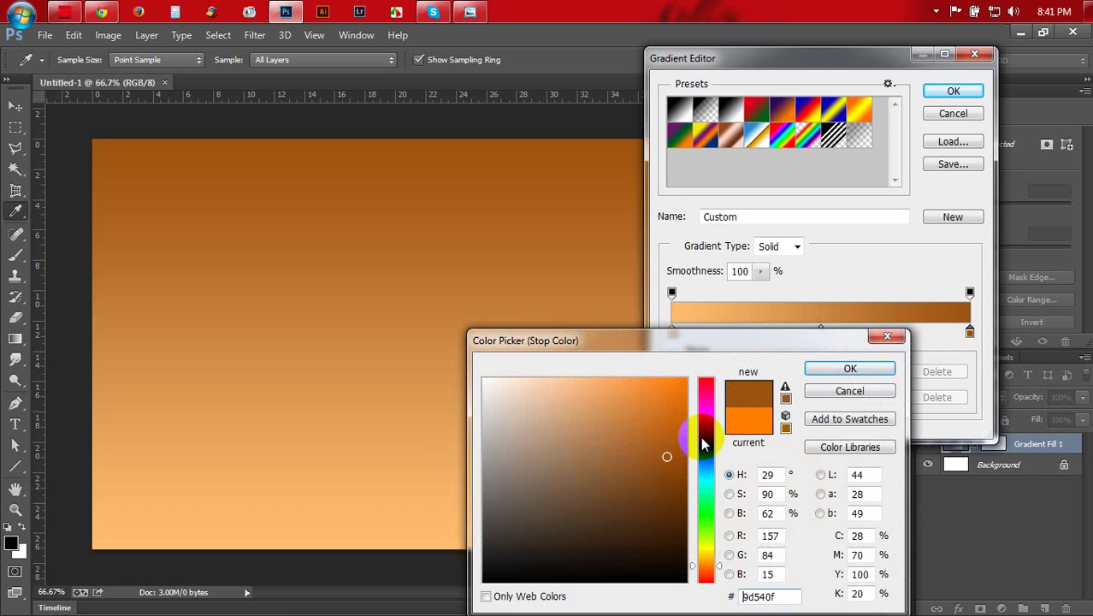
pyautogui.click(850, 367)
pyautogui.click(941, 99)
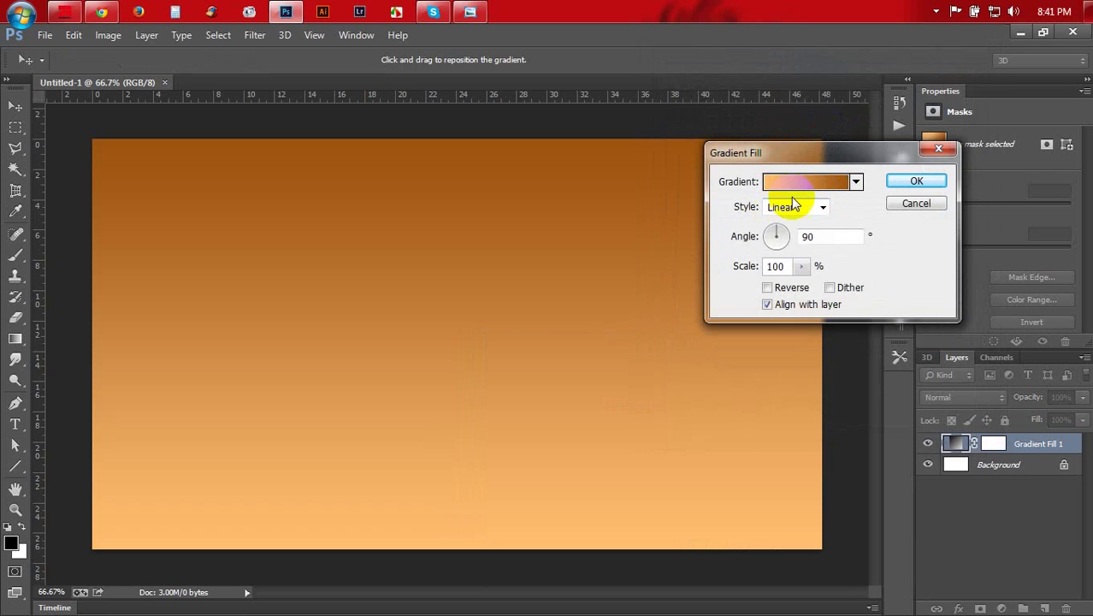
# Make the gradient Radial at 248% scale, apply it, and dismiss the error message.
pyautogui.click(795, 207)
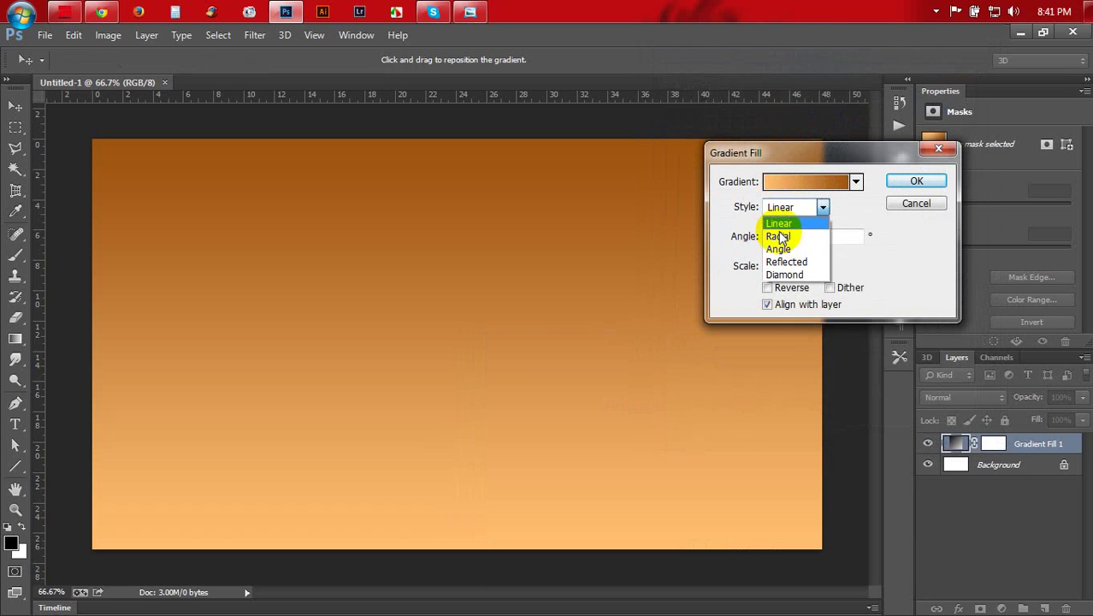
pyautogui.click(791, 238)
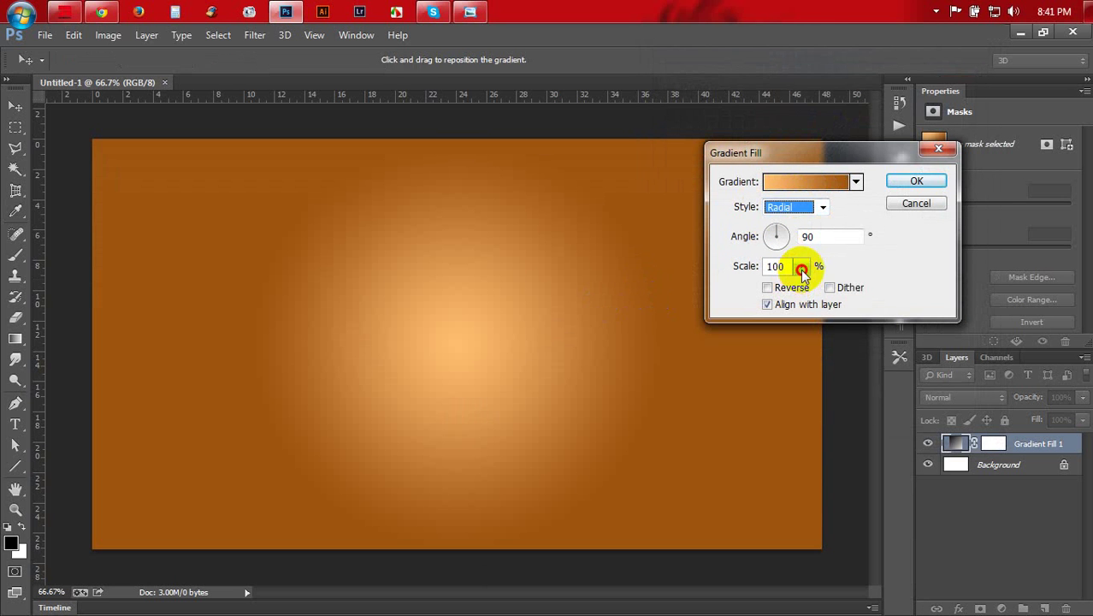
pyautogui.click(801, 268)
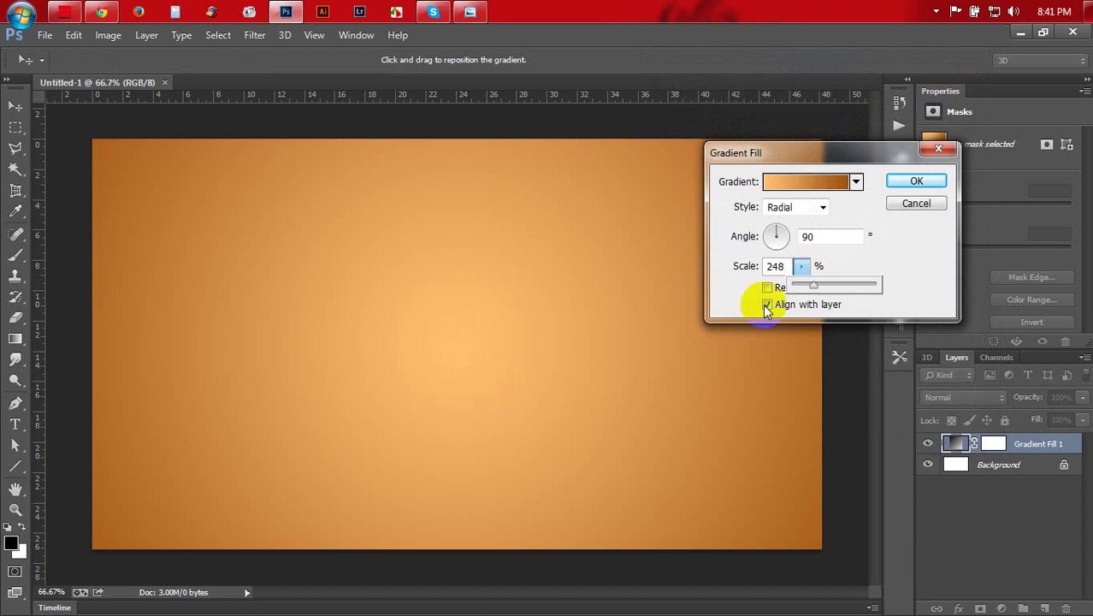
pyautogui.click(438, 366)
pyautogui.click(916, 180)
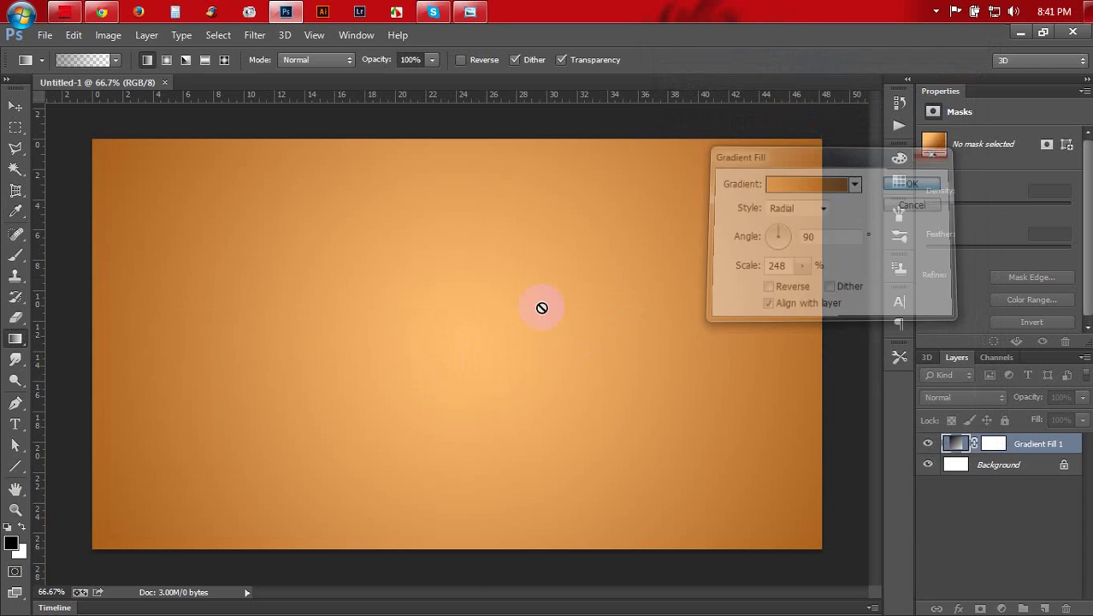
pyautogui.click(548, 332)
pyautogui.click(551, 257)
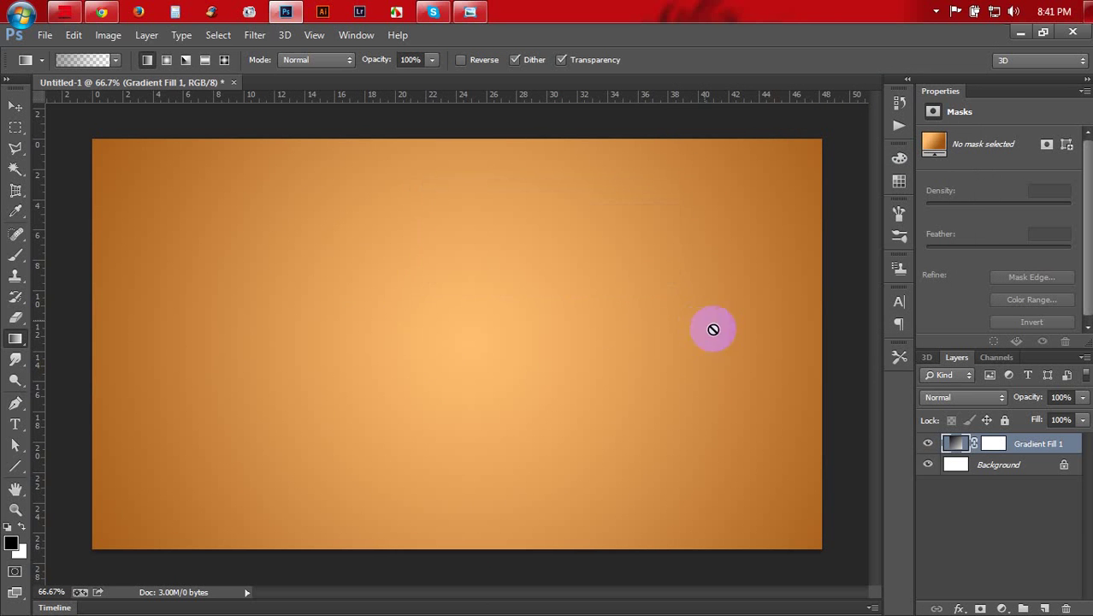
# Draw a 466 × 458 px white rectangle and move it toward the canvas centre.
pyautogui.click(15, 106)
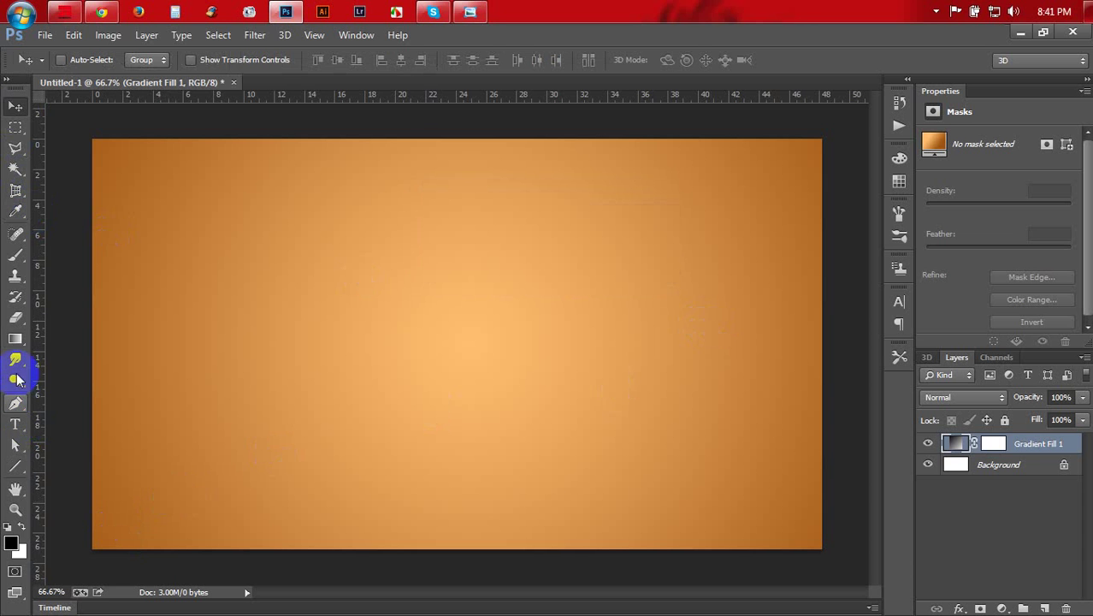
pyautogui.click(17, 467)
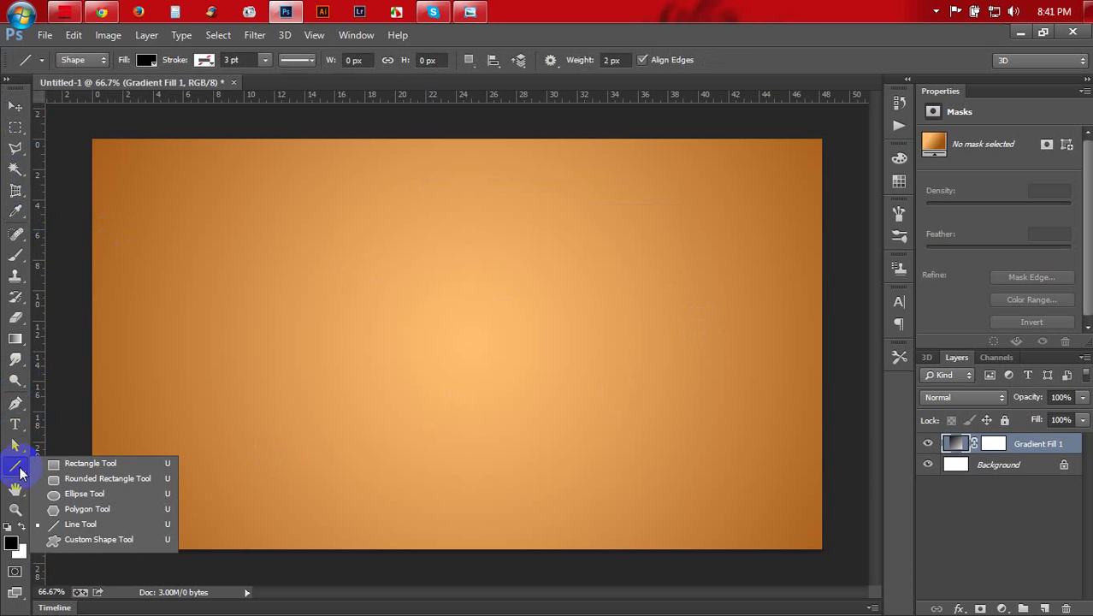
pyautogui.click(71, 464)
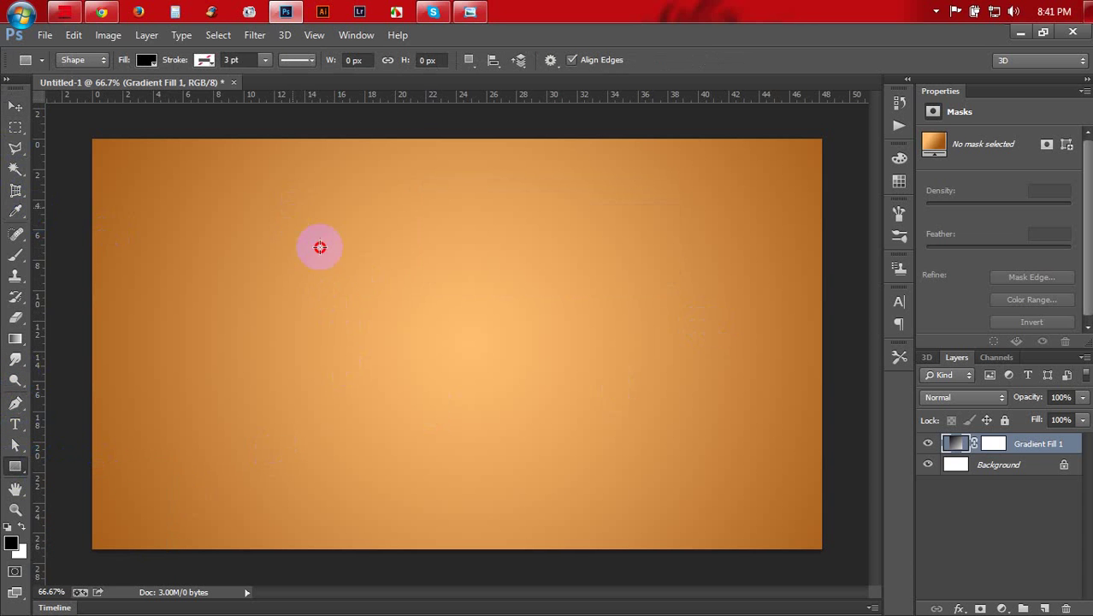
pyautogui.moveTo(294, 213); pyautogui.dragTo(542, 457)
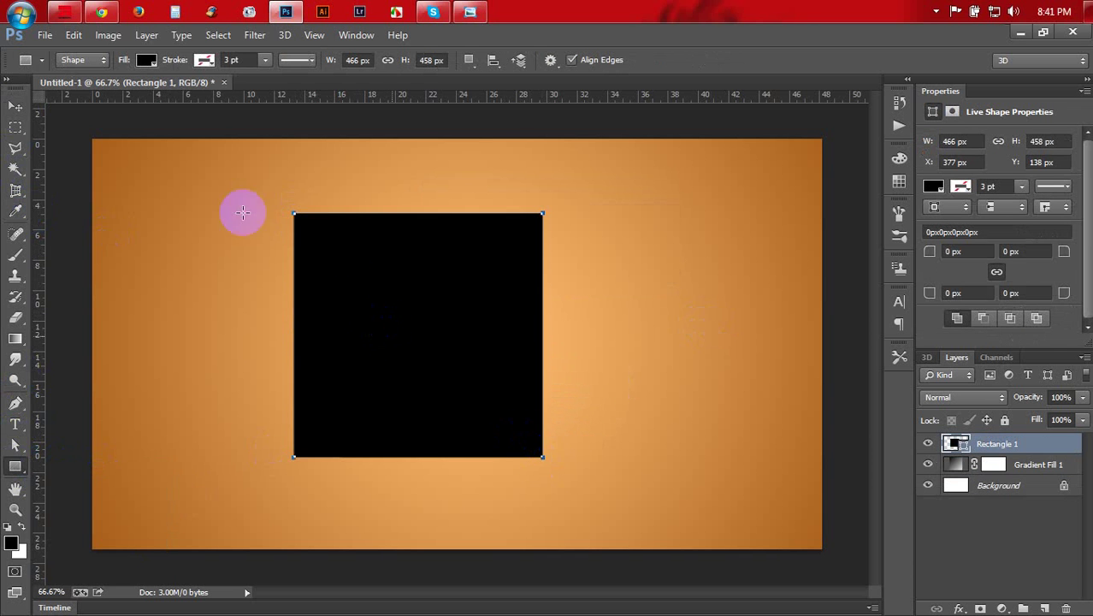
pyautogui.doubleClick(949, 446)
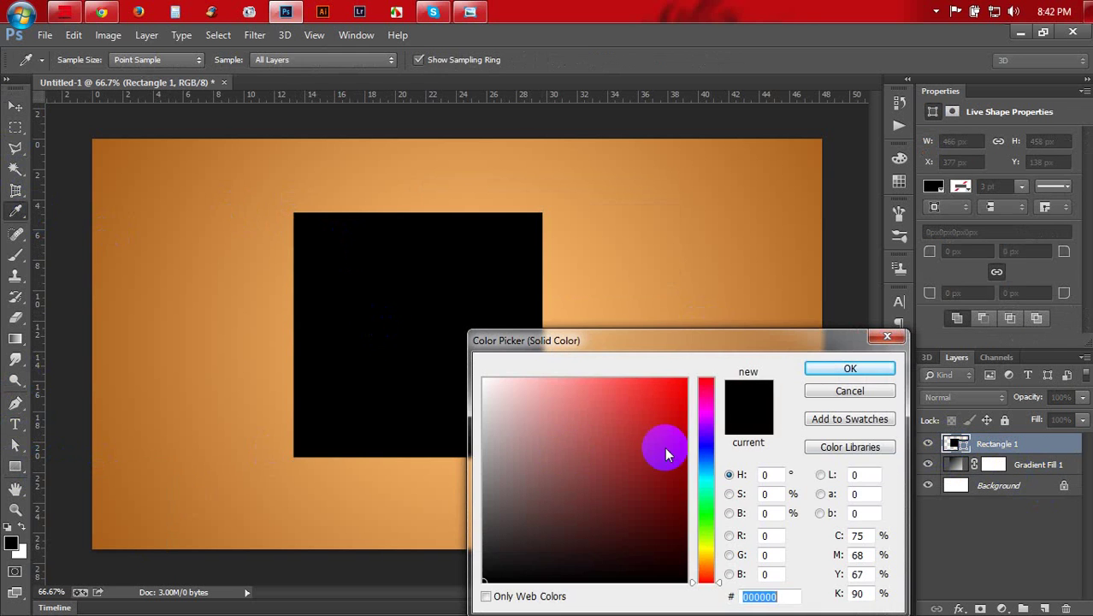
pyautogui.moveTo(664, 439)
pyautogui.mouseDown()
pyautogui.moveTo(452, 403)
pyautogui.moveTo(267, 309)
pyautogui.mouseUp()
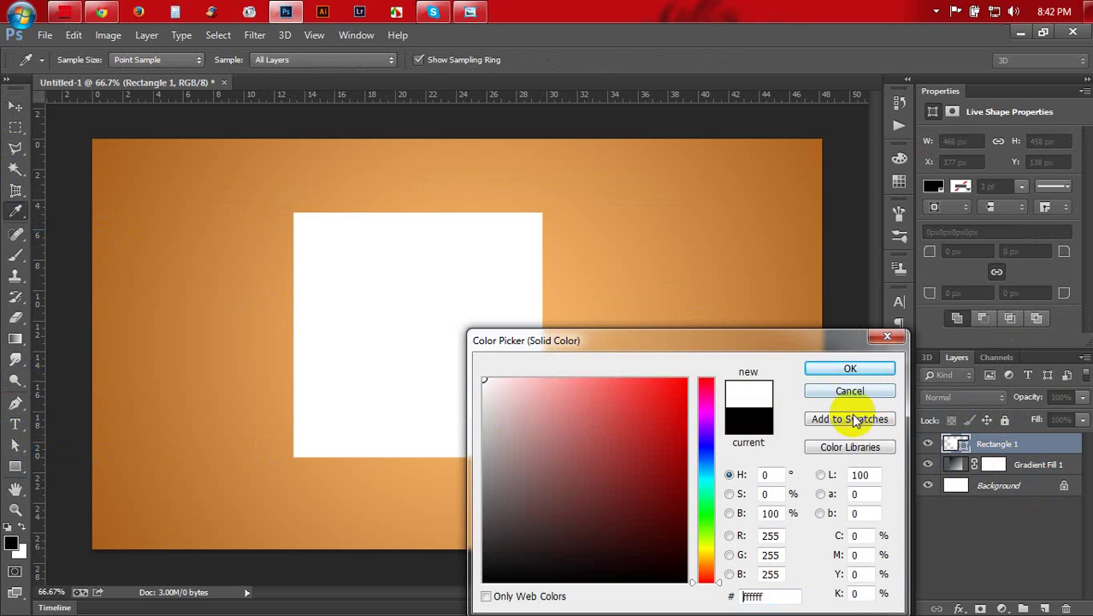
pyautogui.click(843, 376)
pyautogui.click(15, 105)
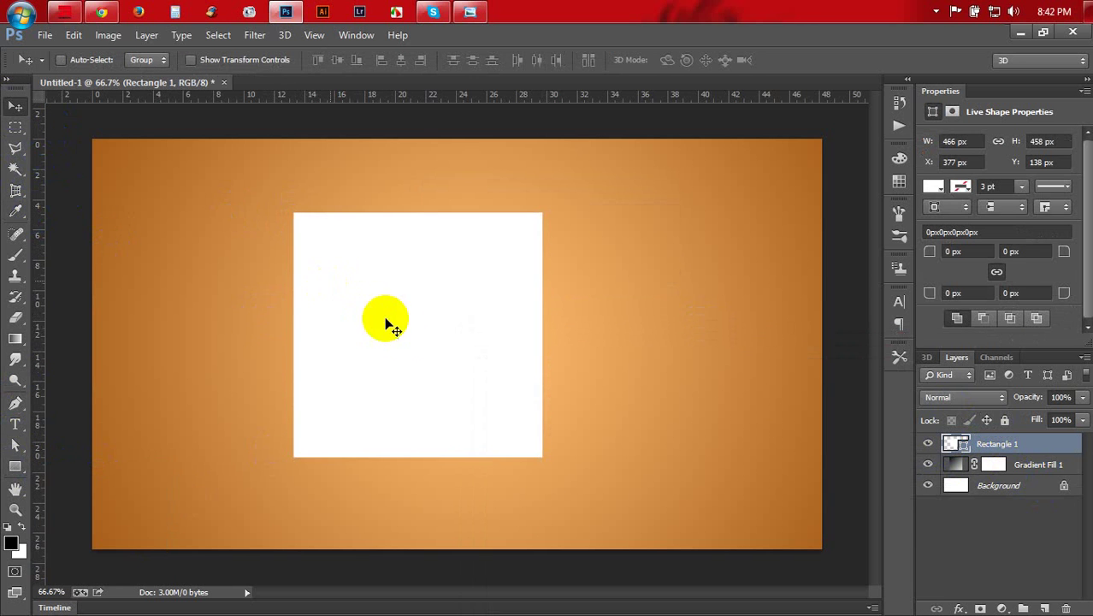
pyautogui.moveTo(372, 325)
pyautogui.mouseDown()
pyautogui.moveTo(459, 340)
pyautogui.moveTo(436, 328)
pyautogui.mouseUp()
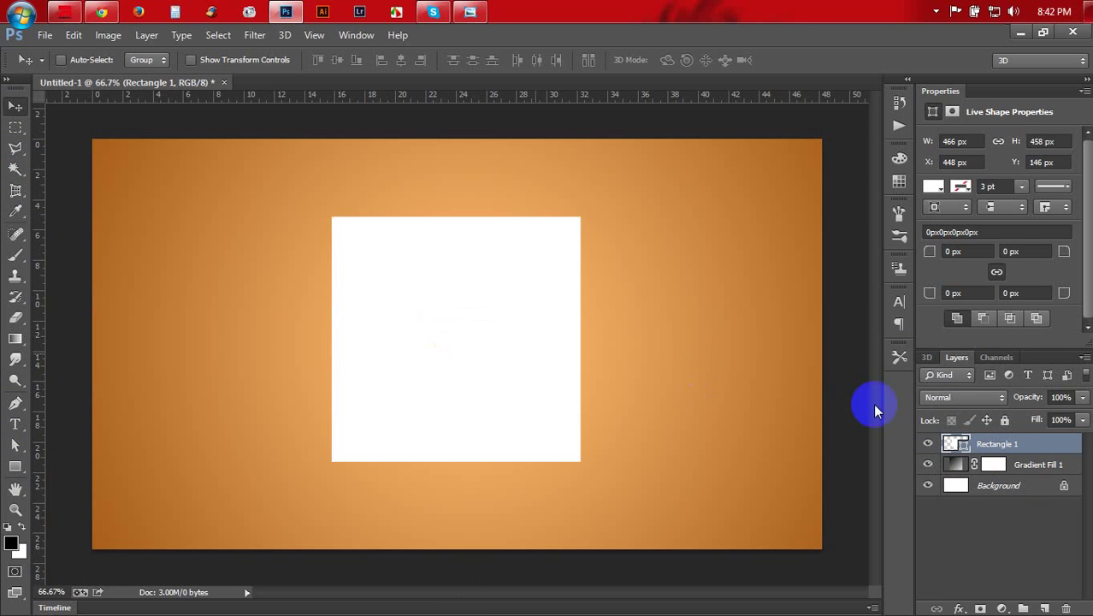
# Duplicate Rectangle 1 and fill the copy red.
pyautogui.rightClick(1048, 446)
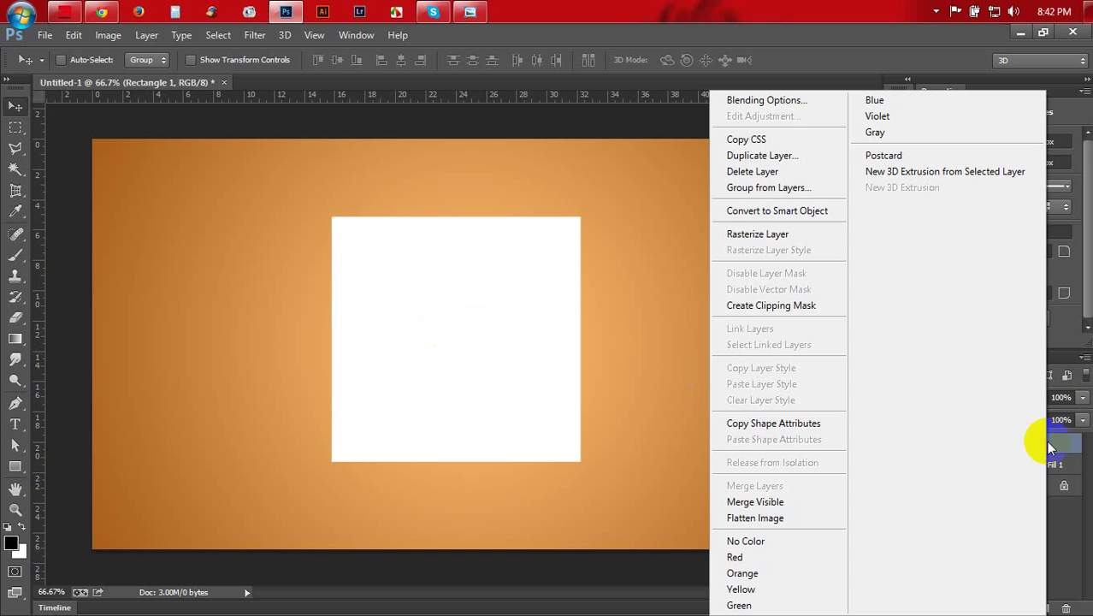
pyautogui.click(762, 155)
pyautogui.click(698, 183)
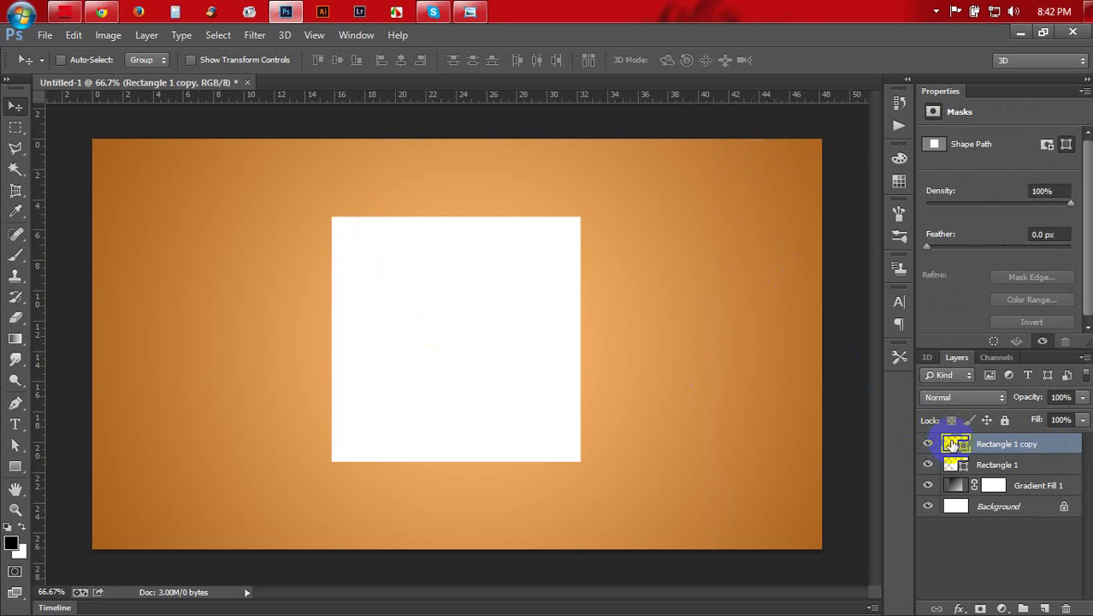
pyautogui.doubleClick(952, 444)
pyautogui.click(629, 423)
pyautogui.click(834, 368)
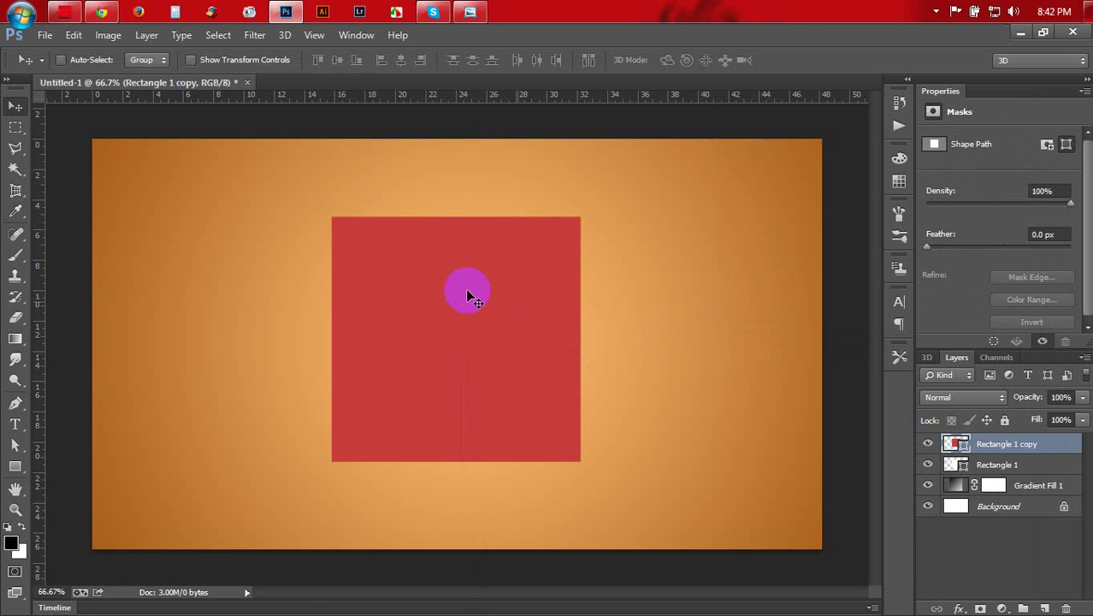
# Free Transform the red copy inside the white square with a deeper bottom border, then select both layers.
pyautogui.click(73, 35)
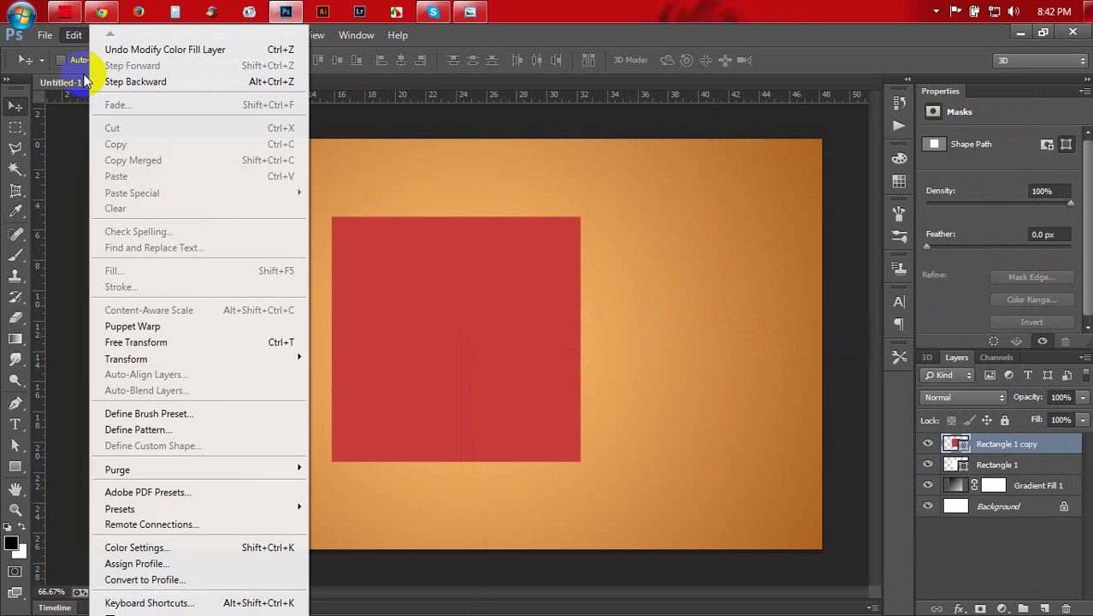
pyautogui.click(138, 344)
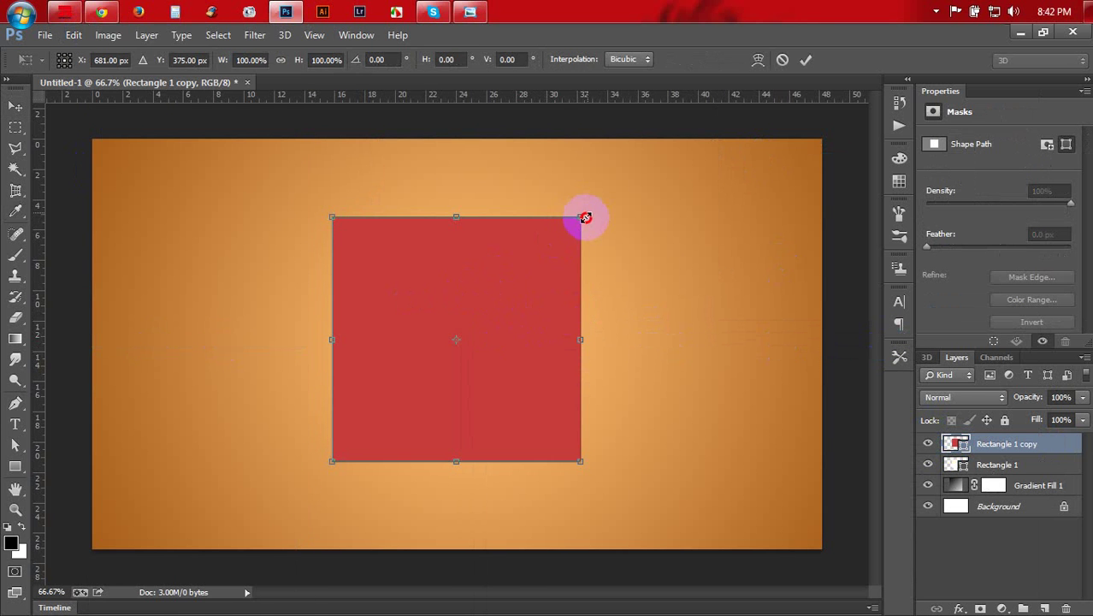
pyautogui.moveTo(585, 218); pyautogui.dragTo(572, 224)
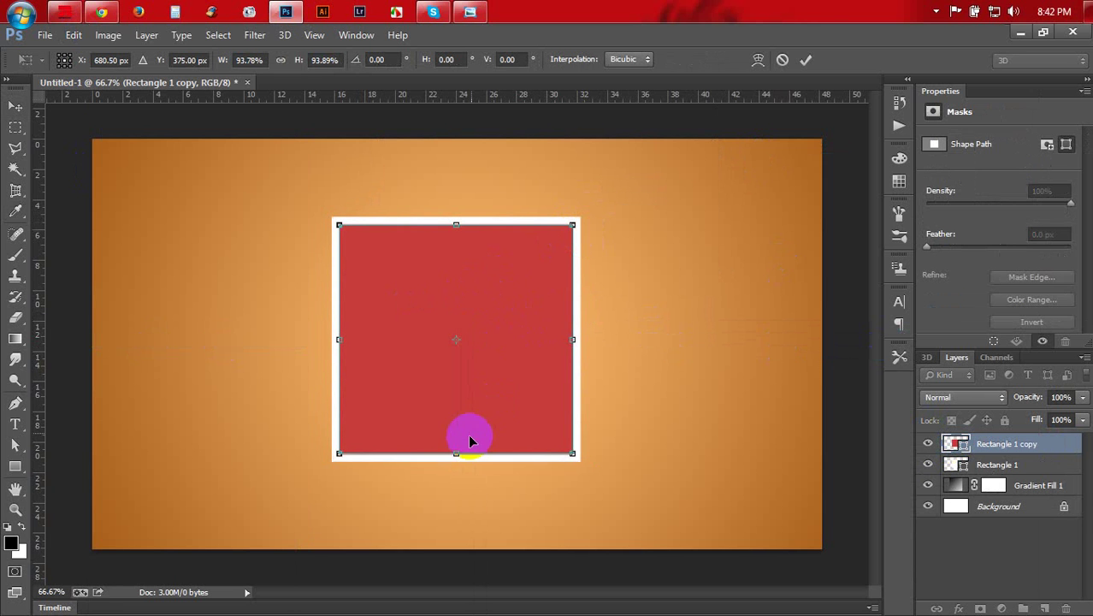
pyautogui.moveTo(456, 452)
pyautogui.mouseDown()
pyautogui.moveTo(463, 390)
pyautogui.moveTo(462, 425)
pyautogui.mouseUp()
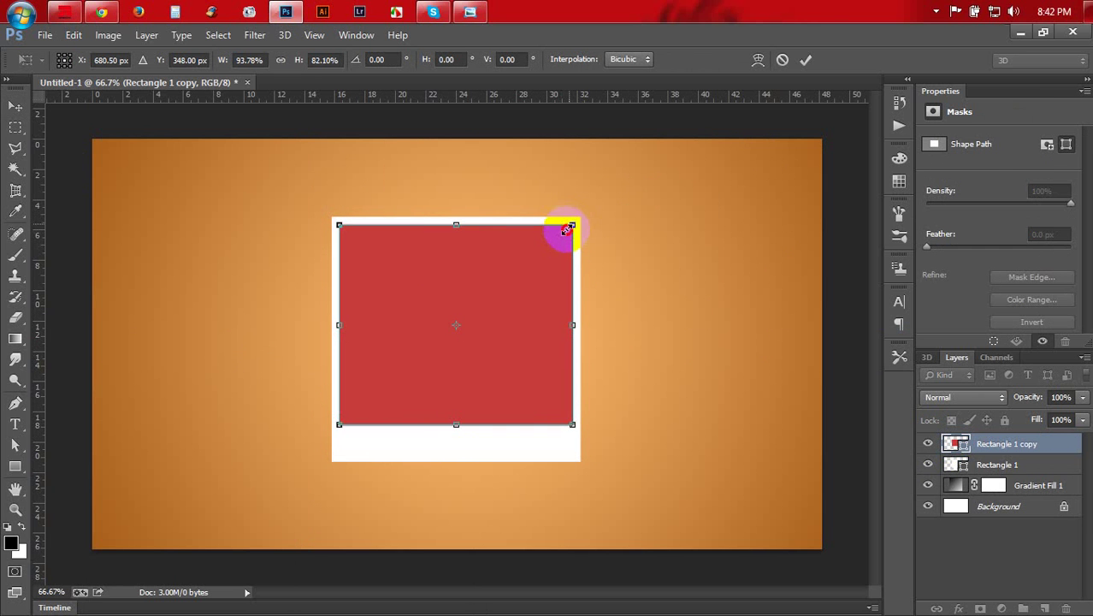
pyautogui.moveTo(567, 229); pyautogui.dragTo(566, 230)
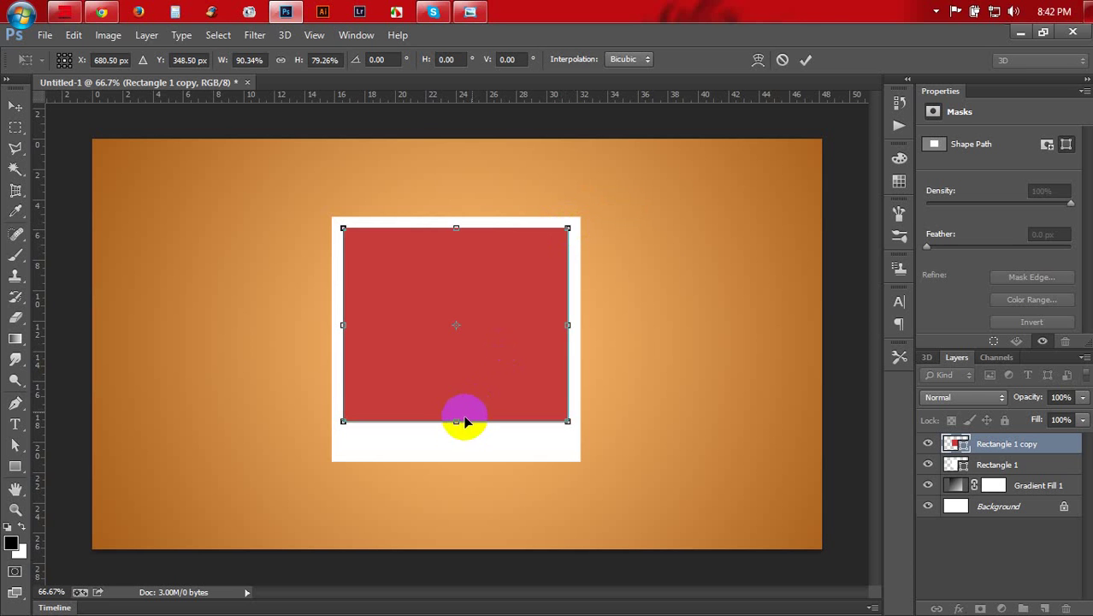
pyautogui.moveTo(462, 421); pyautogui.dragTo(461, 412)
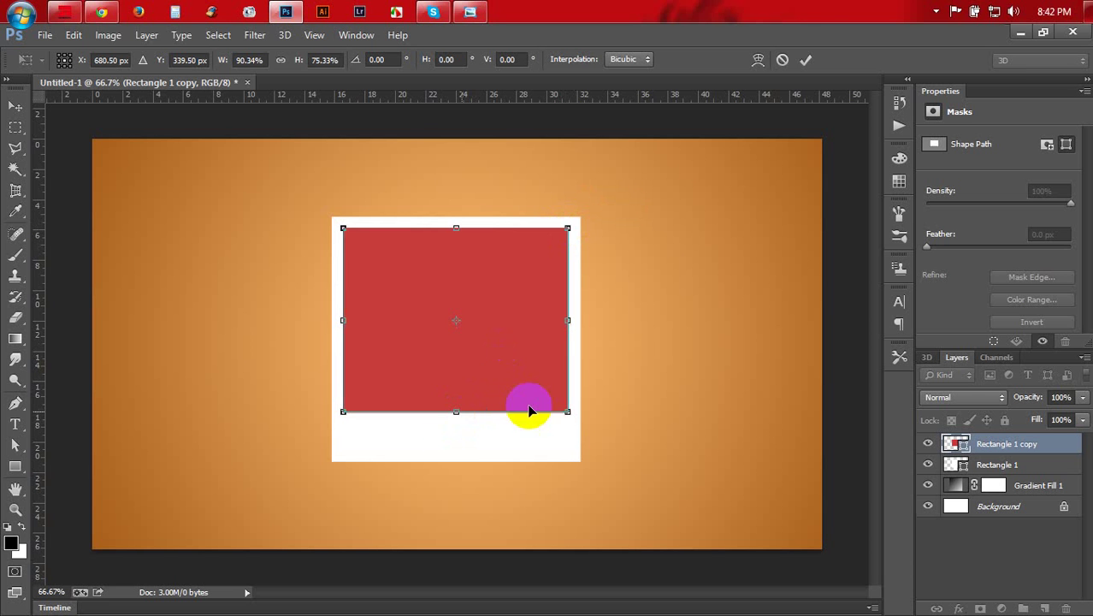
pyautogui.moveTo(566, 407); pyautogui.dragTo(565, 416)
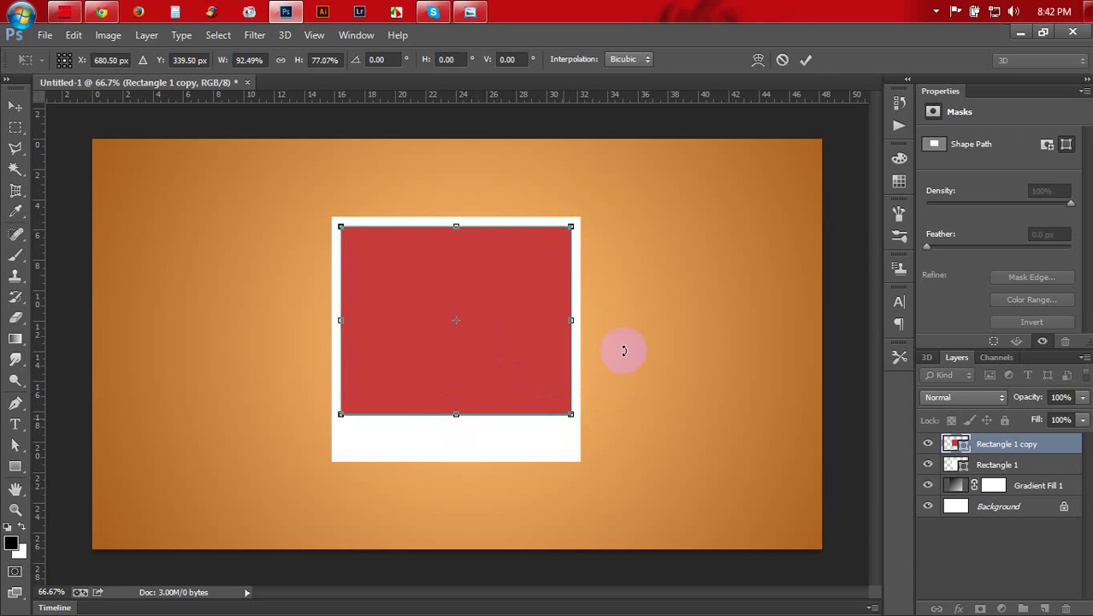
pyautogui.click(805, 59)
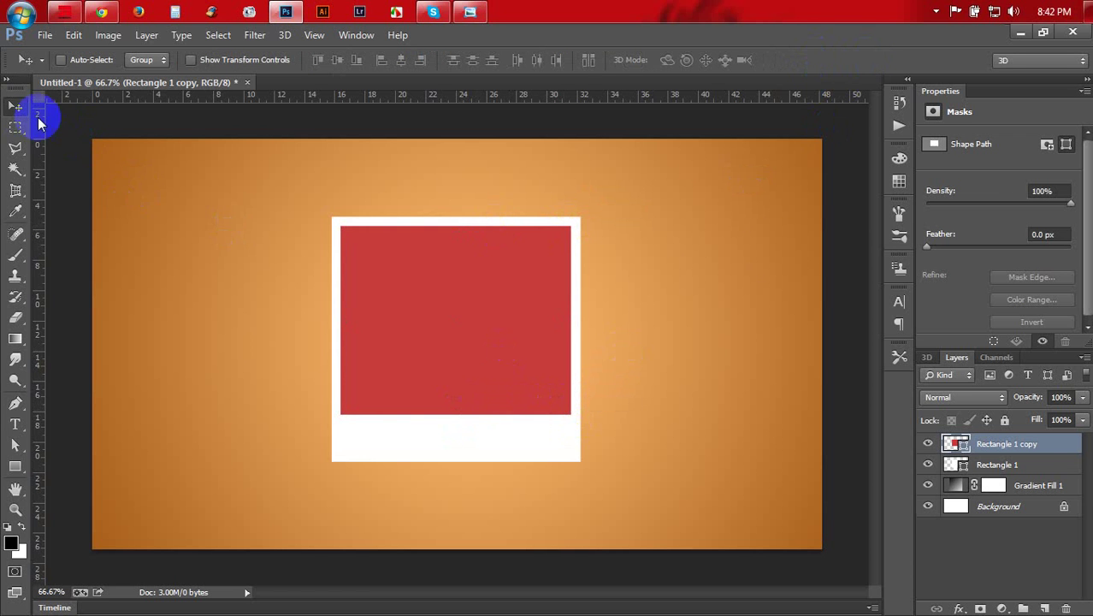
pyautogui.click(1027, 445)
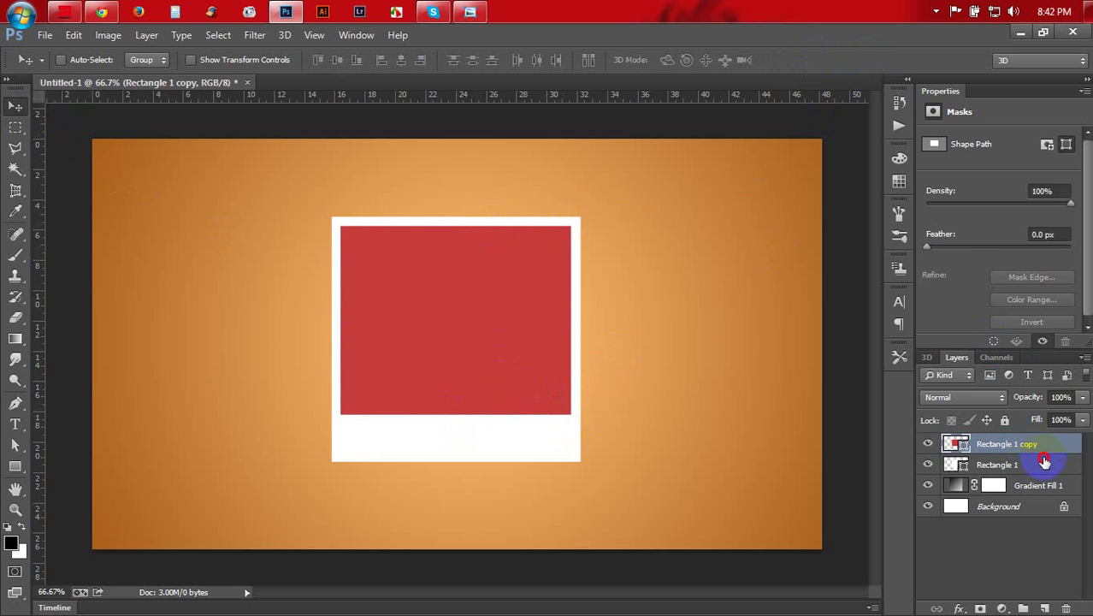
pyautogui.keyDown('shift'); pyautogui.click(1044, 462); pyautogui.keyUp('shift')
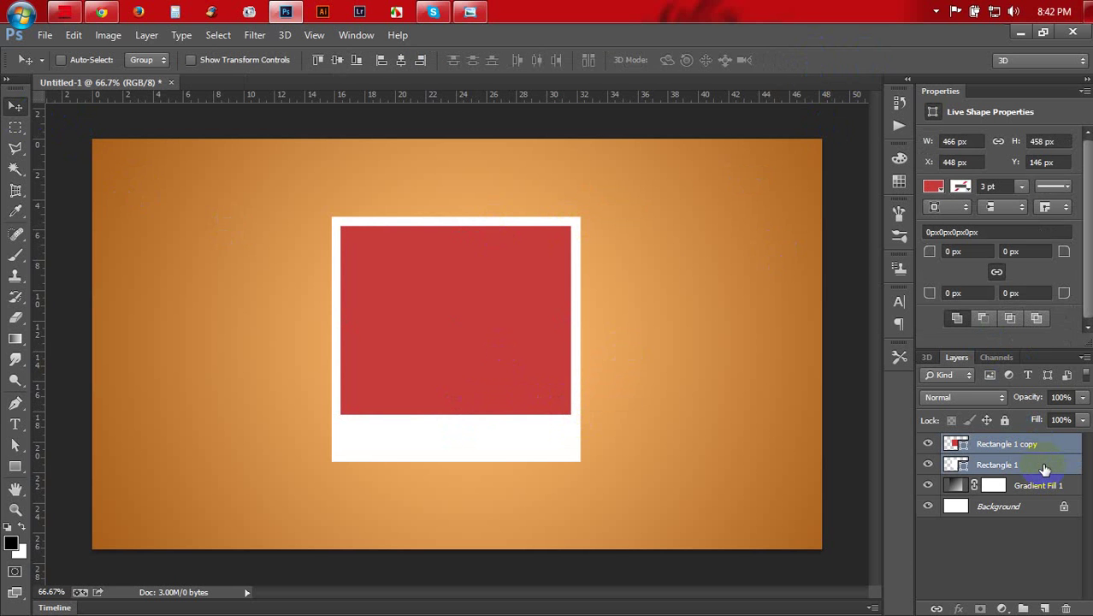
# Group the two rectangles as Group 1 and rotate it counter-clockwise.
pyautogui.hotkey('ctrl', 'g')
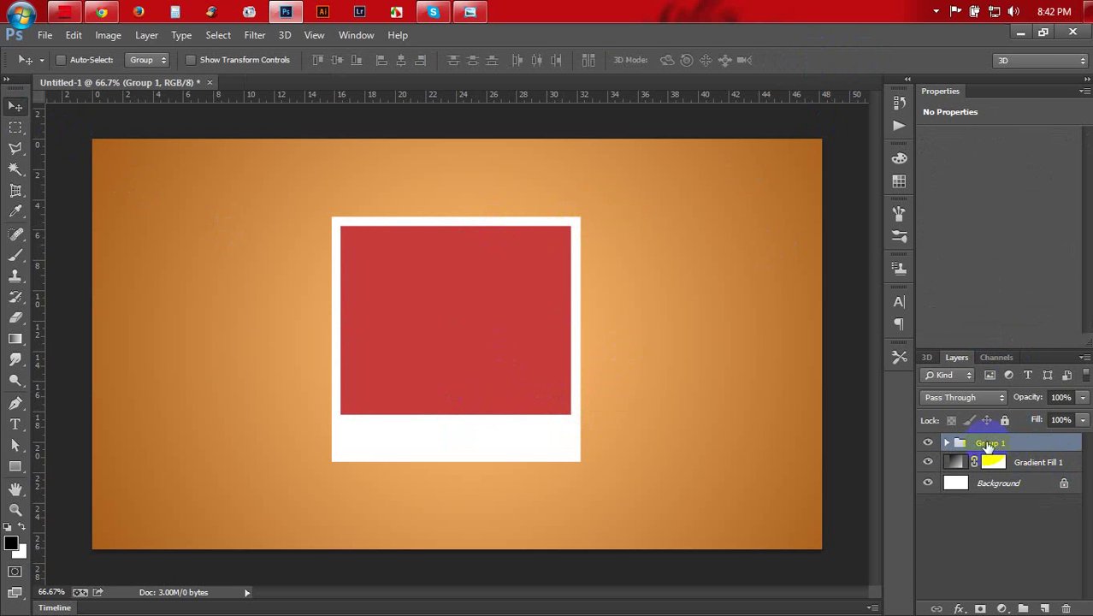
pyautogui.moveTo(608, 367); pyautogui.dragTo(578, 353)
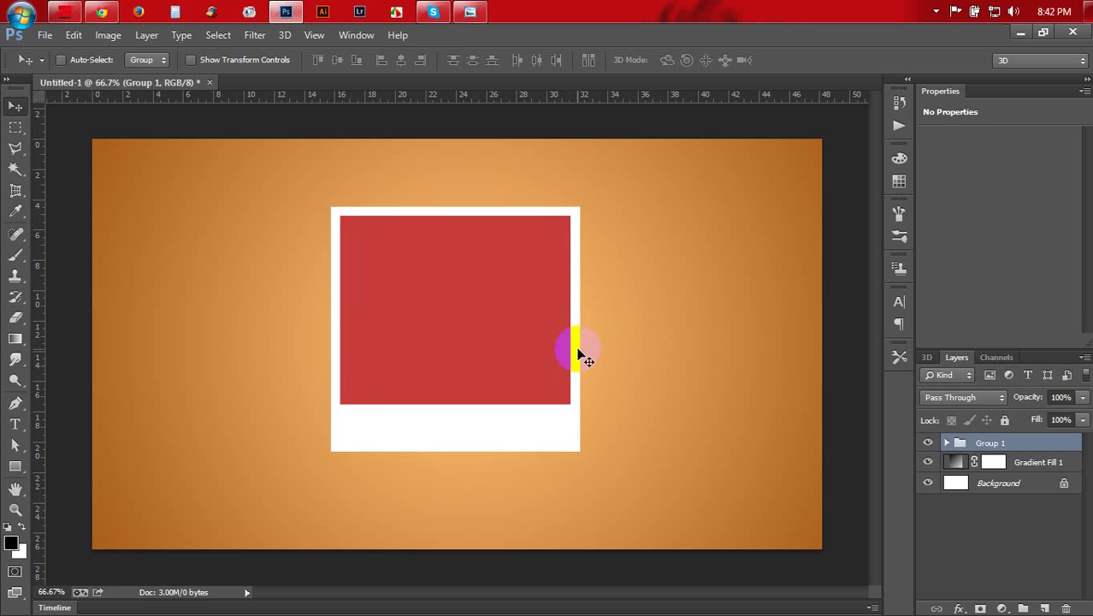
pyautogui.hotkey('ctrl', 't')
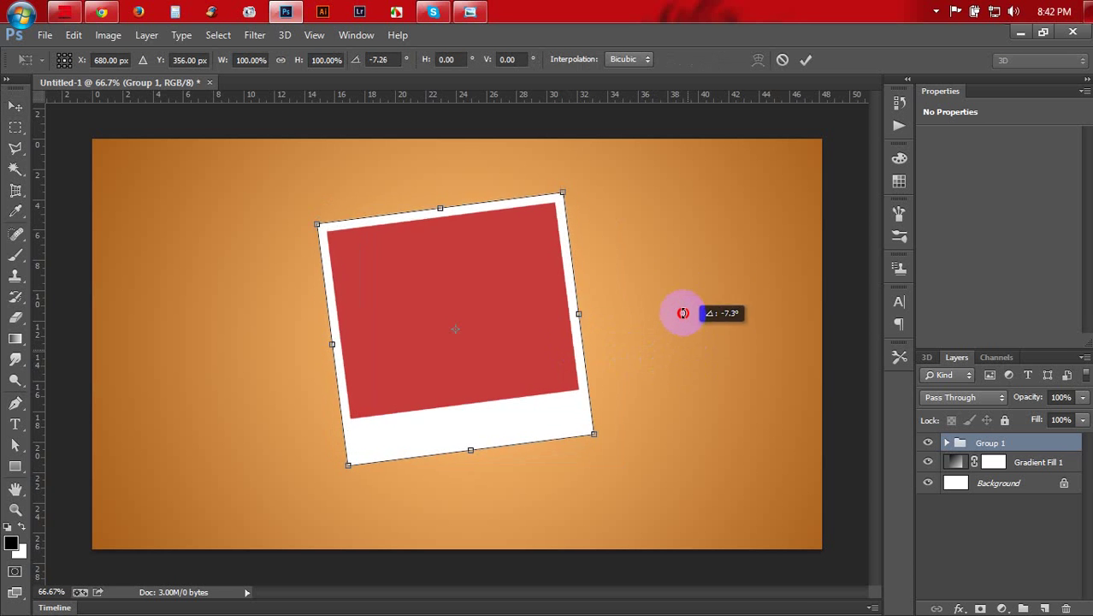
pyautogui.moveTo(688, 363); pyautogui.dragTo(675, 283)
pyautogui.moveTo(545, 364)
pyautogui.mouseDown()
pyautogui.moveTo(557, 366)
pyautogui.moveTo(534, 341)
pyautogui.mouseUp()
pyautogui.click(806, 59)
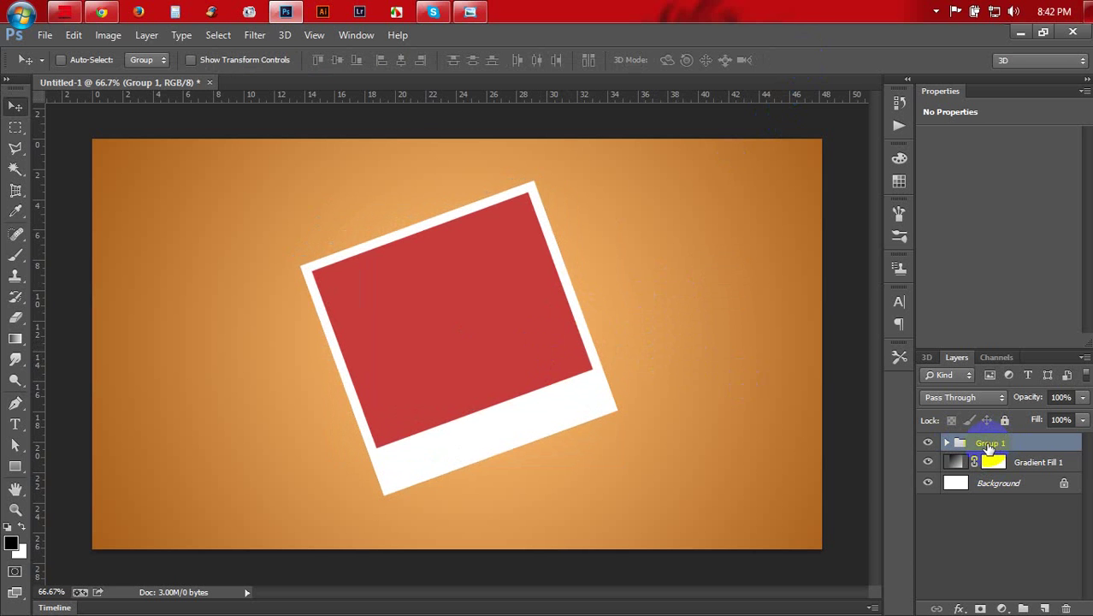
# Duplicate Group 1, try rotating the copy, undo it, and delete Group 1 copy.
pyautogui.rightClick(990, 446)
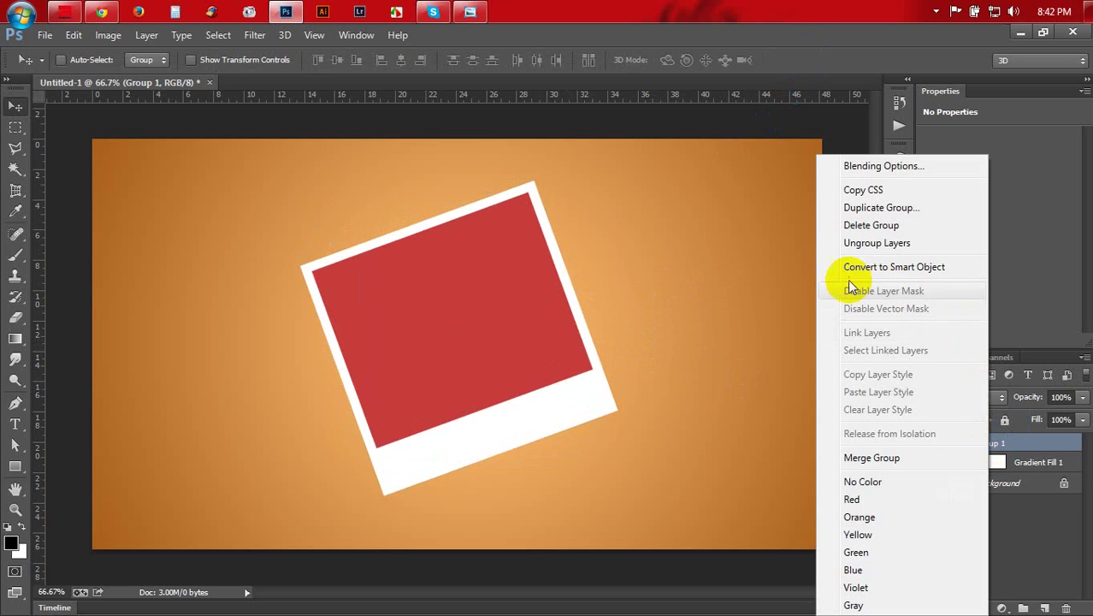
pyautogui.click(874, 210)
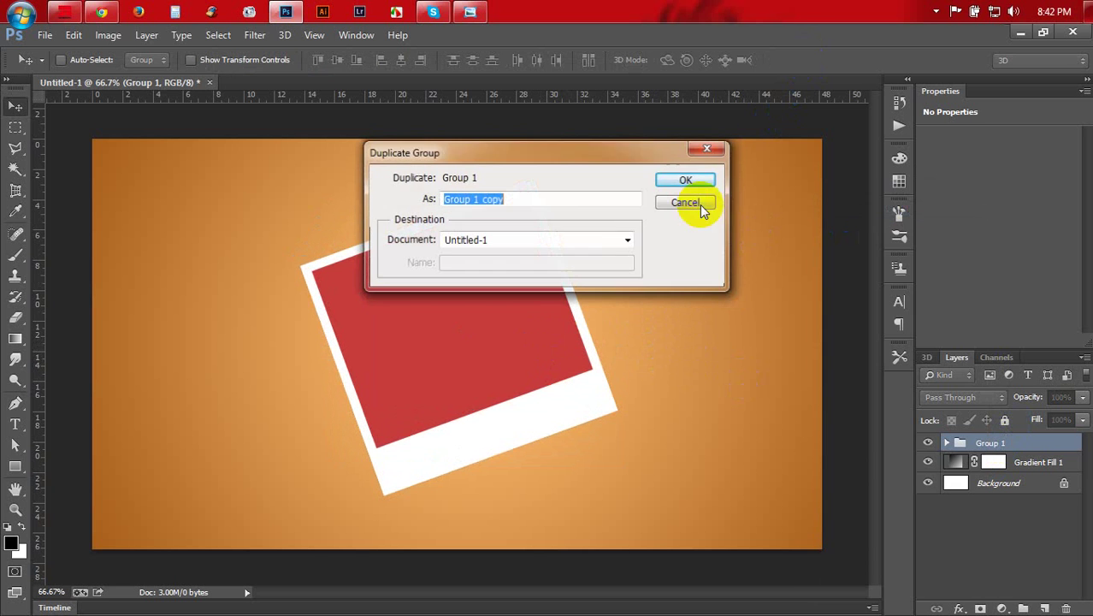
pyautogui.click(688, 182)
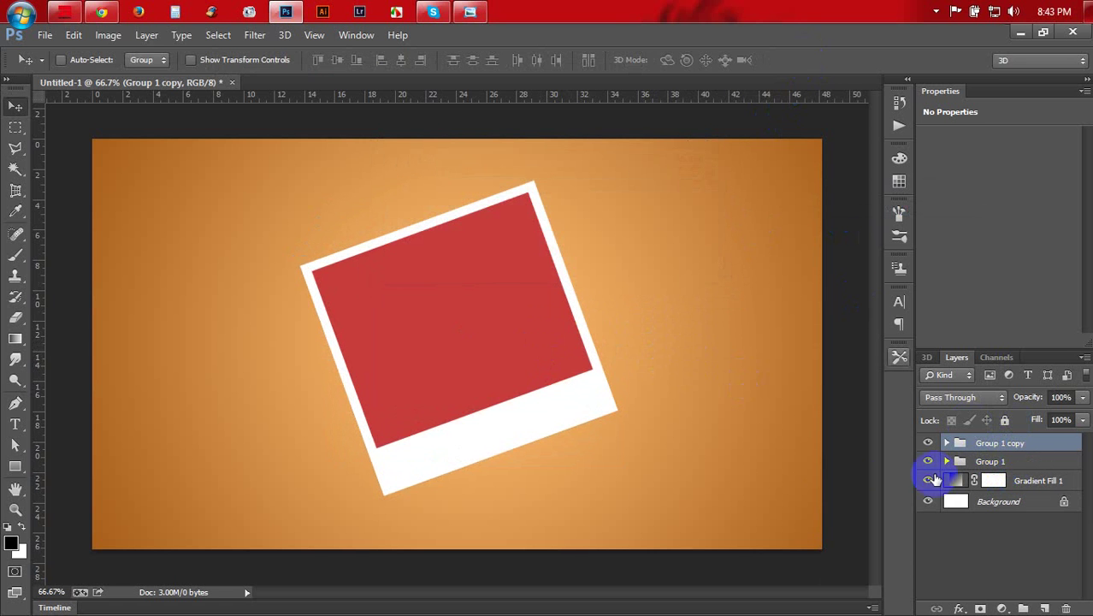
pyautogui.hotkey('ctrl', 't')
pyautogui.moveTo(705, 280); pyautogui.dragTo(726, 348)
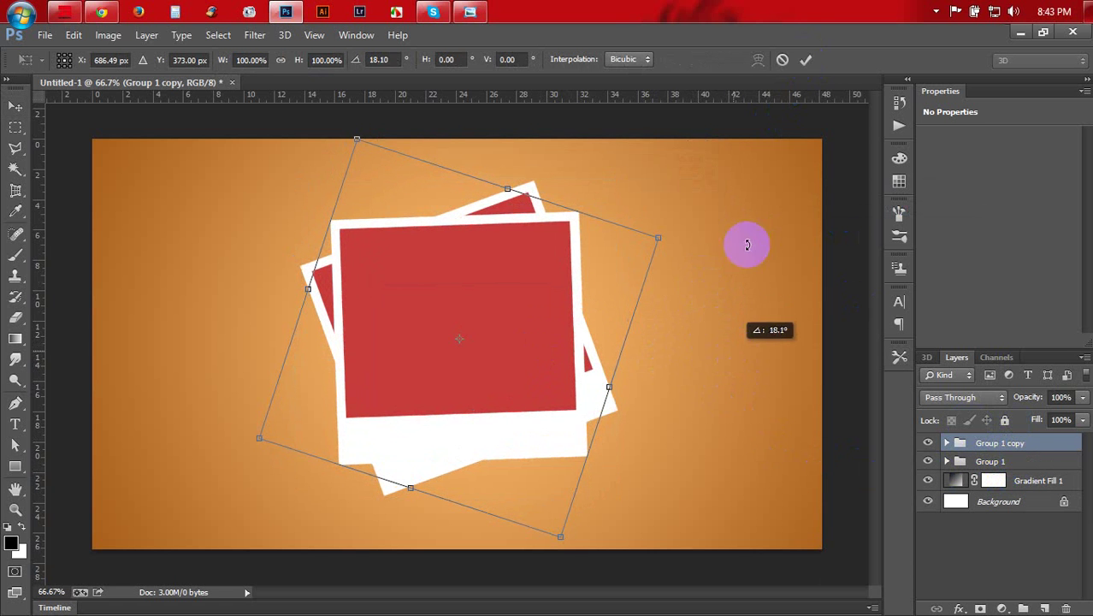
pyautogui.click(804, 59)
pyautogui.hotkey('ctrl', 'z')
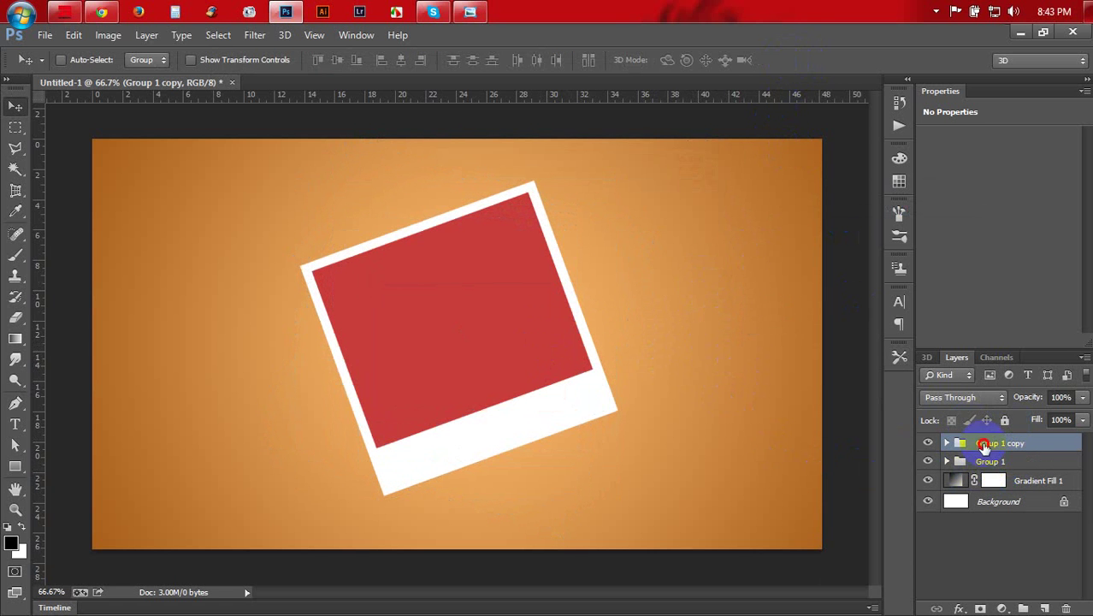
pyautogui.moveTo(984, 446); pyautogui.dragTo(1065, 608)
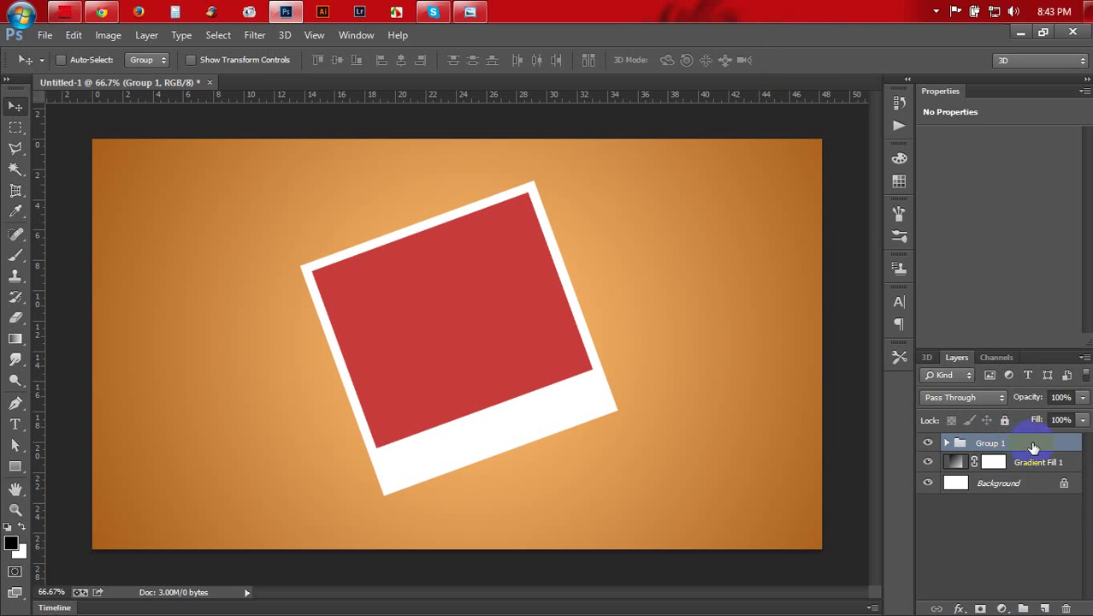
# Add a Drop Shadow to Group 1 with 90° angle, 1 px distance and small size.
pyautogui.doubleClick(1027, 442)
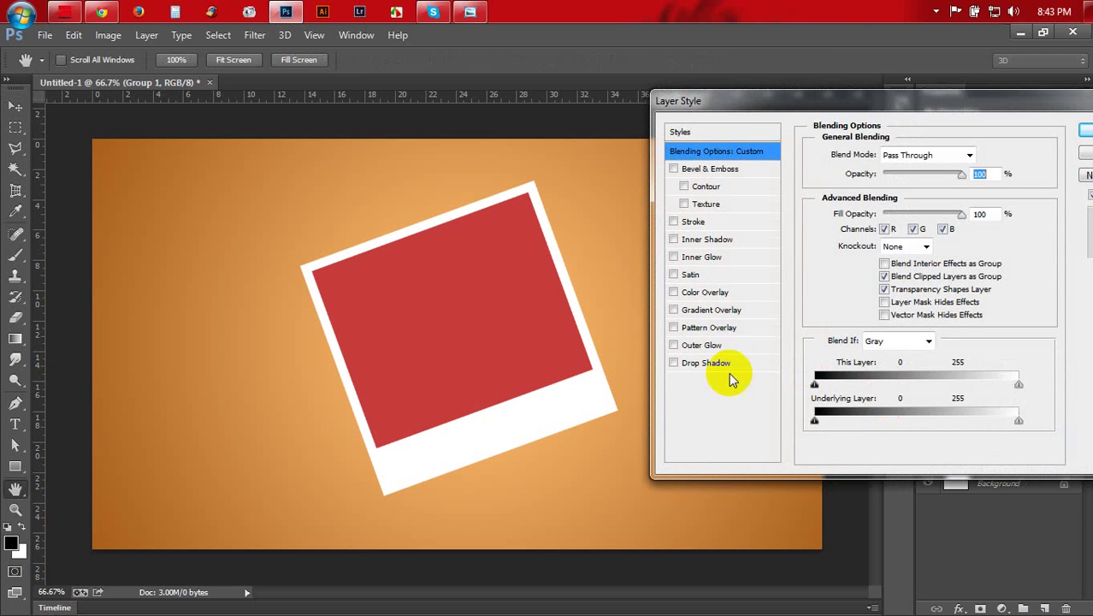
pyautogui.click(687, 363)
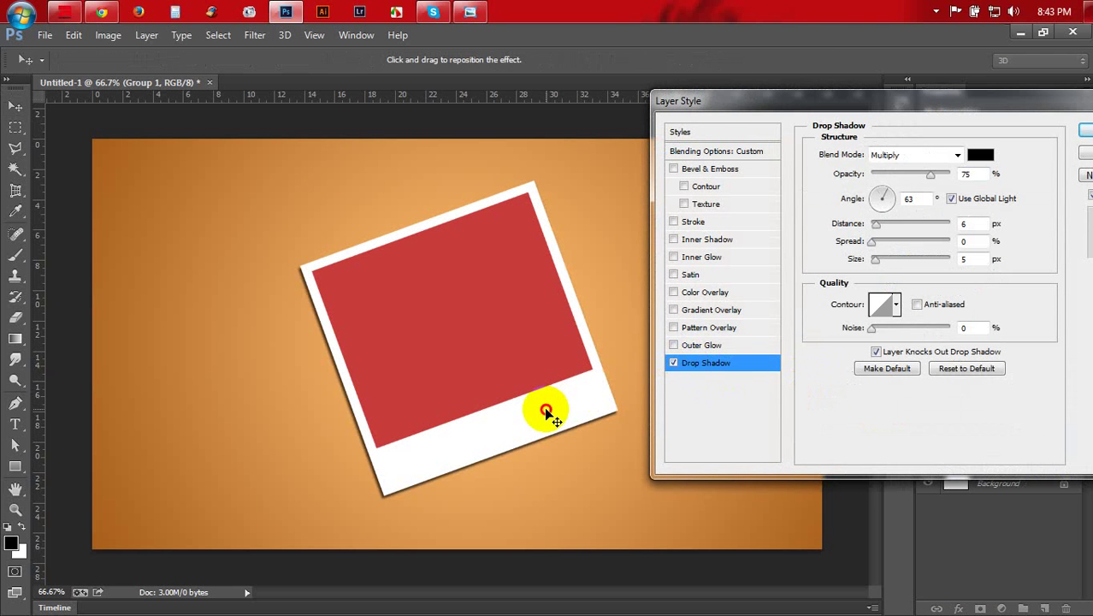
pyautogui.moveTo(548, 413); pyautogui.dragTo(551, 415)
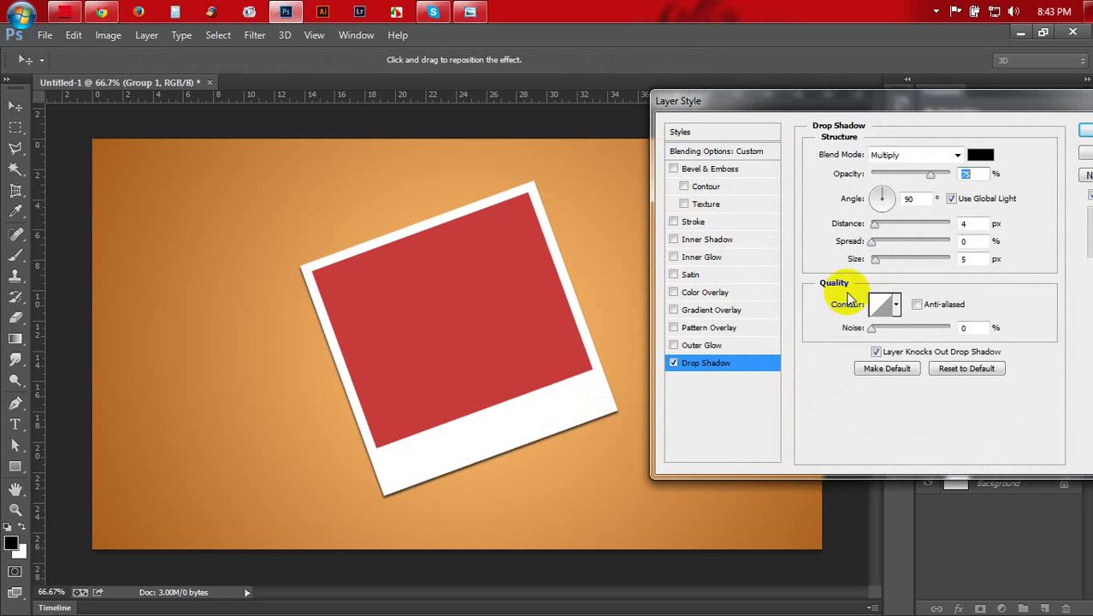
pyautogui.moveTo(877, 261); pyautogui.dragTo(882, 263)
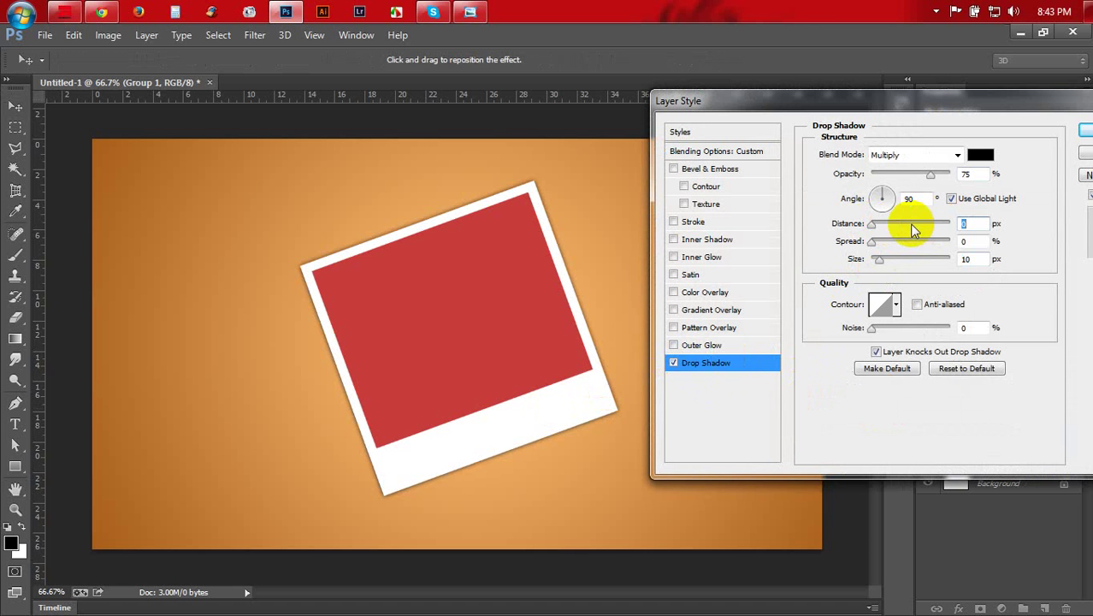
pyautogui.moveTo(880, 262); pyautogui.dragTo(876, 262)
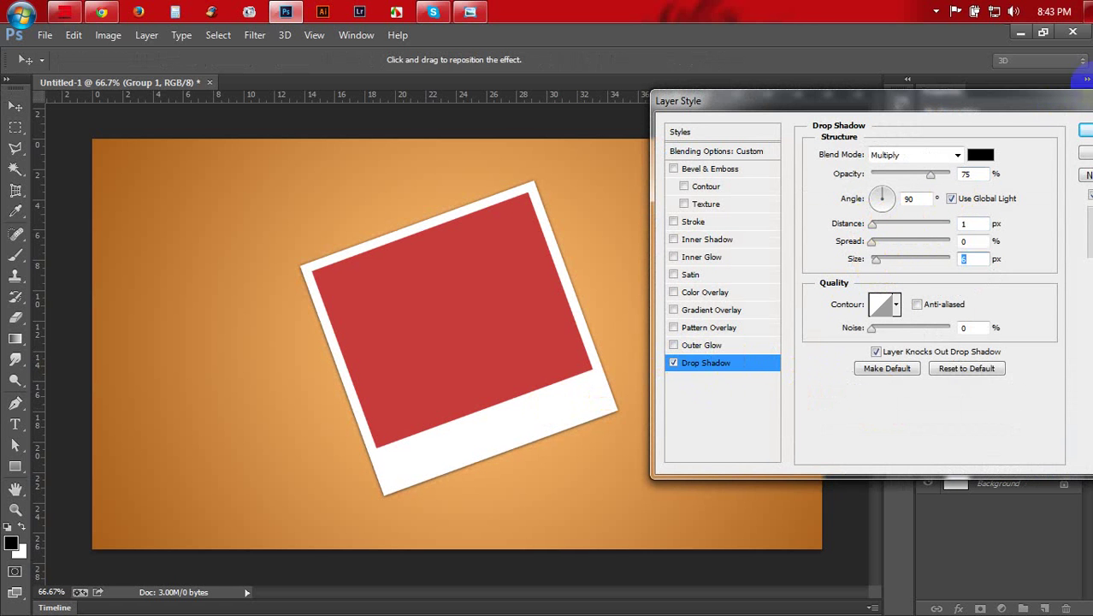
# Apply the shadow, then duplicate the group and tilt Group 1 copy up and to the right.
pyautogui.click(1084, 137)
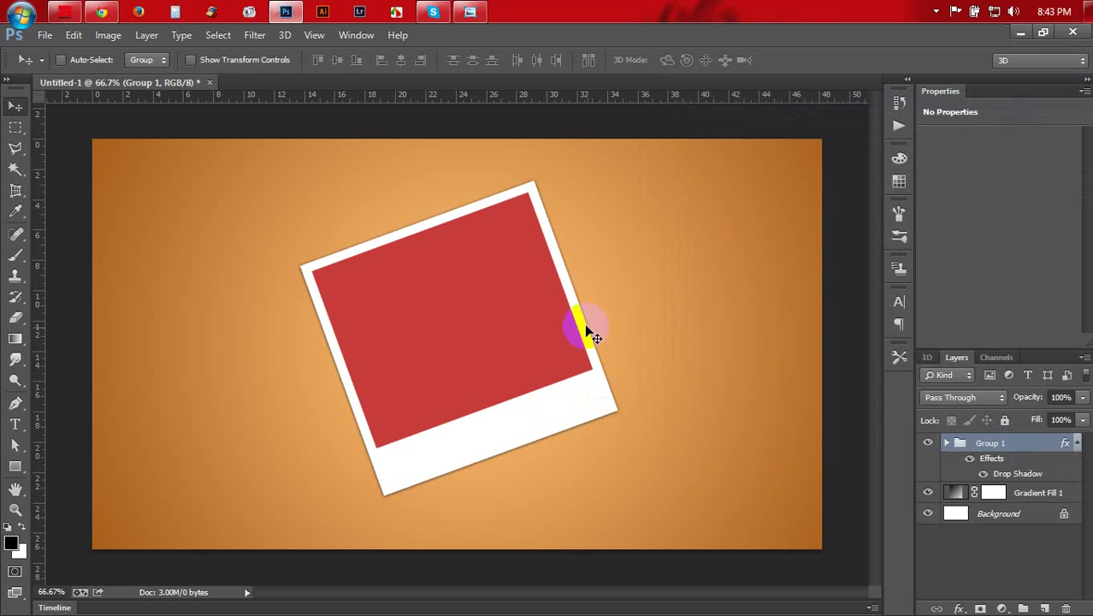
pyautogui.click(1075, 445)
pyautogui.rightClick(1053, 443)
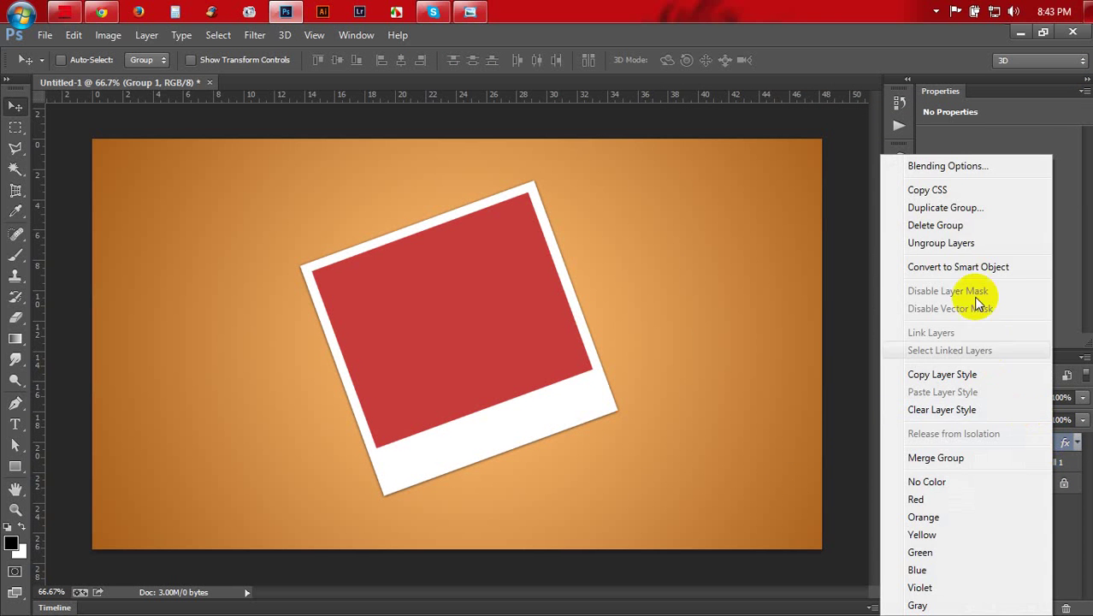
pyautogui.click(940, 208)
pyautogui.click(701, 181)
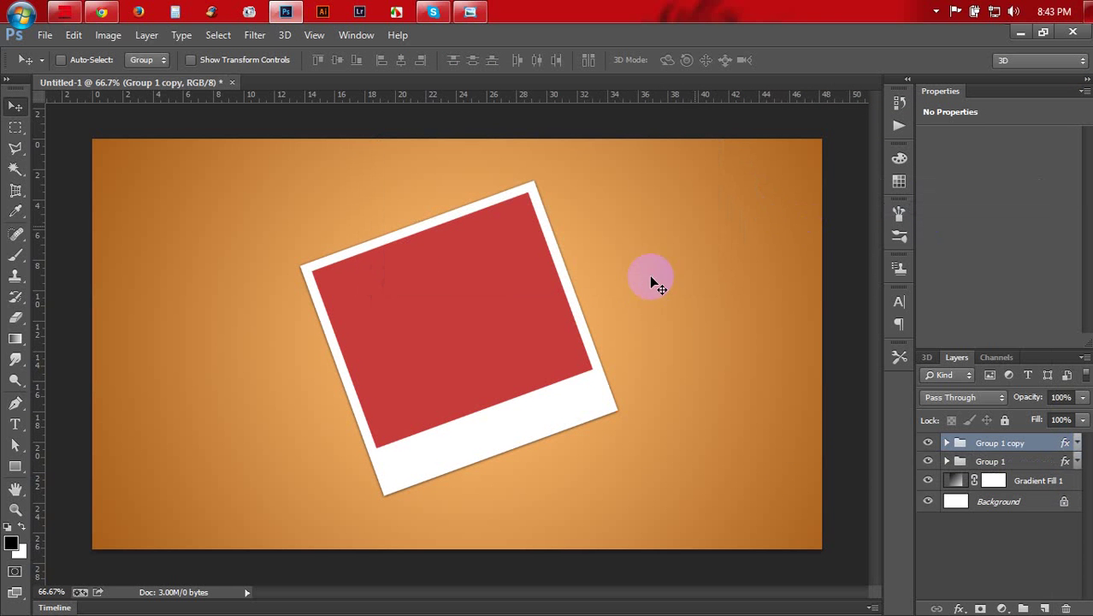
pyautogui.hotkey('ctrl', 't')
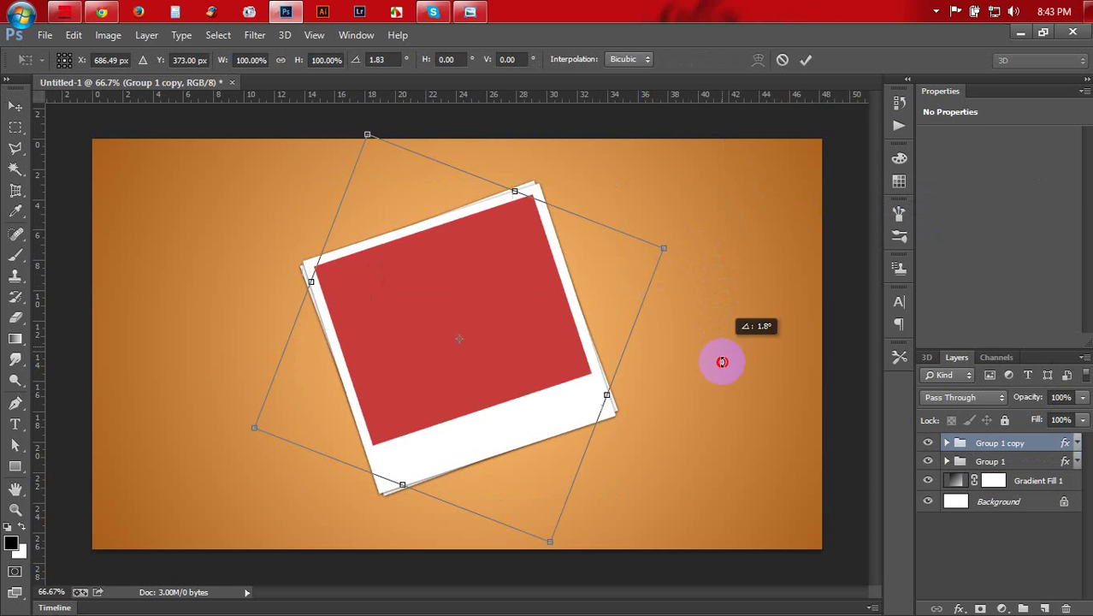
pyautogui.moveTo(719, 286); pyautogui.dragTo(709, 383)
pyautogui.moveTo(572, 356); pyautogui.dragTo(657, 321)
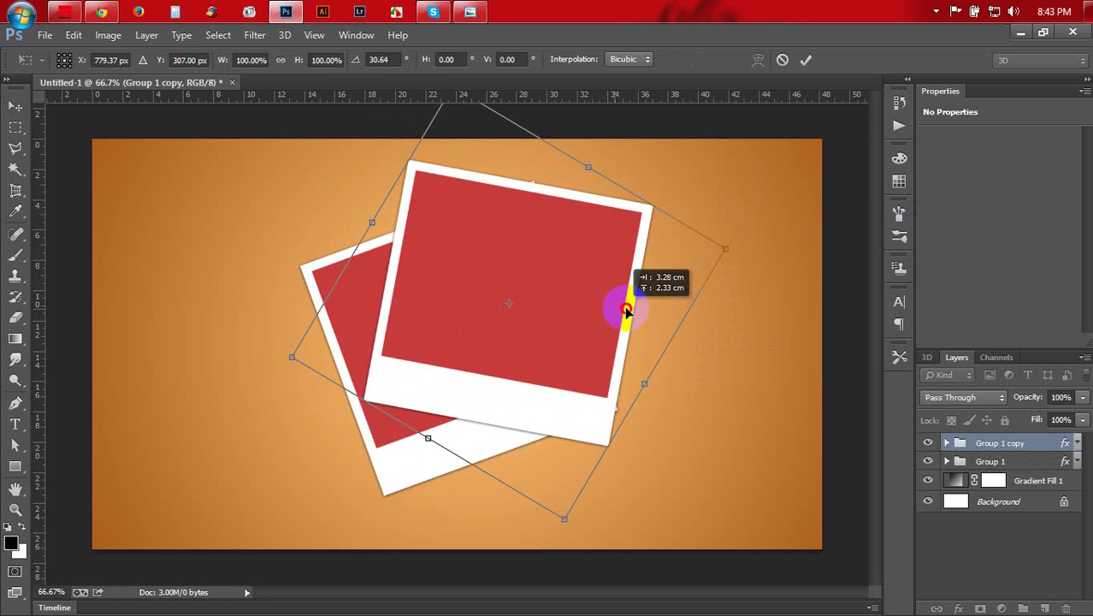
pyautogui.click(805, 59)
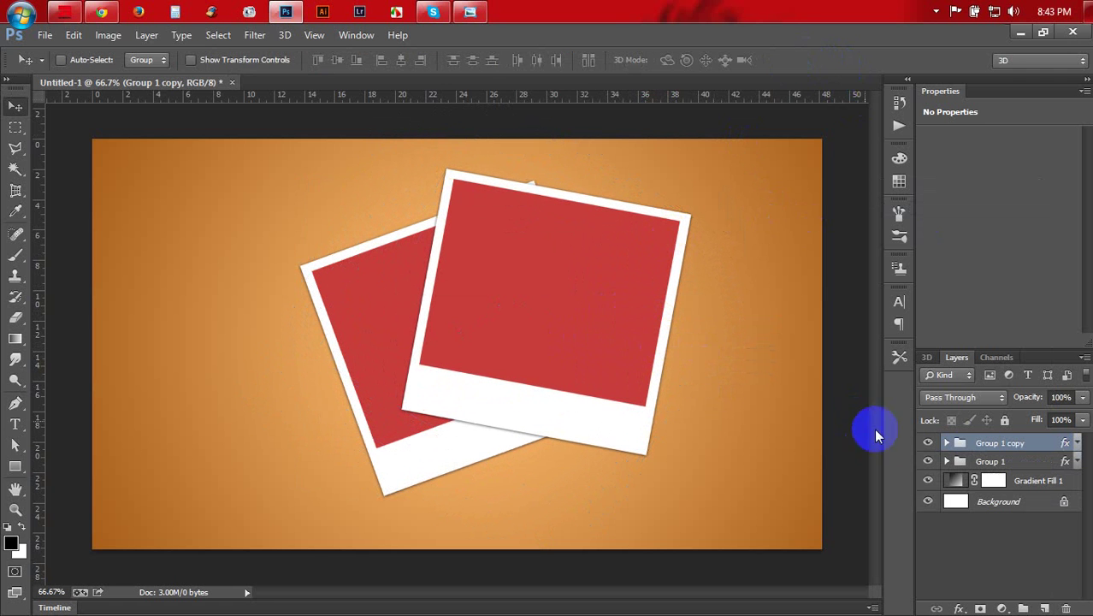
# Add Group 1 copy 2, shrunk and tilted toward the lower left, then nudge Group 1 up-left.
pyautogui.rightClick(982, 447)
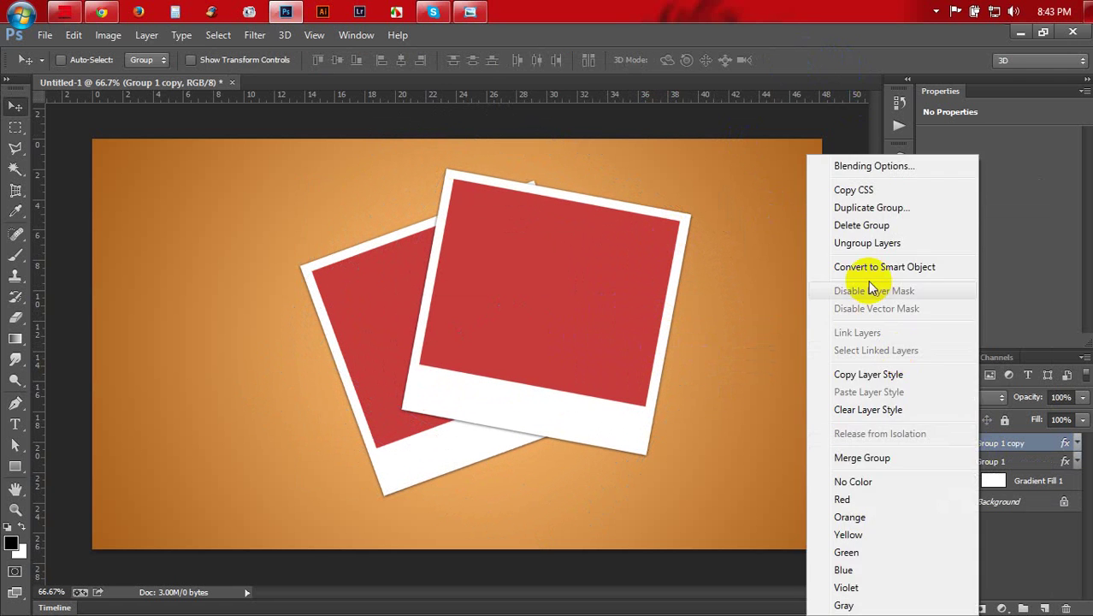
pyautogui.click(863, 208)
pyautogui.click(692, 178)
pyautogui.moveTo(586, 322)
pyautogui.mouseDown()
pyautogui.moveTo(562, 363)
pyautogui.moveTo(536, 368)
pyautogui.mouseUp()
pyautogui.hotkey('ctrl', 't')
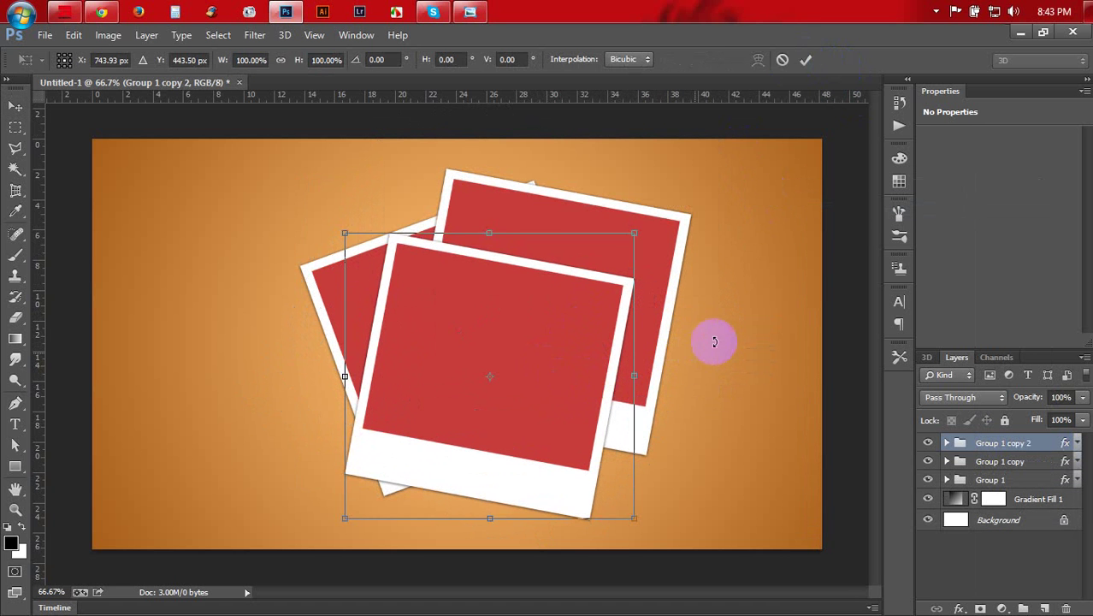
pyautogui.moveTo(714, 342); pyautogui.dragTo(720, 280)
pyautogui.moveTo(541, 342)
pyautogui.mouseDown()
pyautogui.moveTo(492, 383)
pyautogui.moveTo(458, 383)
pyautogui.moveTo(429, 373)
pyautogui.moveTo(401, 309)
pyautogui.moveTo(495, 429)
pyautogui.mouseUp()
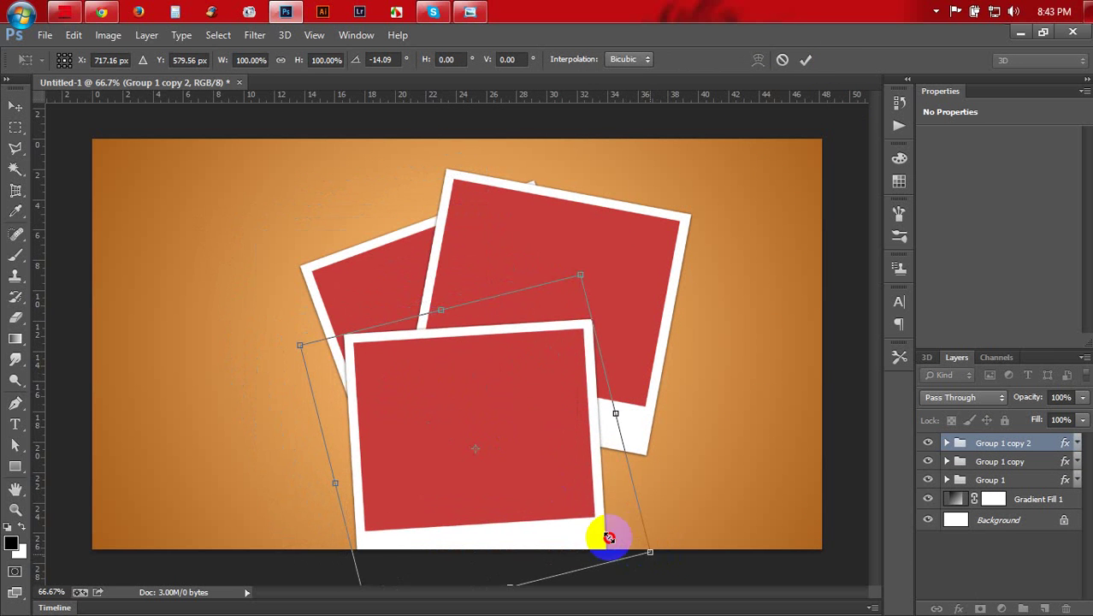
pyautogui.moveTo(608, 537); pyautogui.dragTo(580, 515)
pyautogui.moveTo(688, 508); pyautogui.dragTo(697, 466)
pyautogui.moveTo(478, 464); pyautogui.dragTo(399, 452)
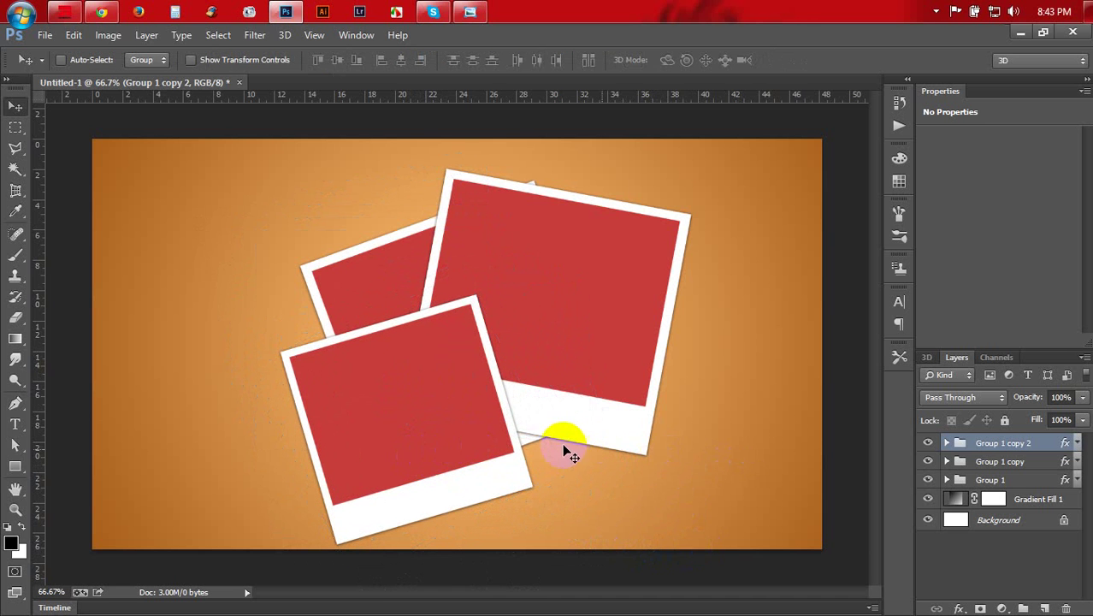
pyautogui.click(989, 479)
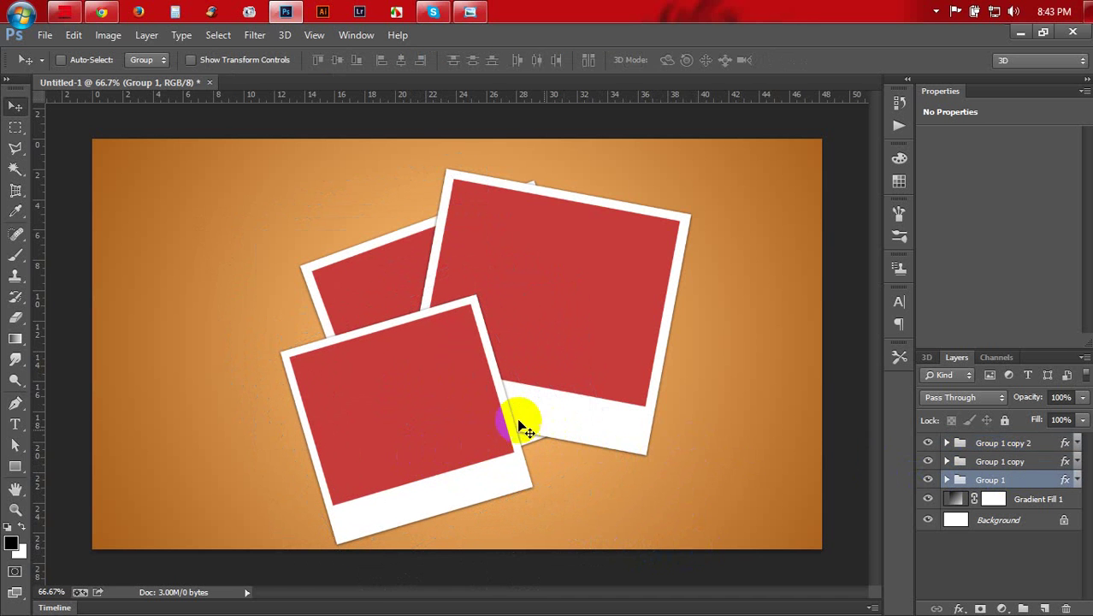
pyautogui.moveTo(505, 414); pyautogui.dragTo(443, 394)
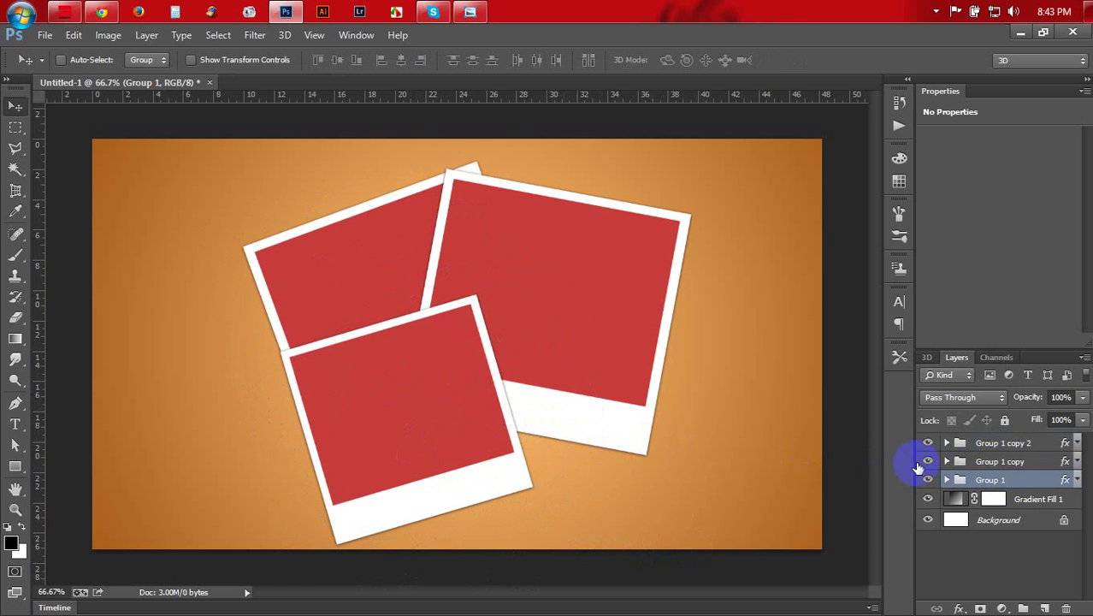
# Duplicate Group 1 as copy 3, raise it to the top, and rotate it nearly upright.
pyautogui.hotkey('ctrl', 'j')
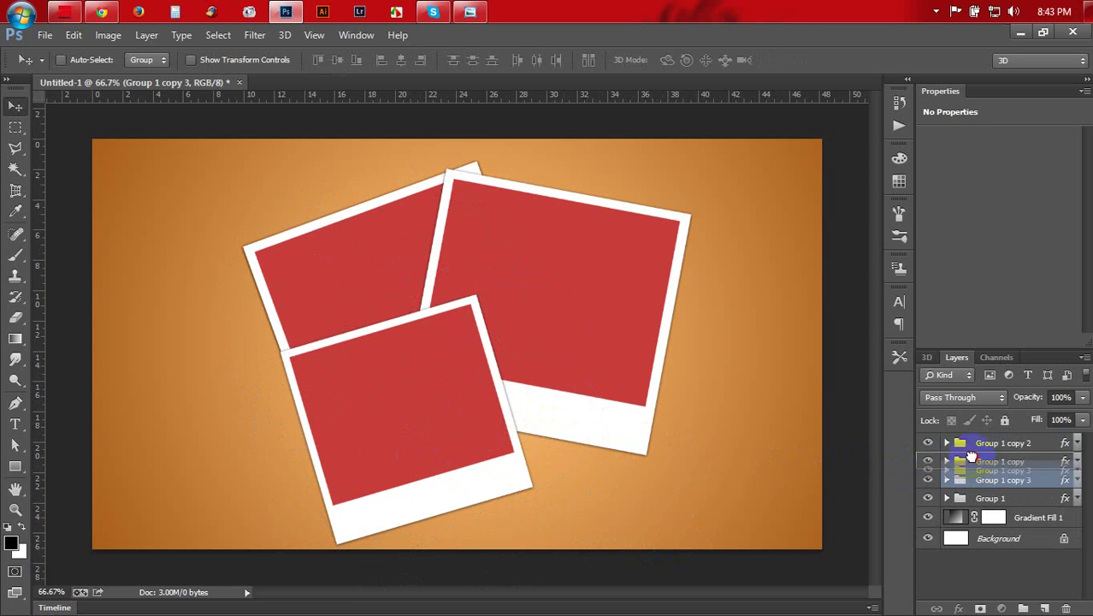
pyautogui.moveTo(972, 455); pyautogui.dragTo(965, 428)
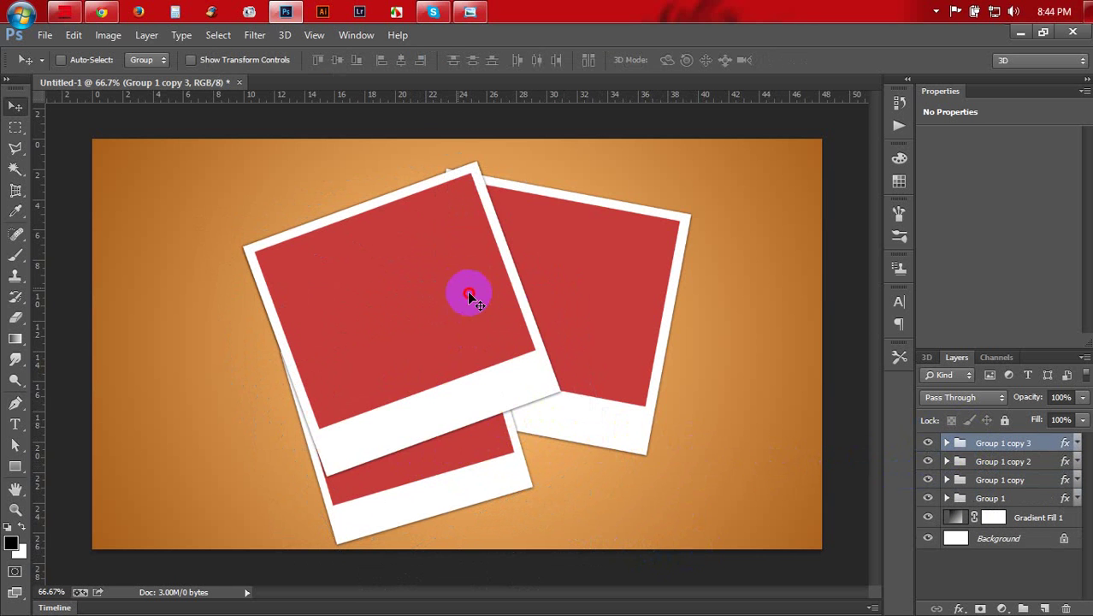
pyautogui.moveTo(460, 296); pyautogui.dragTo(590, 353)
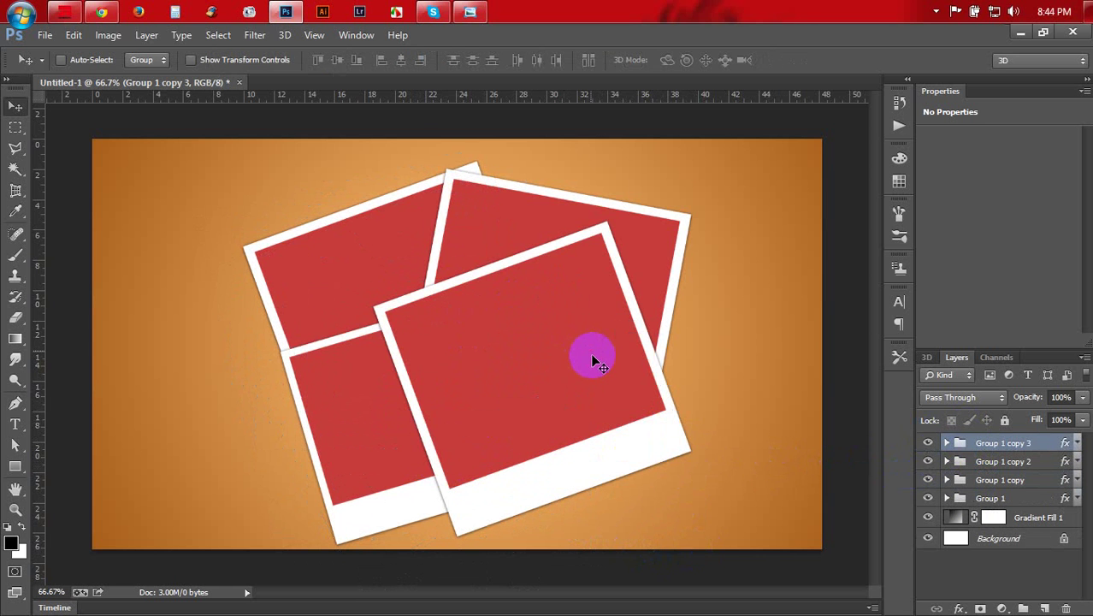
pyautogui.hotkey('ctrl', 't')
pyautogui.moveTo(743, 358); pyautogui.dragTo(402, 382)
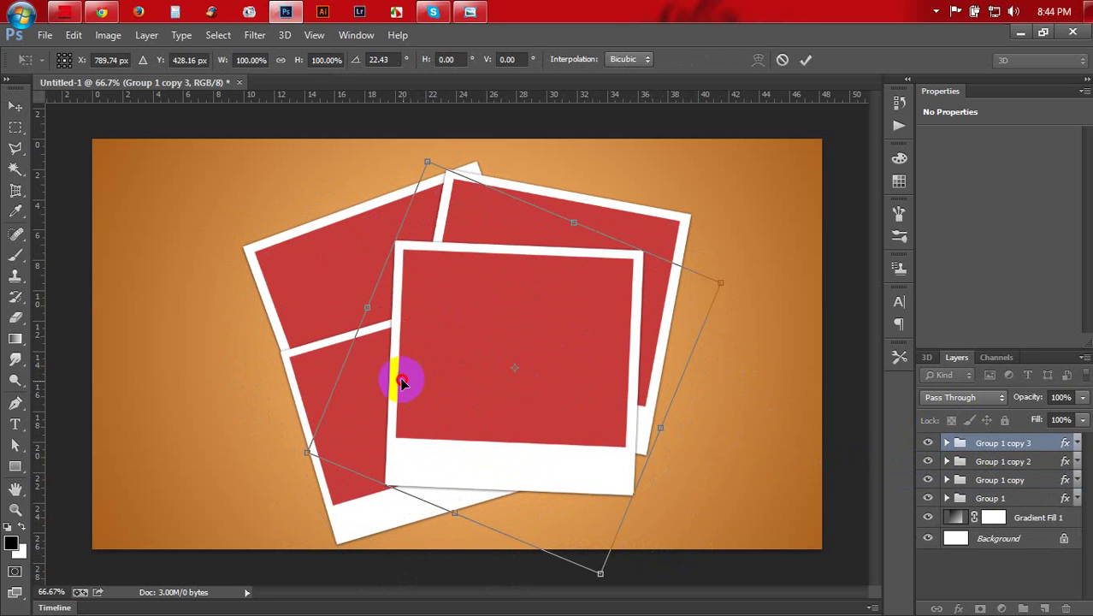
pyautogui.moveTo(673, 430); pyautogui.dragTo(690, 458)
pyautogui.moveTo(551, 419); pyautogui.dragTo(541, 403)
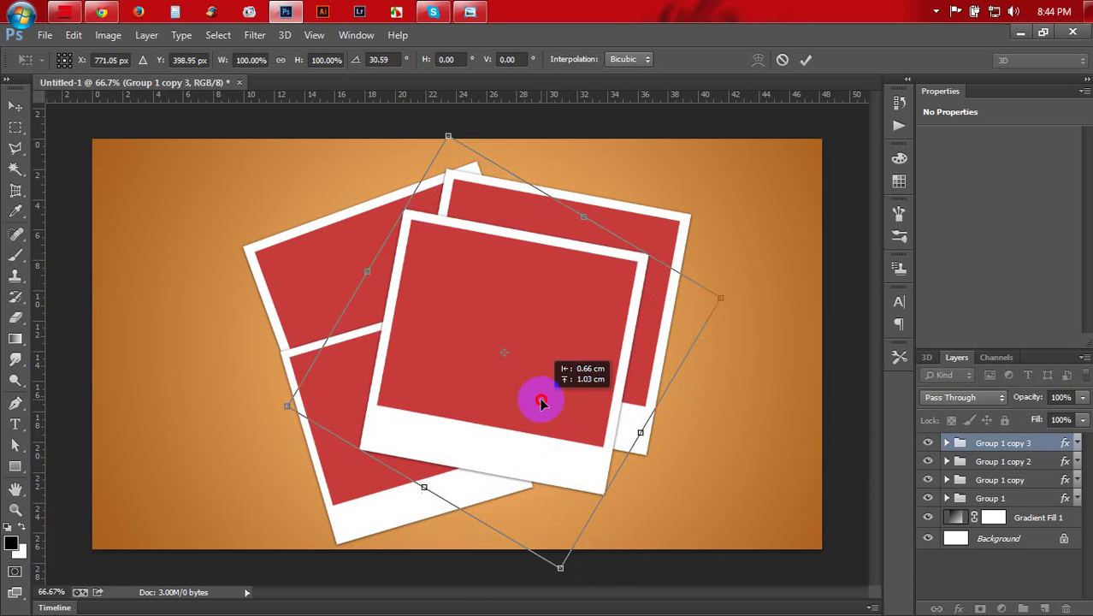
pyautogui.press('Return')
# Tilt Group 1 copy 2 more steeply and move it further left.
pyautogui.click(954, 463)
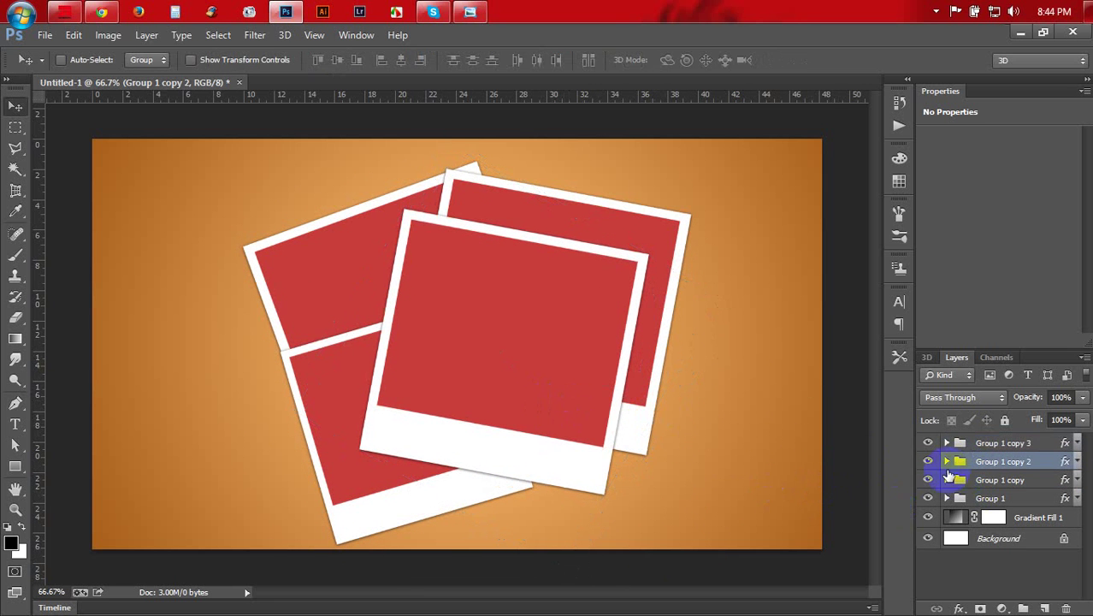
pyautogui.hotkey('ctrl', 't')
pyautogui.moveTo(680, 373); pyautogui.dragTo(666, 326)
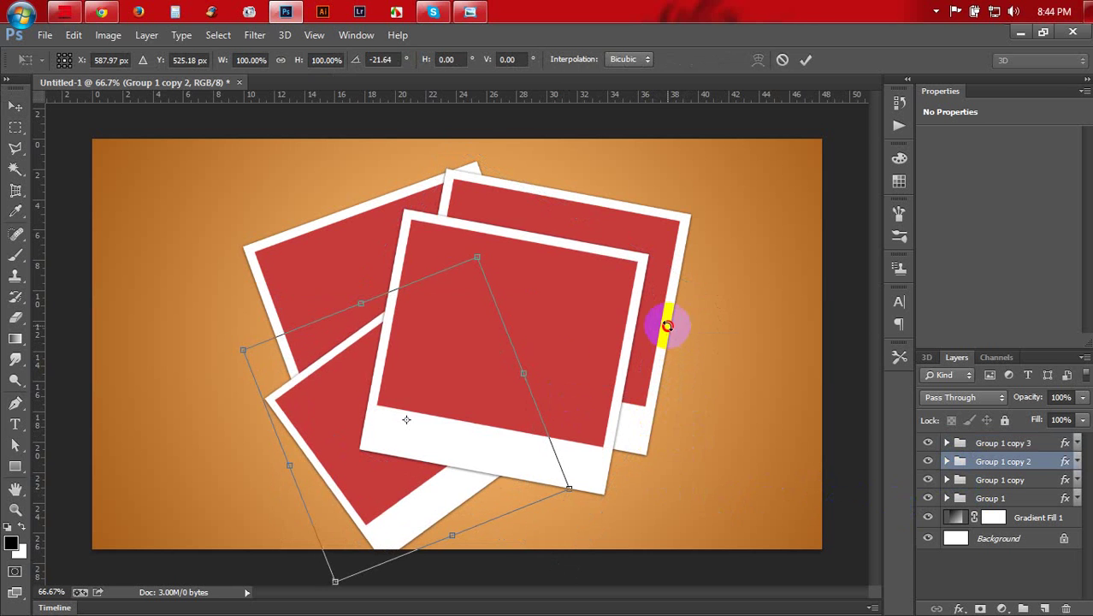
pyautogui.moveTo(435, 392); pyautogui.dragTo(419, 400)
pyautogui.press('Return')
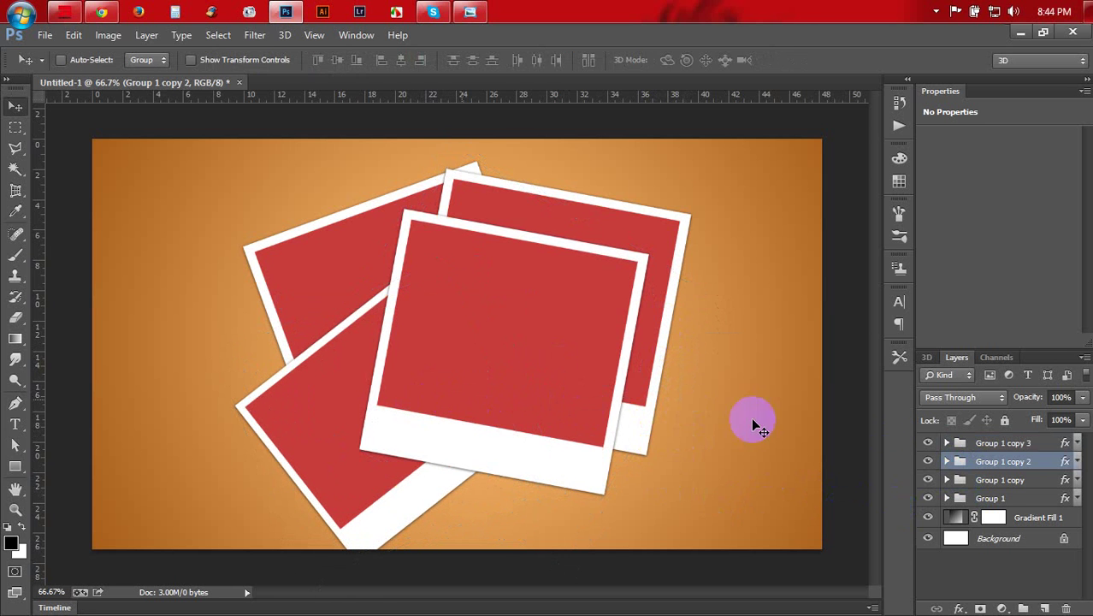
# Rotate Group 1 copy to a leftward tilt and move it right and down.
pyautogui.click(1001, 482)
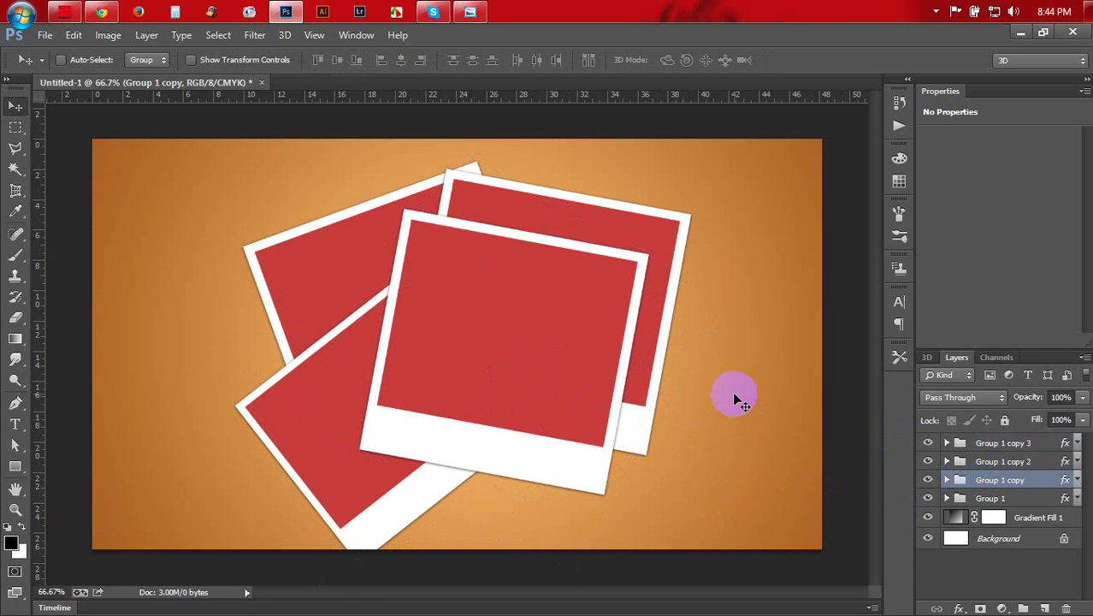
pyautogui.hotkey('ctrl', 't')
pyautogui.moveTo(751, 397)
pyautogui.mouseDown()
pyautogui.moveTo(739, 424)
pyautogui.moveTo(703, 449)
pyautogui.mouseUp()
pyautogui.moveTo(626, 347); pyautogui.dragTo(654, 360)
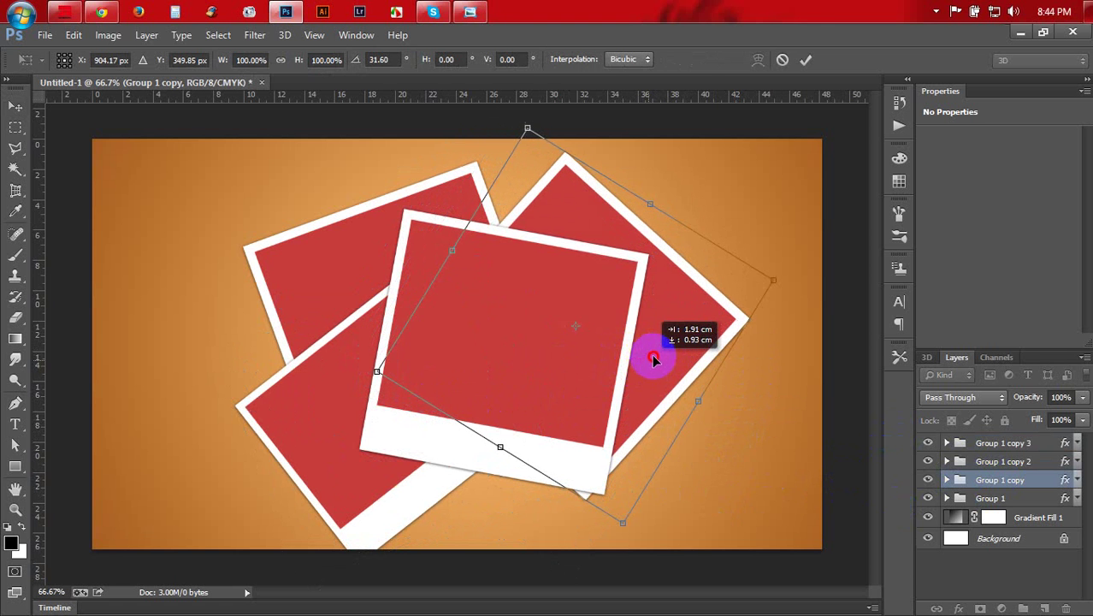
pyautogui.moveTo(731, 295)
pyautogui.mouseDown()
pyautogui.moveTo(723, 261)
pyautogui.moveTo(686, 247)
pyautogui.moveTo(639, 251)
pyautogui.moveTo(640, 293)
pyautogui.moveTo(624, 295)
pyautogui.mouseUp()
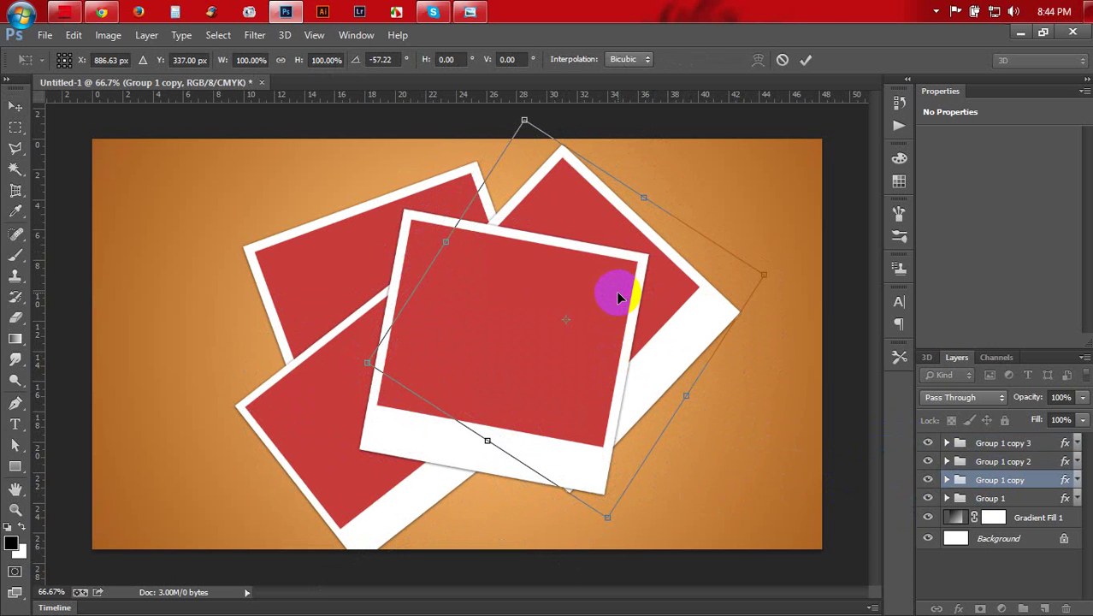
pyautogui.press('Return')
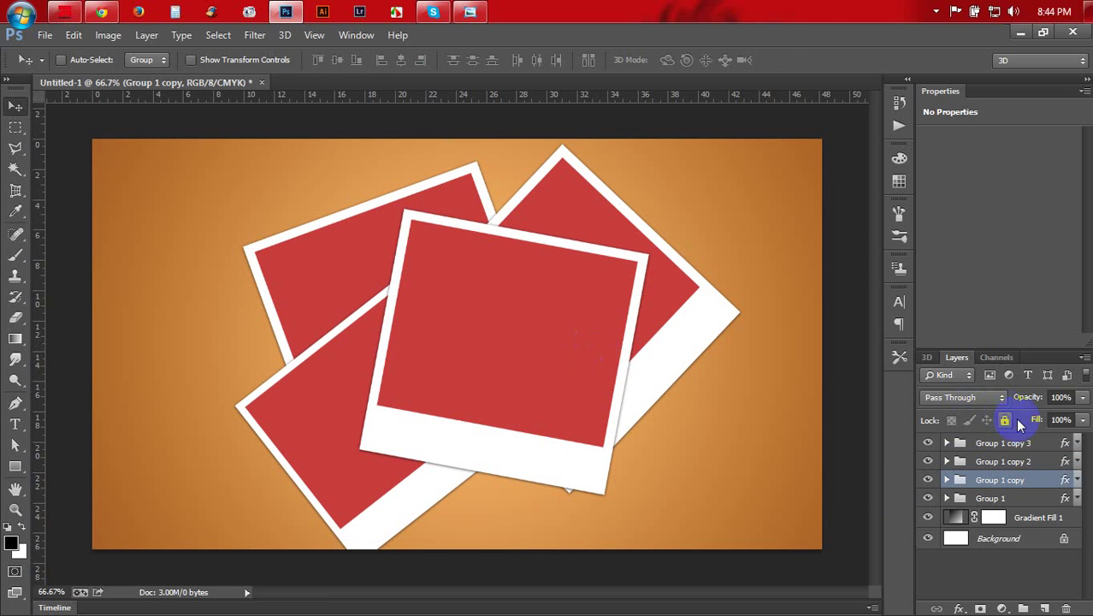
# Duplicate Group 1 copy 3 as copy 4, rotating and moving it up-left.
pyautogui.click(1025, 443)
pyautogui.rightClick(1026, 443)
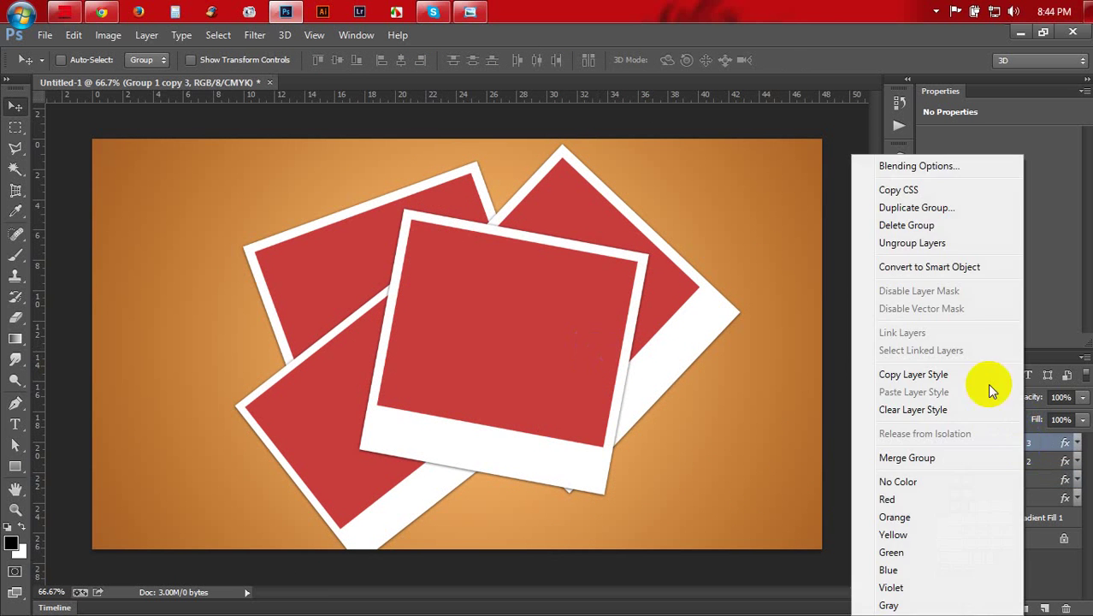
pyautogui.click(907, 210)
pyautogui.click(690, 179)
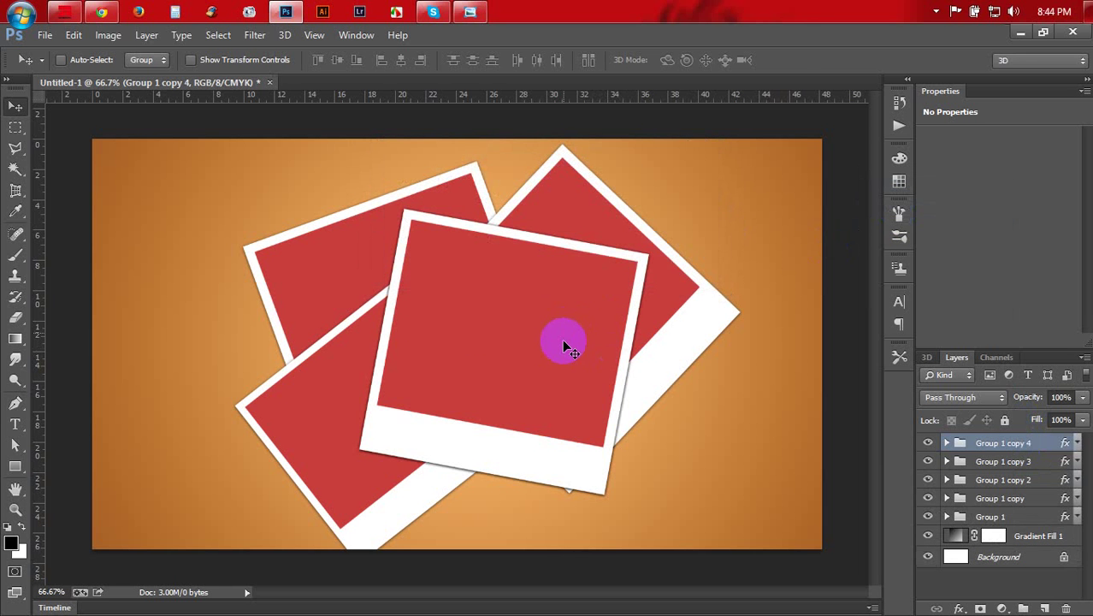
pyautogui.hotkey('ctrl', 't')
pyautogui.moveTo(712, 303)
pyautogui.mouseDown()
pyautogui.moveTo(587, 381)
pyautogui.moveTo(536, 366)
pyautogui.mouseUp()
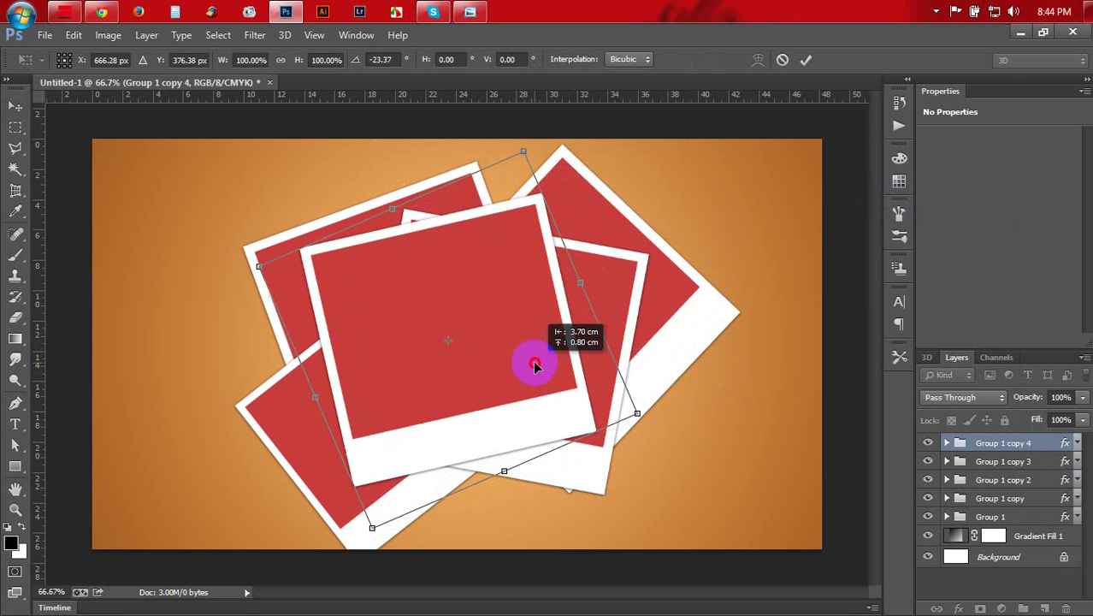
pyautogui.press('Return')
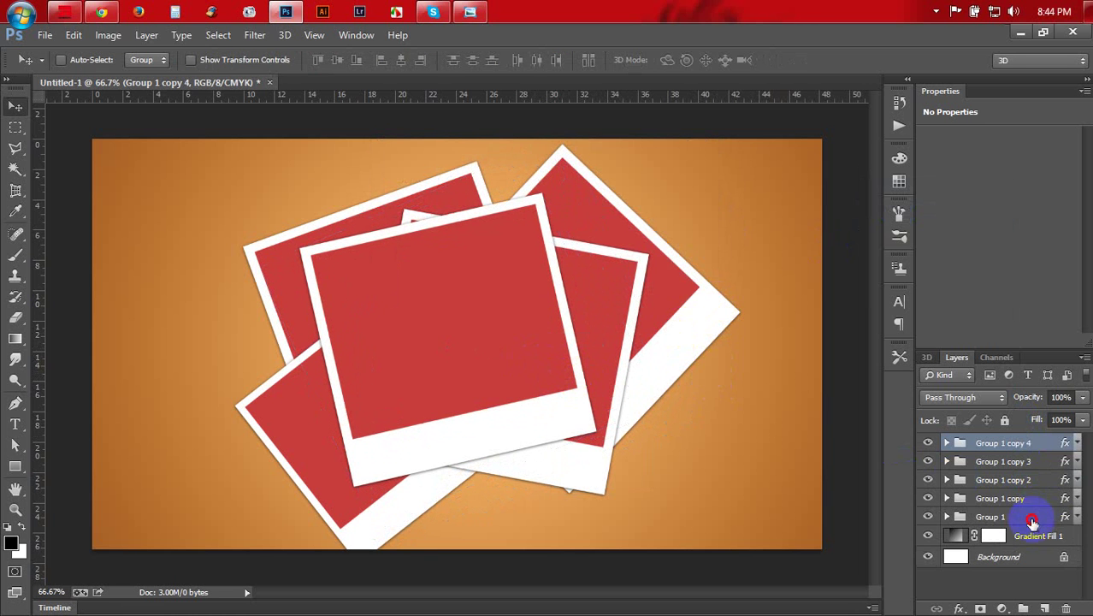
# Shift the rear Group 1 polaroid up-left, then target its inner Rectangle 1 copy layer.
pyautogui.click(1032, 518)
pyautogui.moveTo(560, 411); pyautogui.dragTo(580, 416)
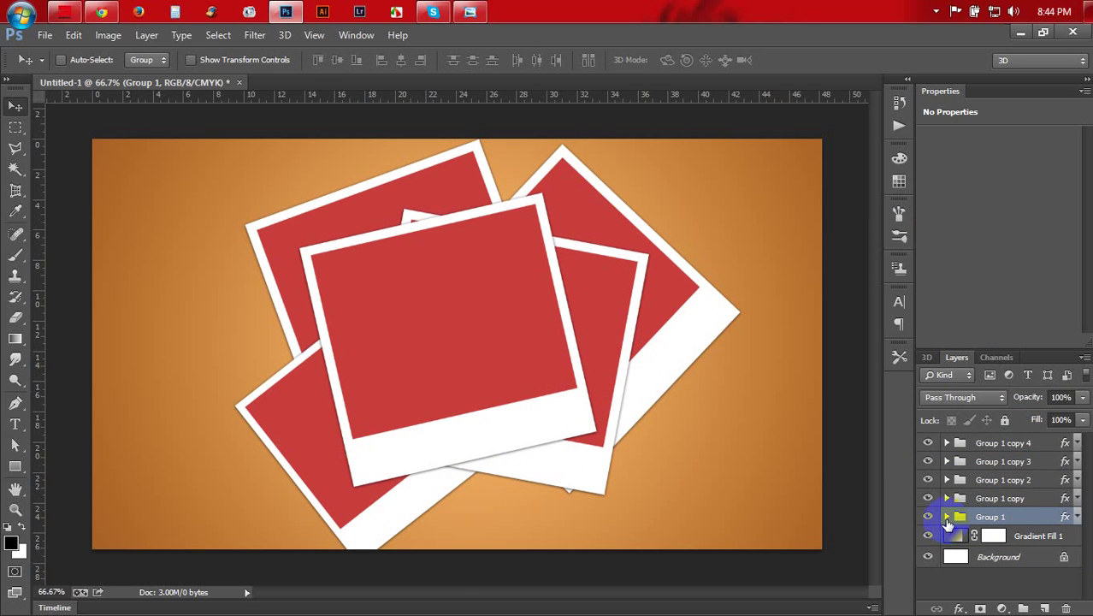
pyautogui.click(947, 517)
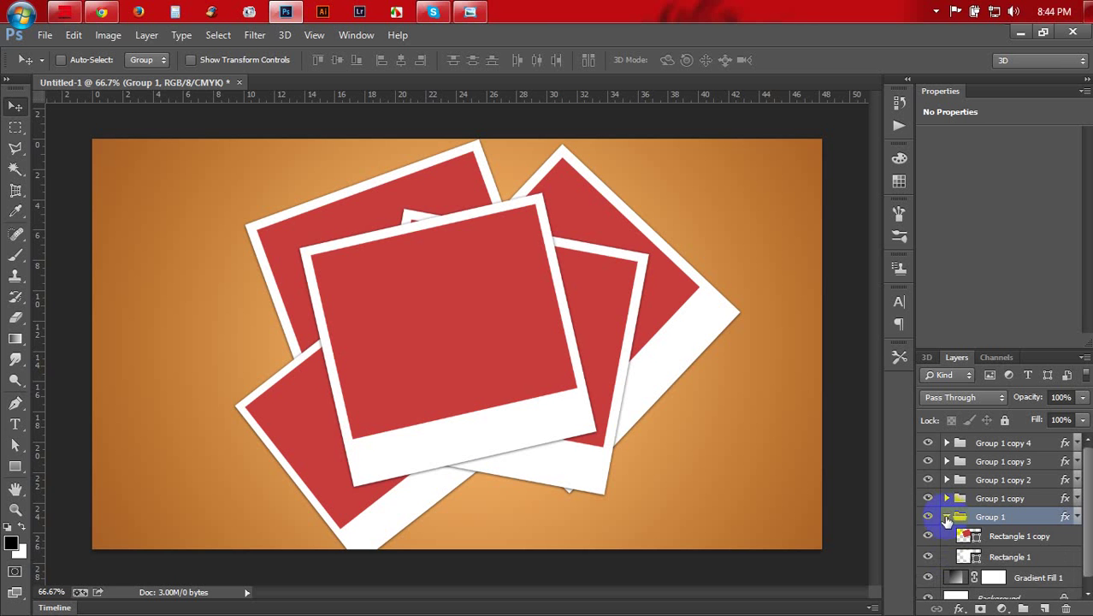
pyautogui.click(1008, 538)
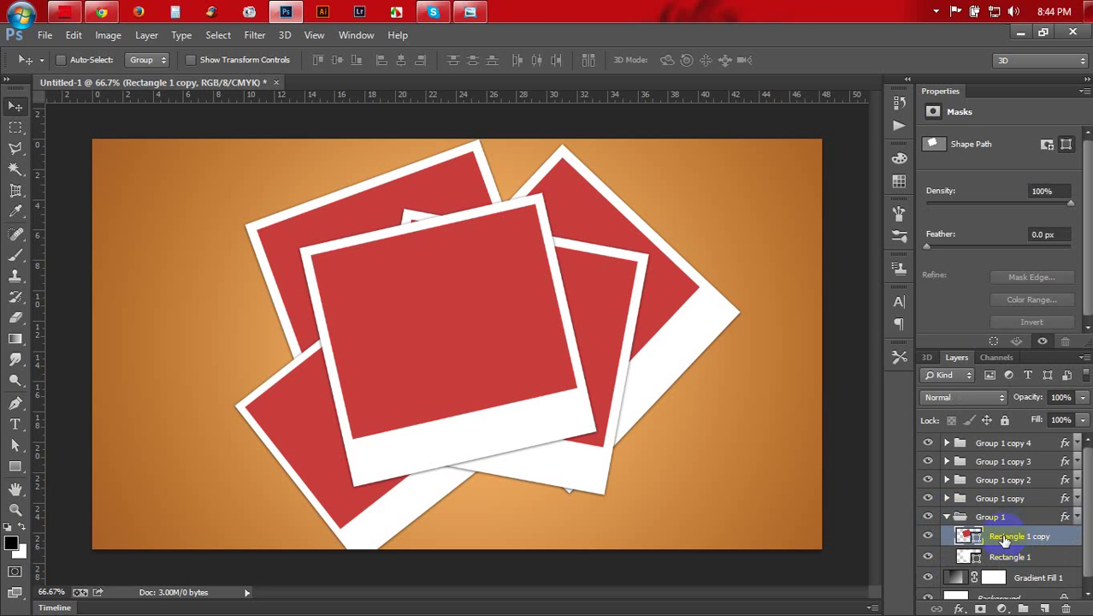
pyautogui.click(25, 11)
# Browse to Media (E:) > My Creative Work and select the Cartoon photo.
pyautogui.click(243, 156)
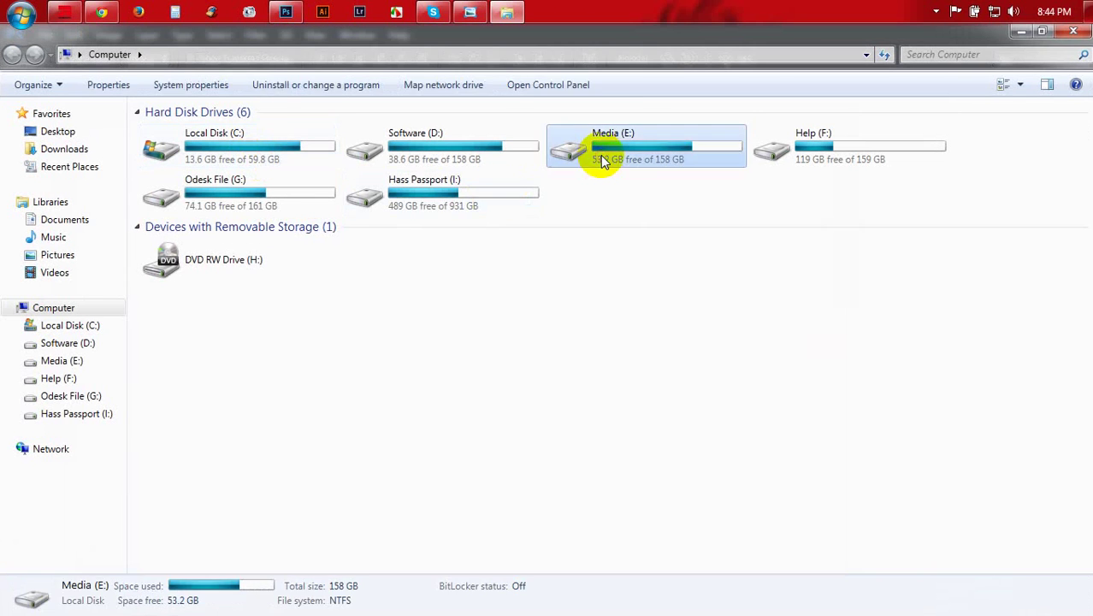
pyautogui.doubleClick(602, 150)
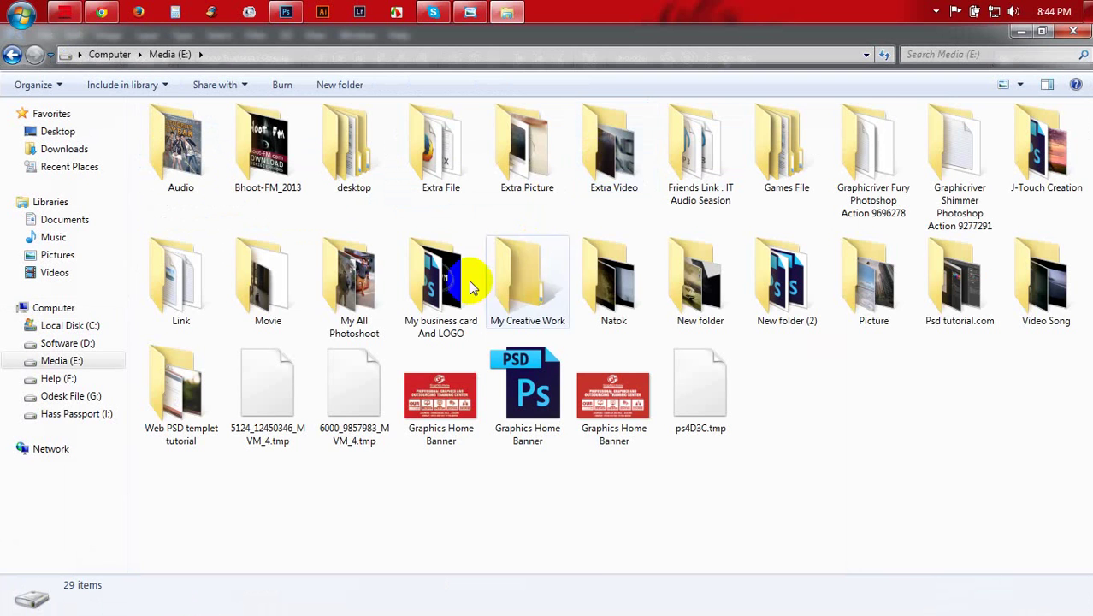
pyautogui.doubleClick(526, 291)
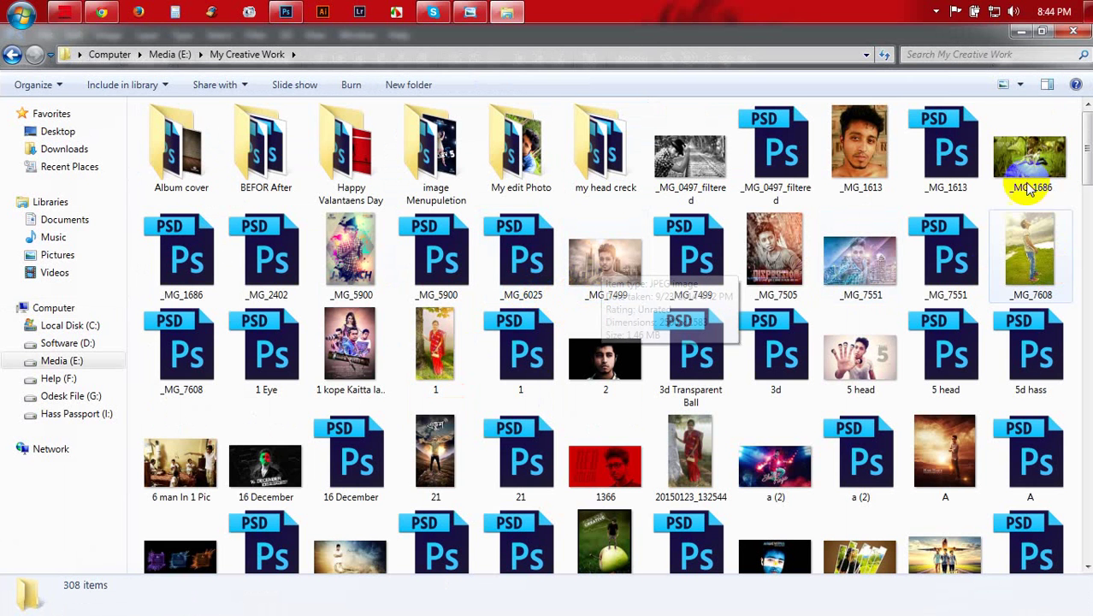
pyautogui.scroll(-10, 333, 417)
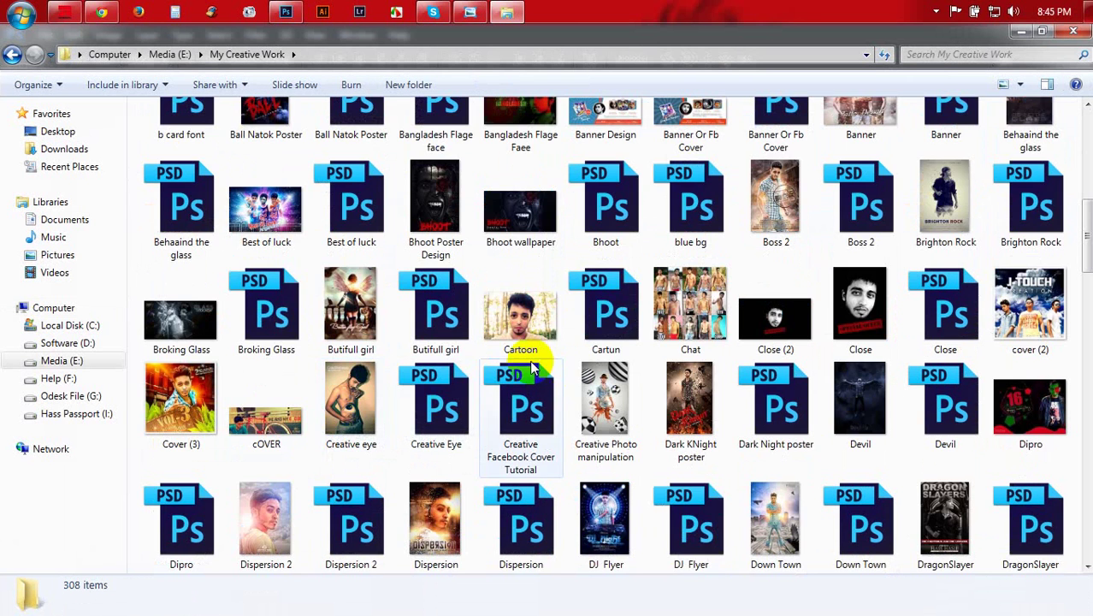
pyautogui.click(524, 334)
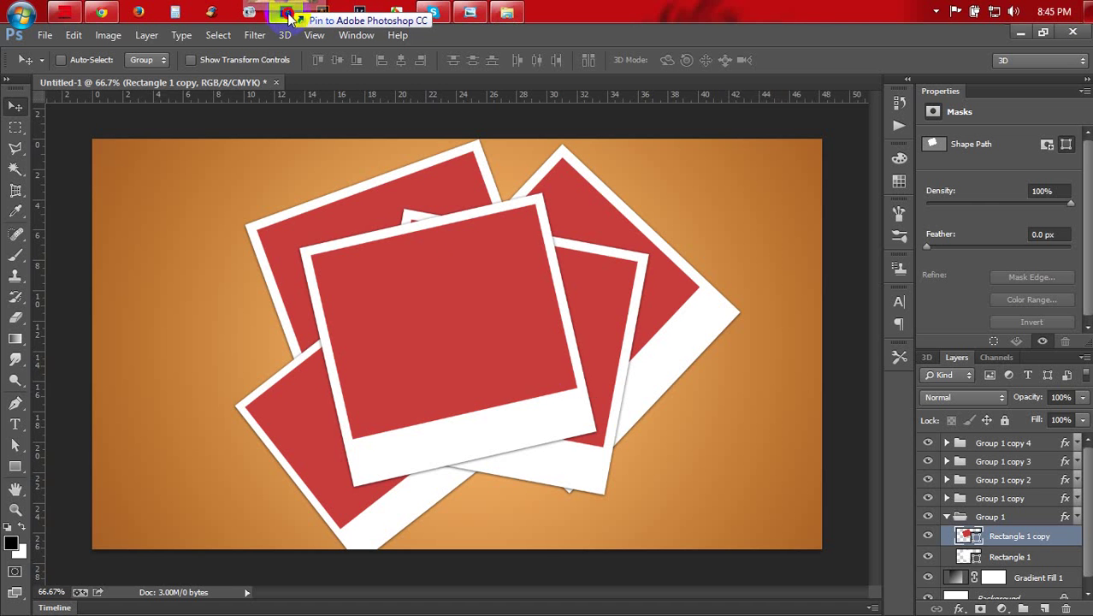
# Place the Cartoon photo over the upper-left frame, tilted to match, and commit.
pyautogui.moveTo(308, 7); pyautogui.dragTo(451, 353)
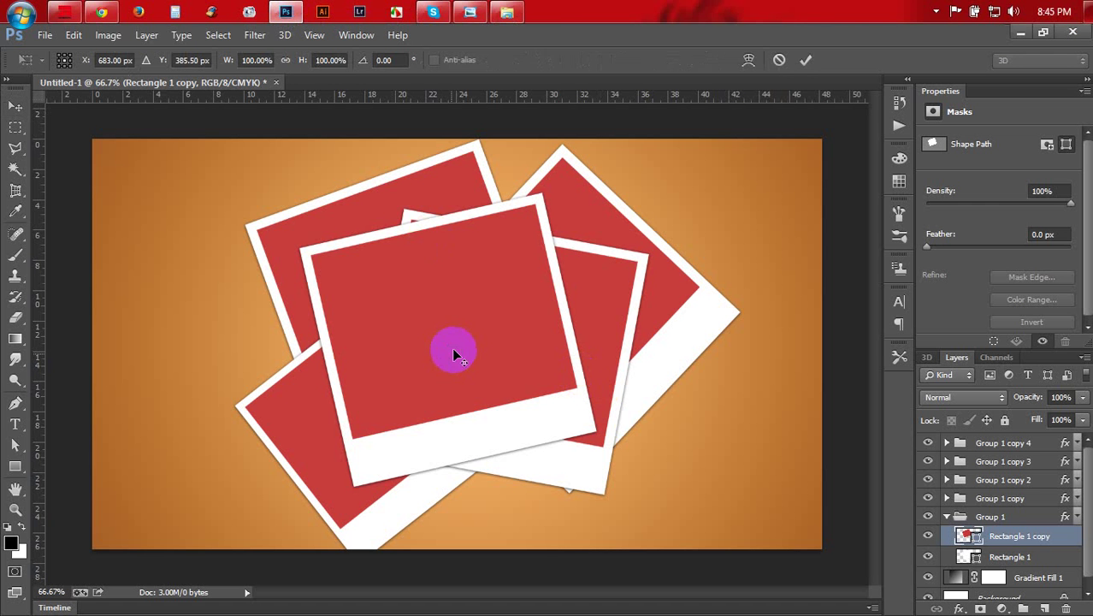
pyautogui.moveTo(419, 285); pyautogui.dragTo(398, 249)
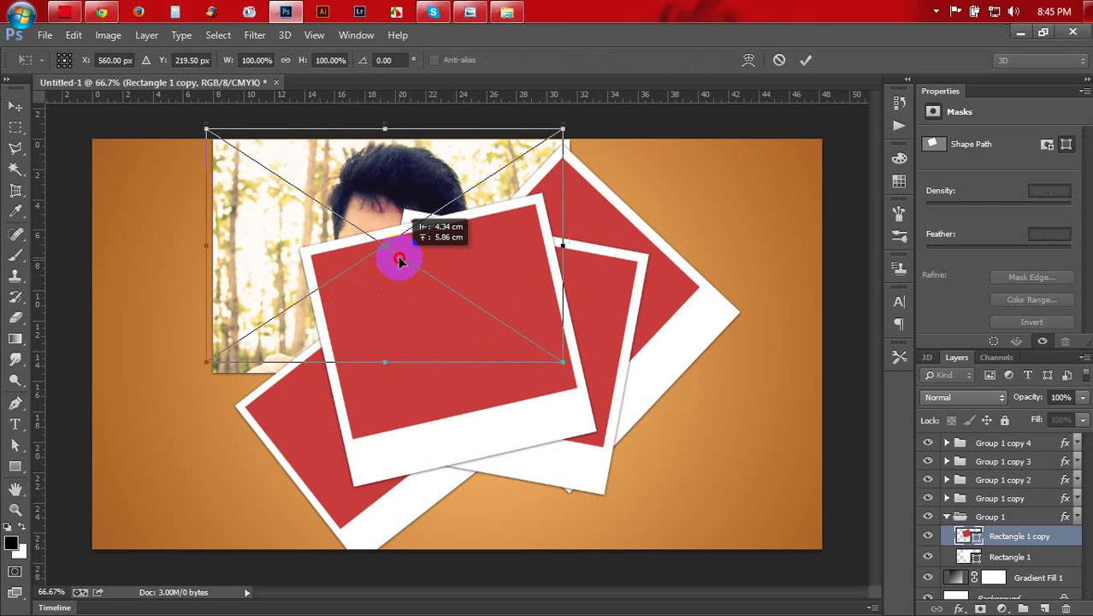
pyautogui.moveTo(653, 269); pyautogui.dragTo(640, 249)
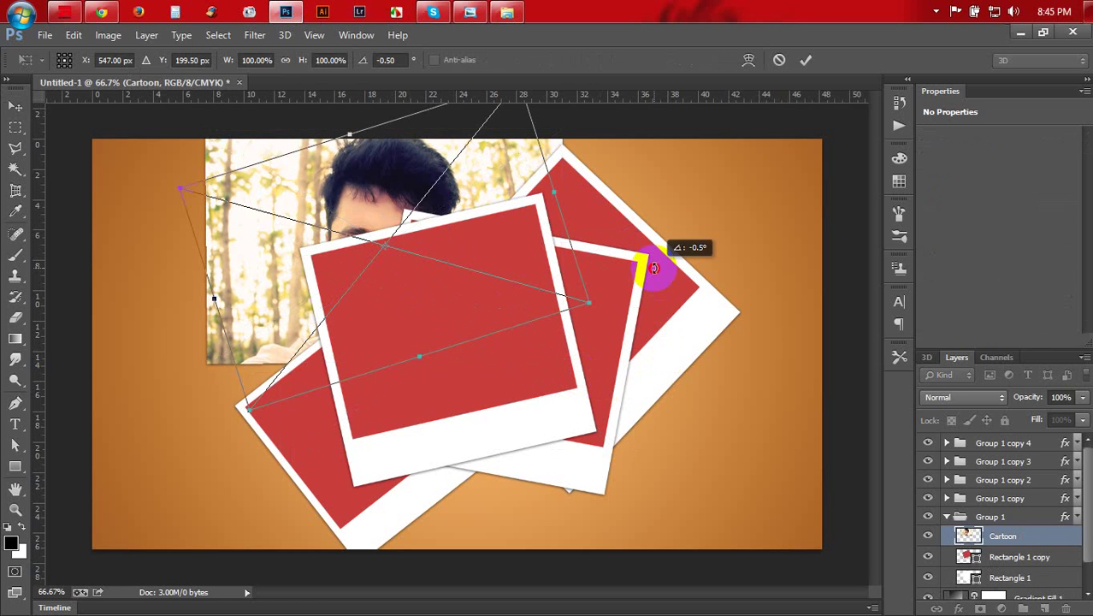
pyautogui.click(804, 62)
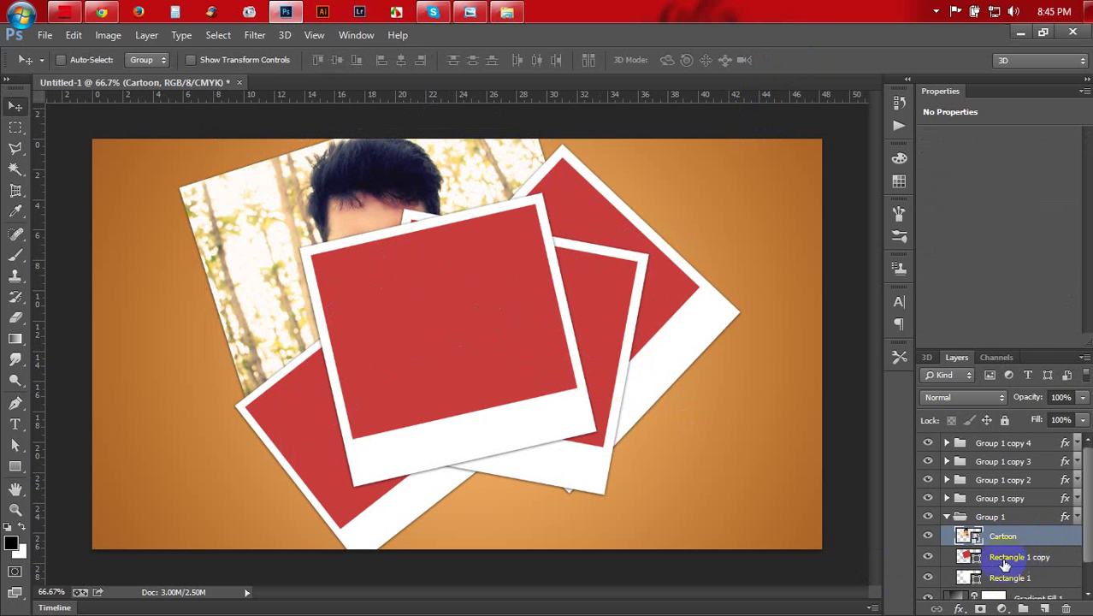
# Clip the Cartoon photo into the frame's rectangle with Create Clipping Mask and reposition it.
pyautogui.click(928, 539)
pyautogui.click(927, 539)
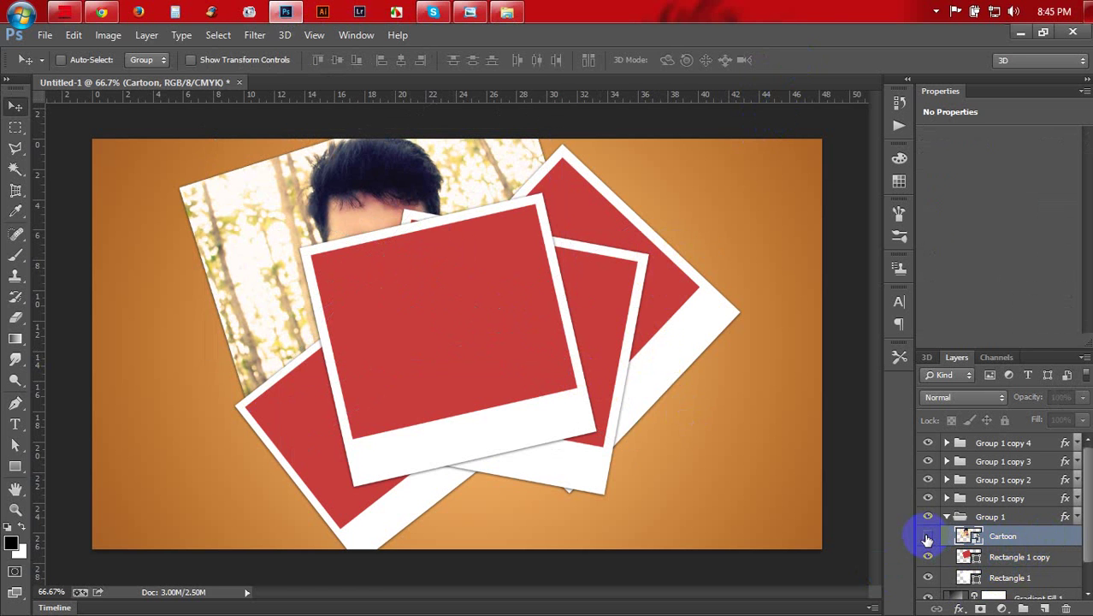
pyautogui.click(927, 537)
pyautogui.click(929, 532)
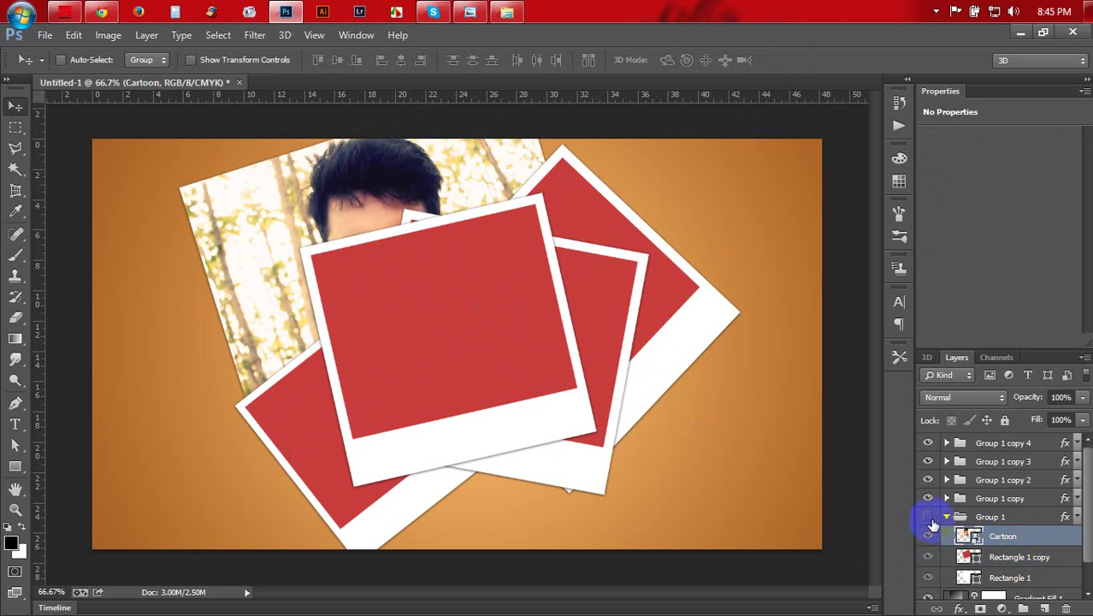
pyautogui.click(930, 529)
pyautogui.click(930, 525)
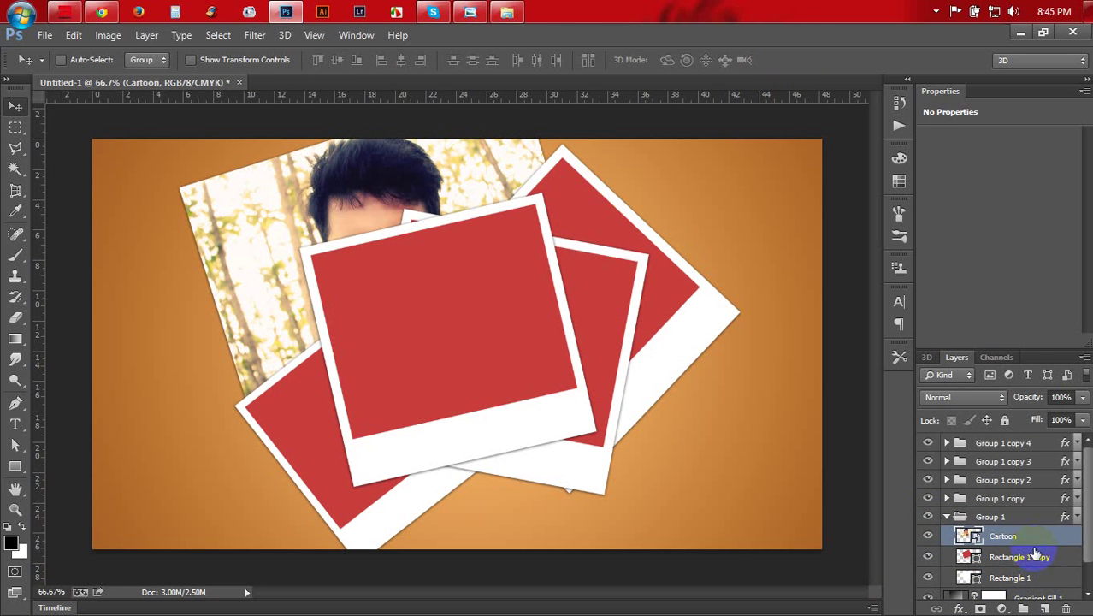
pyautogui.rightClick(1035, 542)
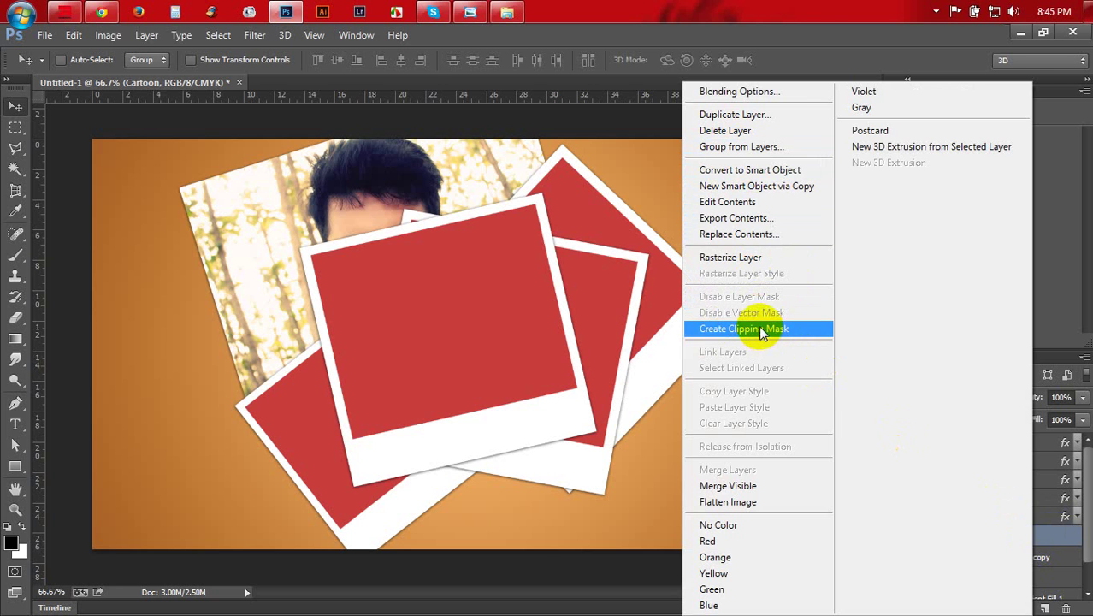
pyautogui.click(733, 332)
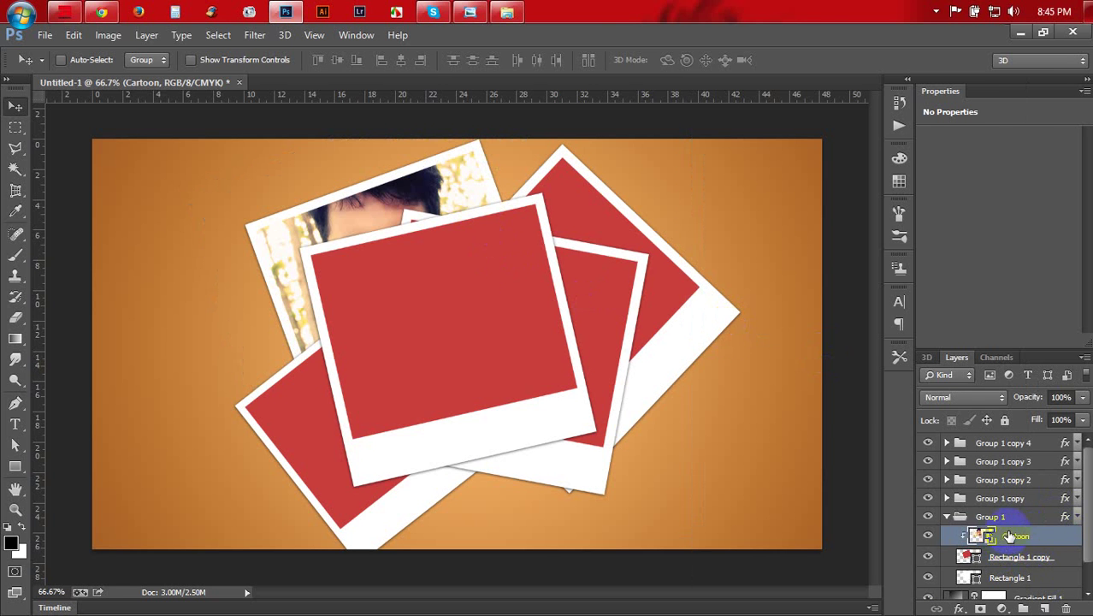
pyautogui.moveTo(438, 214); pyautogui.dragTo(444, 236)
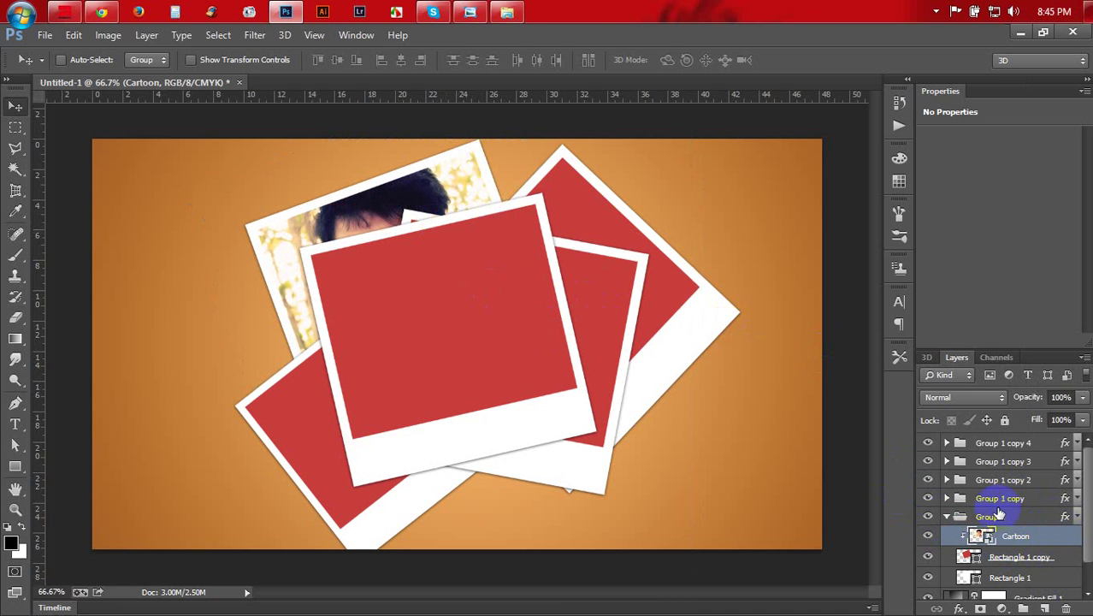
# Target Group 1 copy's Rectangle 1 copy layer and bring in the Cover (3) image.
pyautogui.click(947, 519)
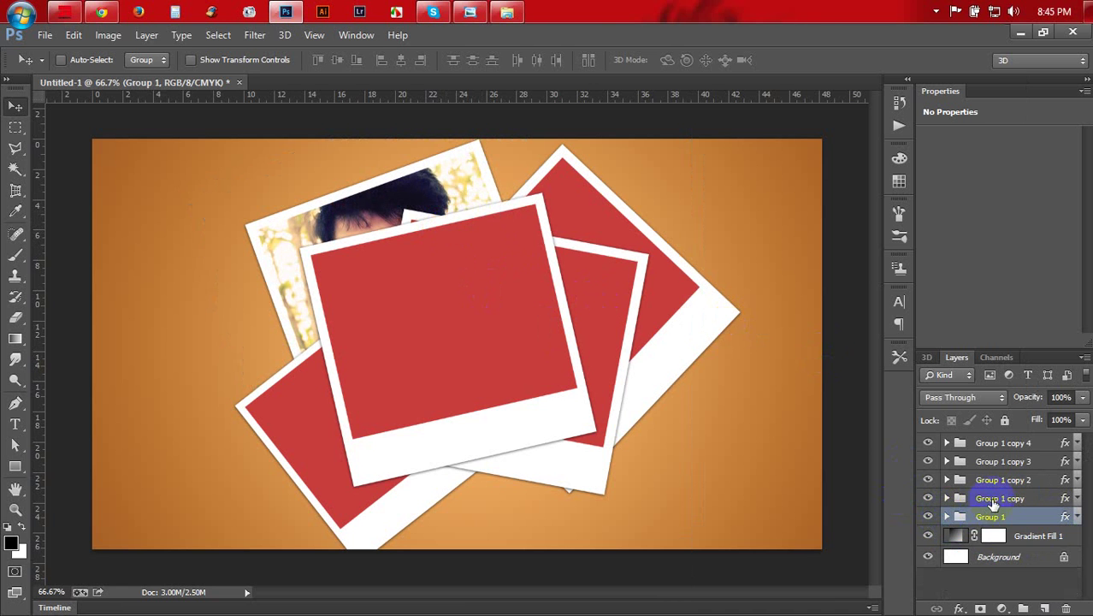
pyautogui.click(991, 505)
pyautogui.click(948, 499)
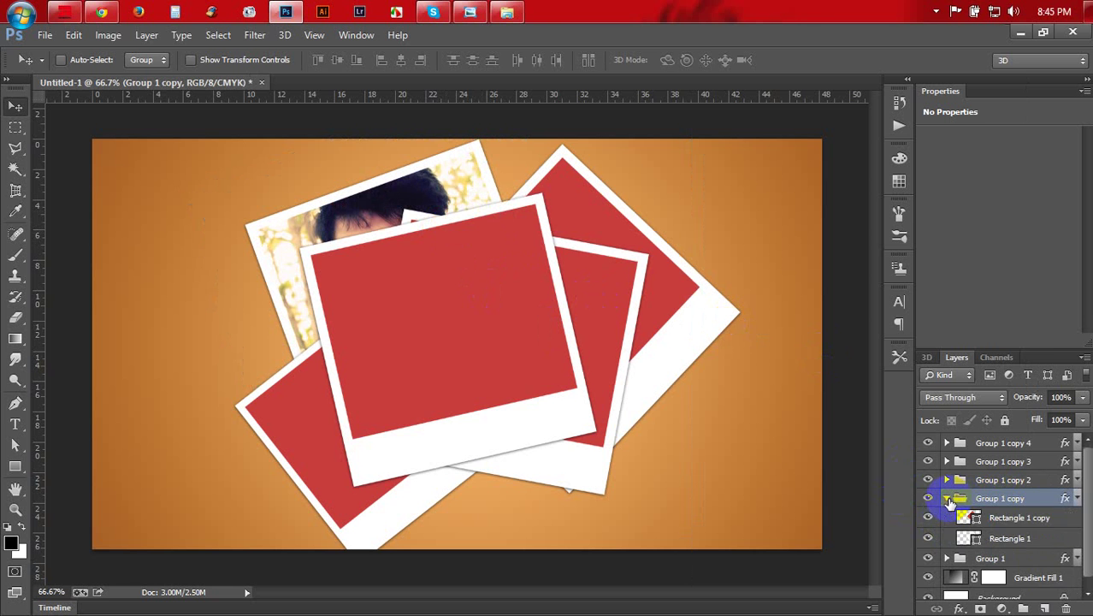
pyautogui.click(1018, 517)
pyautogui.click(506, 11)
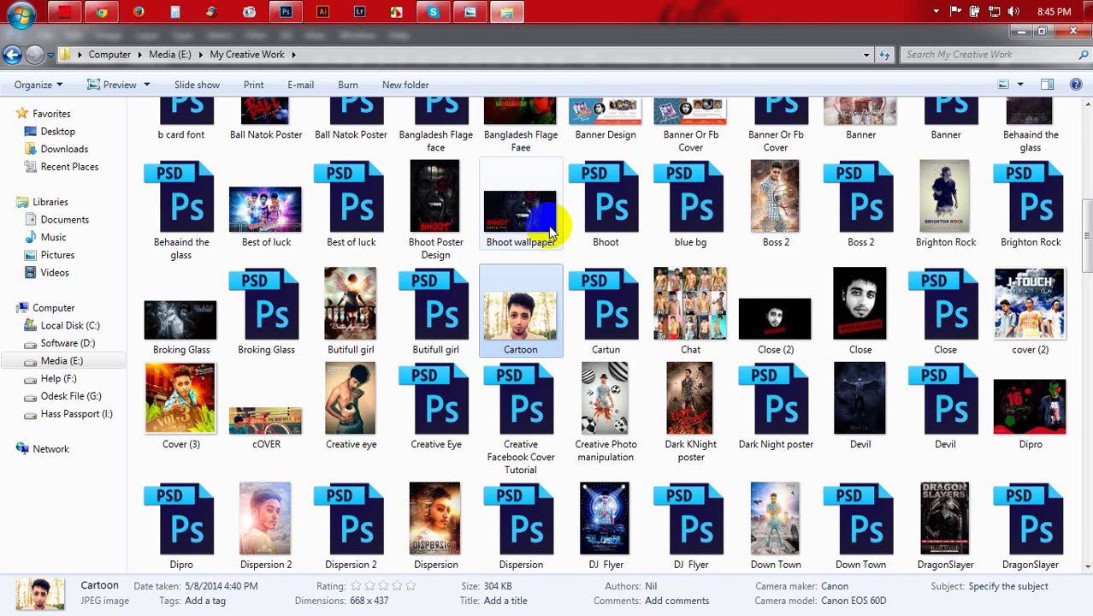
pyautogui.click(188, 398)
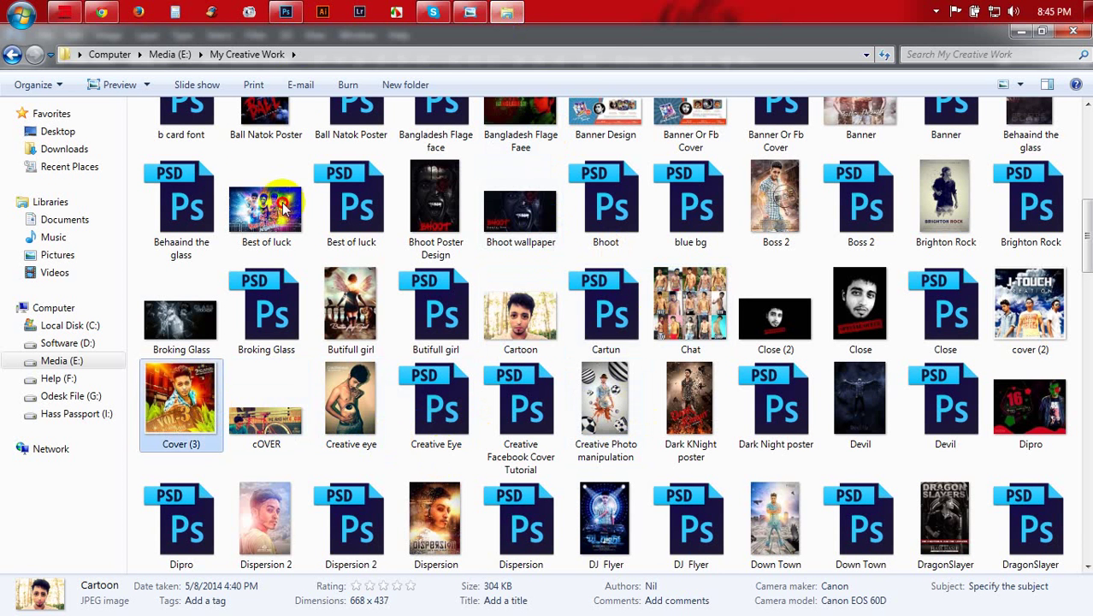
pyautogui.scroll(1, 287, 208)
pyautogui.click(286, 11)
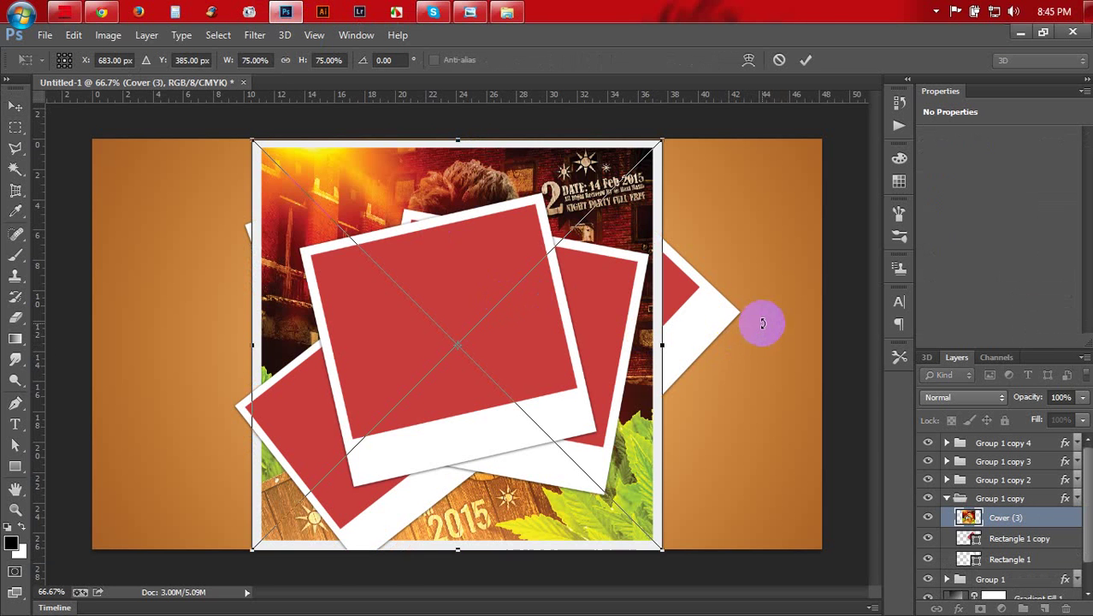
# Move the Cover (3) poster right and rotate it to match the upper-right frame.
pyautogui.moveTo(762, 322)
pyautogui.mouseDown()
pyautogui.moveTo(758, 94)
pyautogui.moveTo(789, 79)
pyautogui.mouseUp()
pyautogui.click(805, 61)
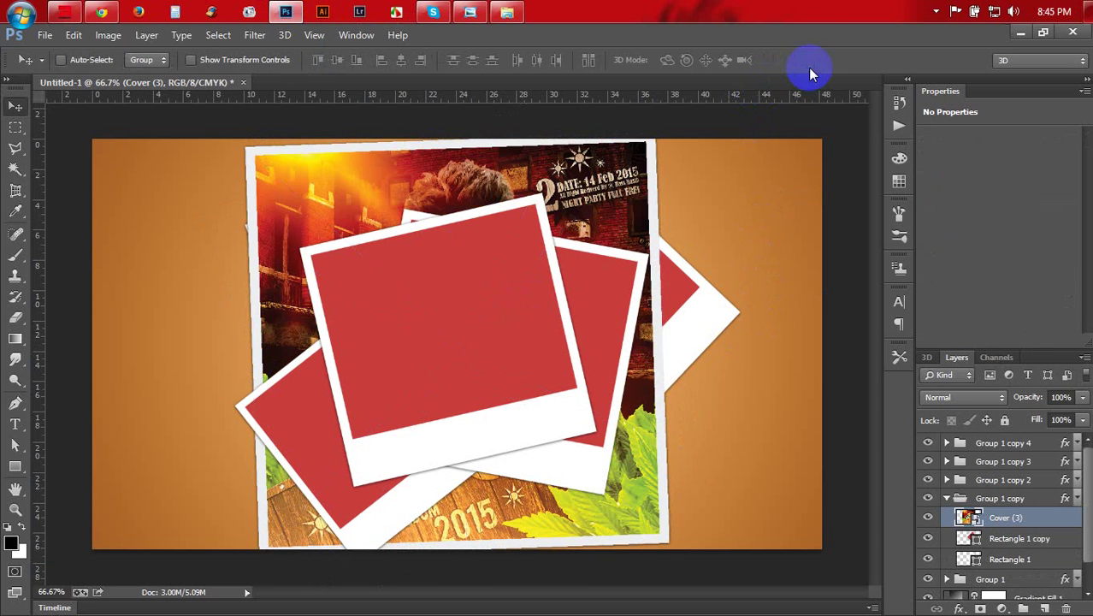
pyautogui.click(923, 518)
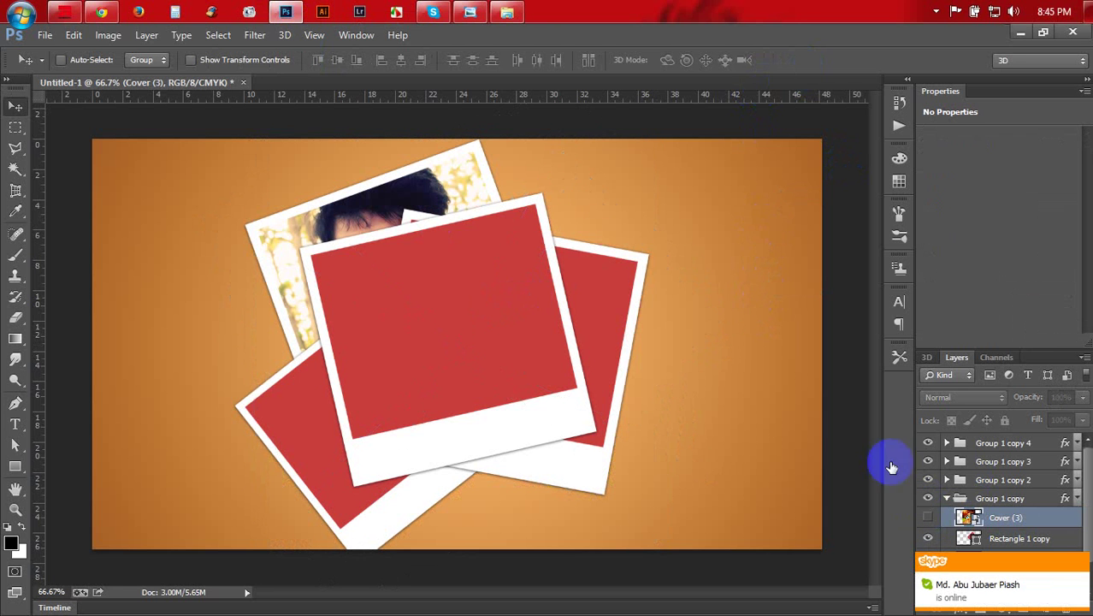
pyautogui.click(928, 517)
pyautogui.moveTo(667, 390)
pyautogui.mouseDown()
pyautogui.moveTo(750, 371)
pyautogui.moveTo(818, 232)
pyautogui.mouseUp()
pyautogui.hotkey('ctrl', 't')
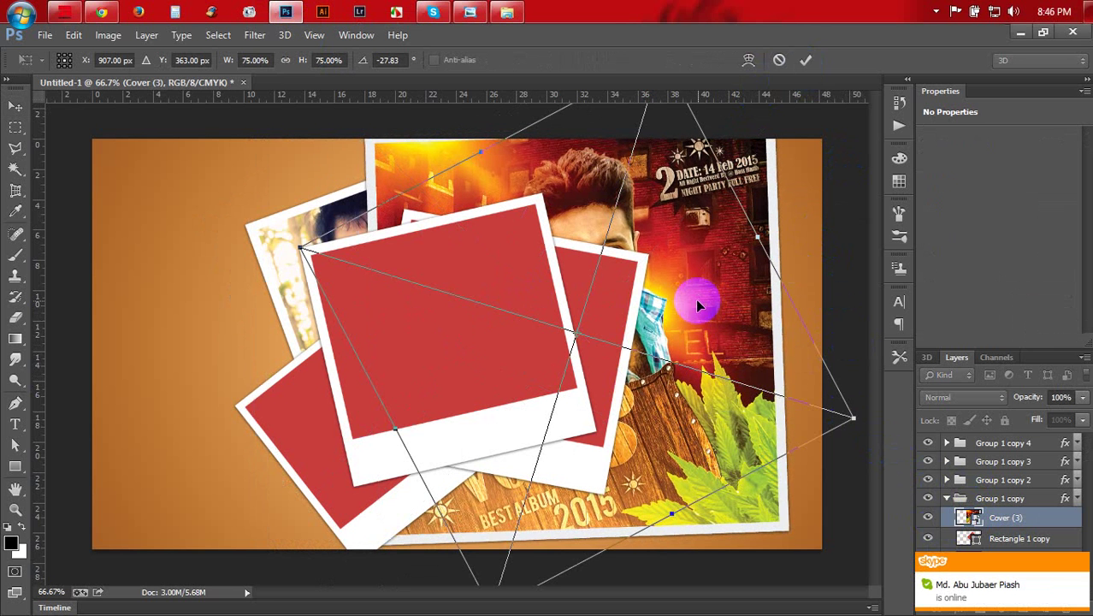
pyautogui.moveTo(769, 292); pyautogui.dragTo(772, 292)
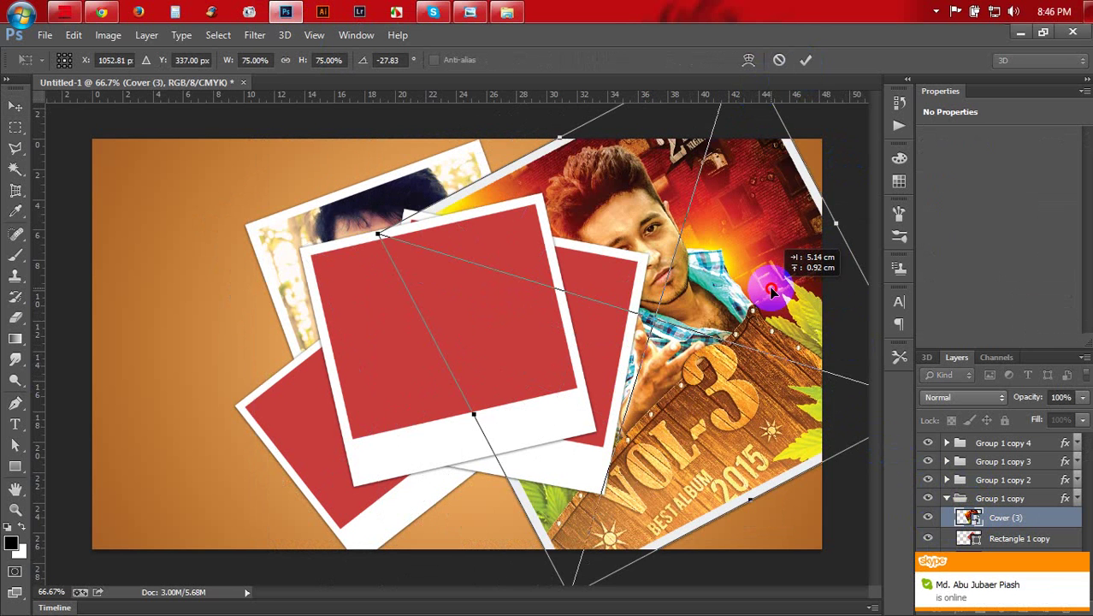
pyautogui.press('Return')
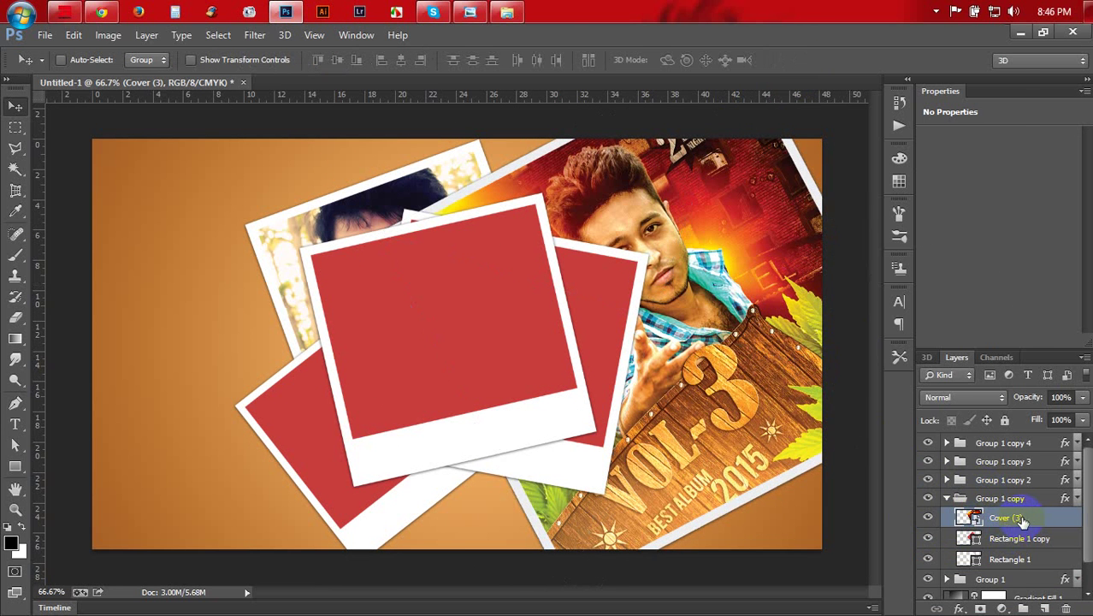
# Clip the Cover (3) poster inside its frame and reposition it.
pyautogui.rightClick(1021, 519)
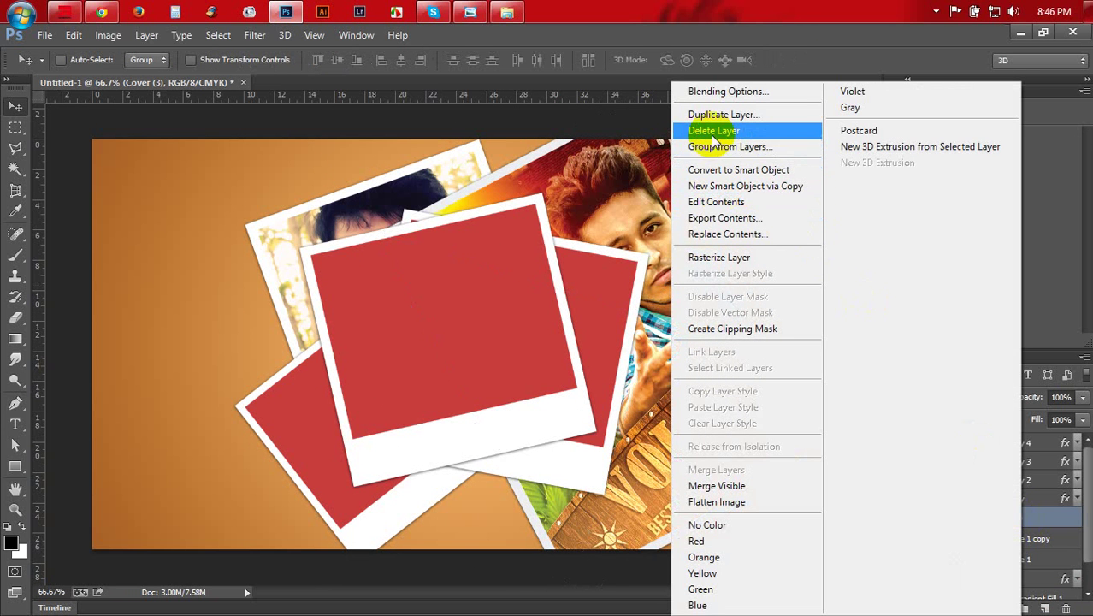
pyautogui.click(737, 329)
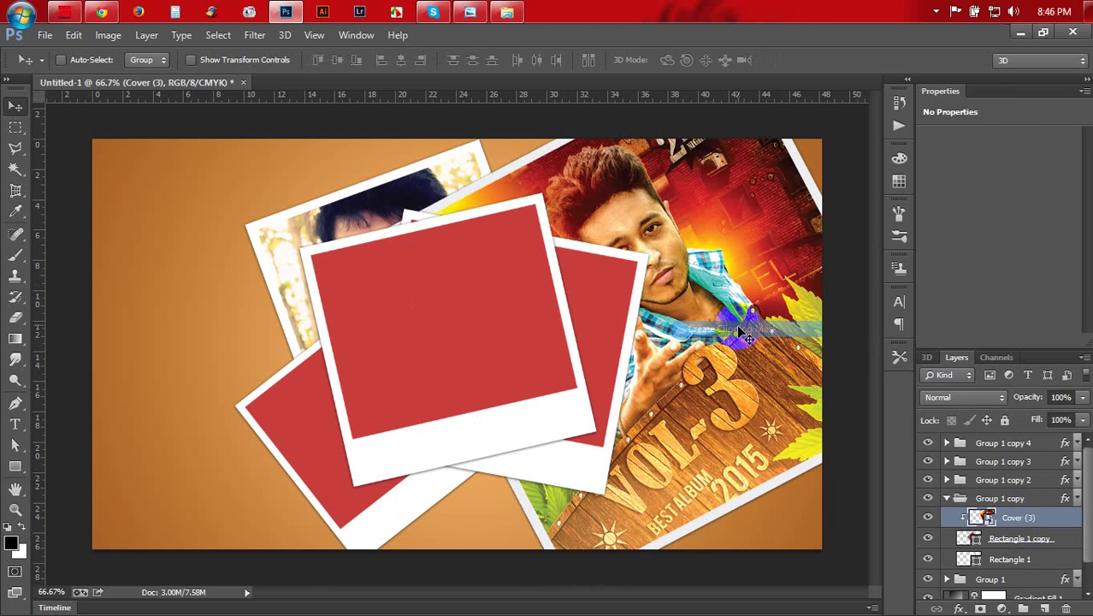
pyautogui.moveTo(648, 297); pyautogui.dragTo(618, 311)
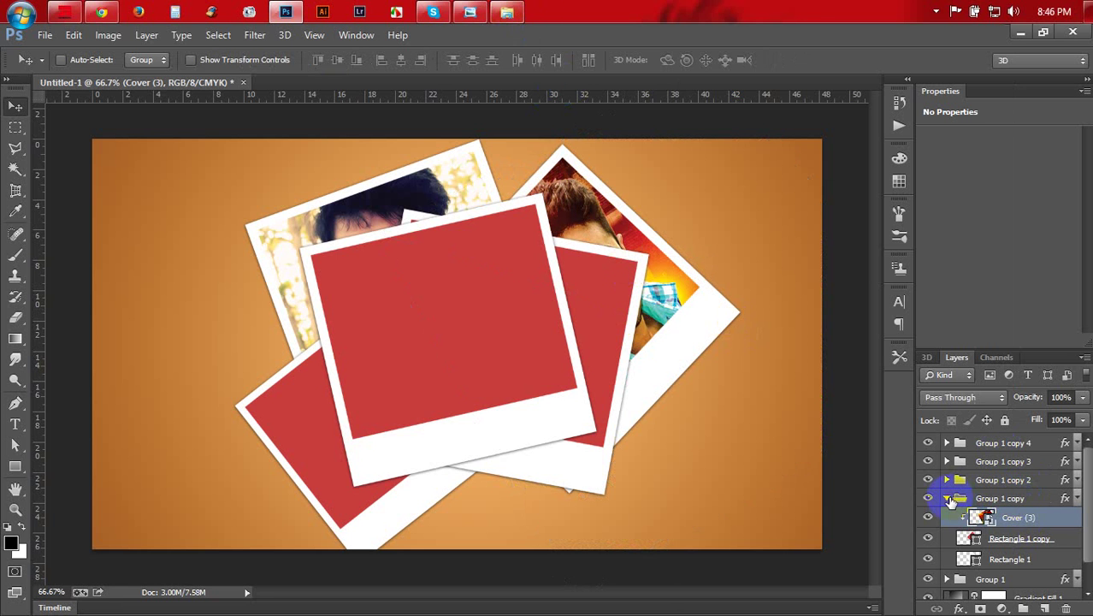
# Expand Group 1 copy 2 and select its Rectangle 1 copy frame layer.
pyautogui.click(947, 499)
pyautogui.click(959, 479)
pyautogui.click(947, 479)
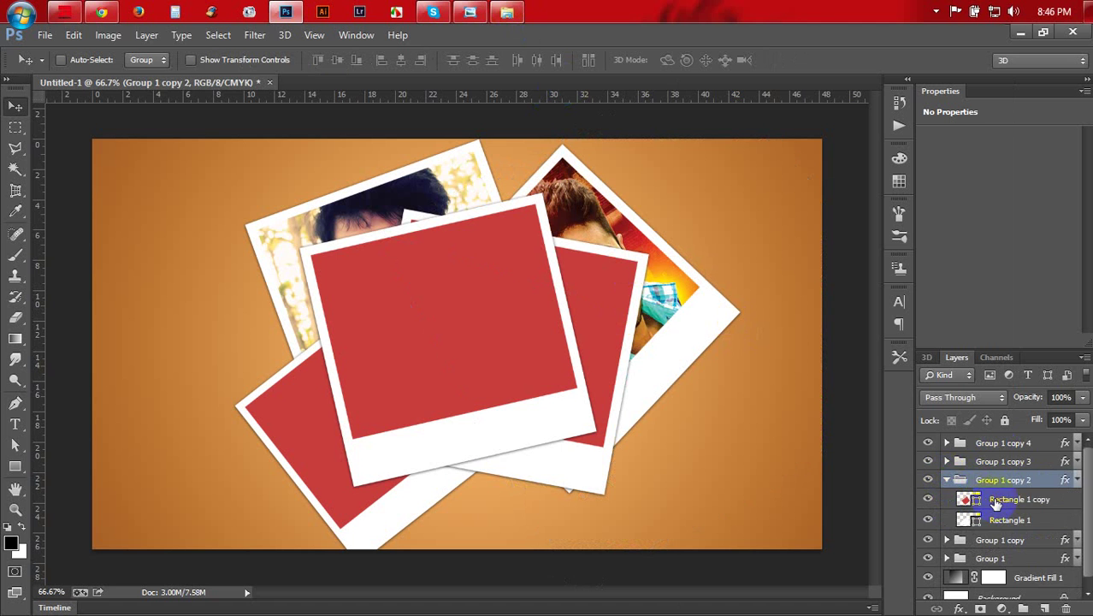
pyautogui.click(1000, 502)
# Drag the eiffel-tower-me and rubel photo from My Creative Work into the Photoshop document.
pyautogui.click(506, 11)
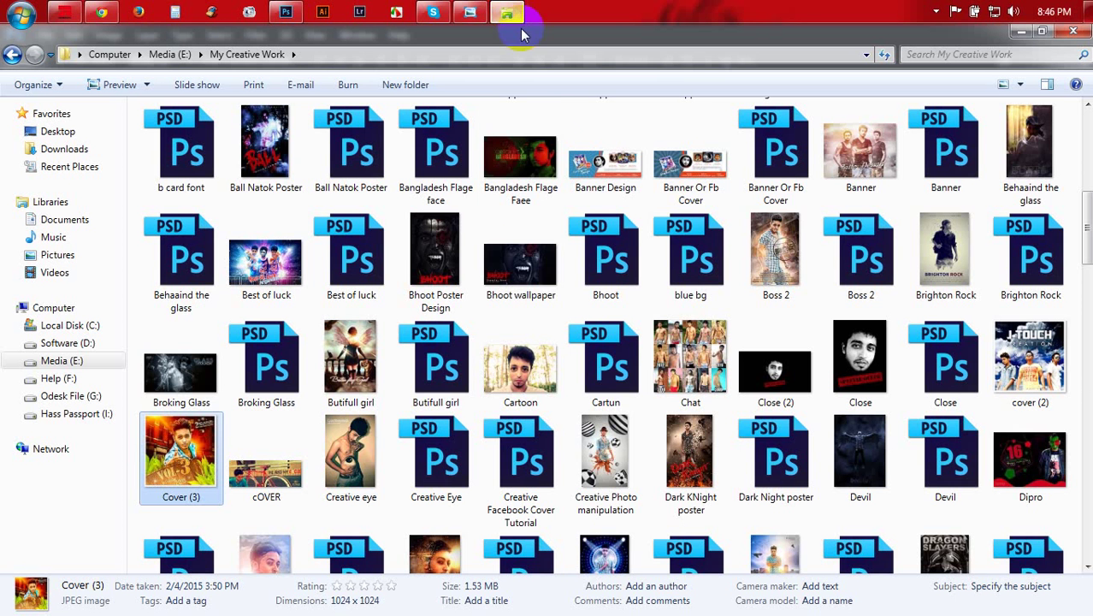
pyautogui.scroll(-3, 545, 370)
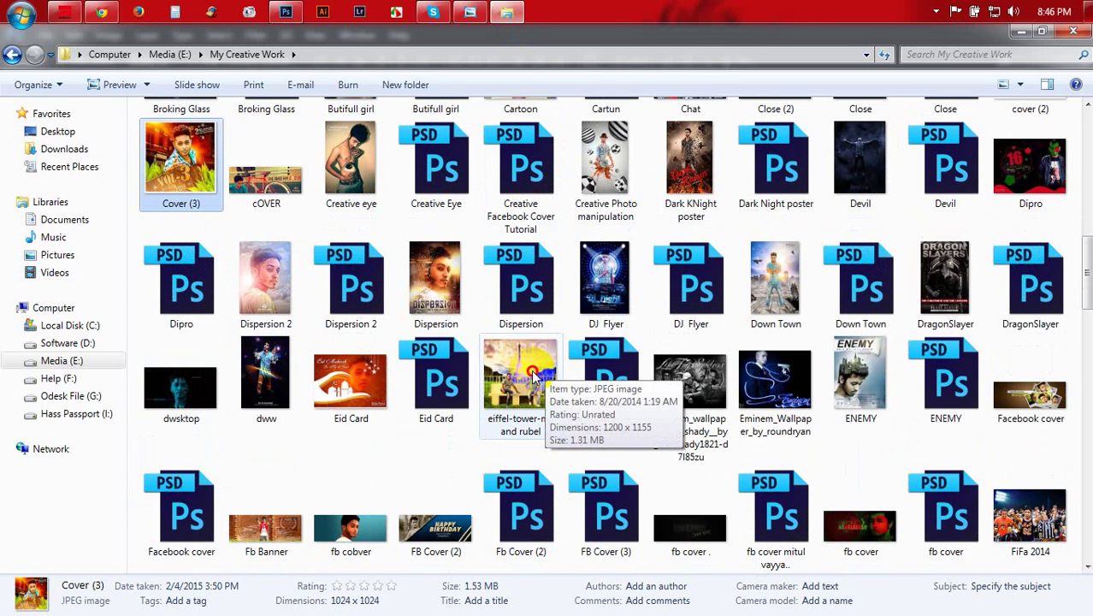
pyautogui.moveTo(532, 373)
pyautogui.mouseDown()
pyautogui.moveTo(306, 11)
pyautogui.moveTo(465, 290)
pyautogui.mouseUp()
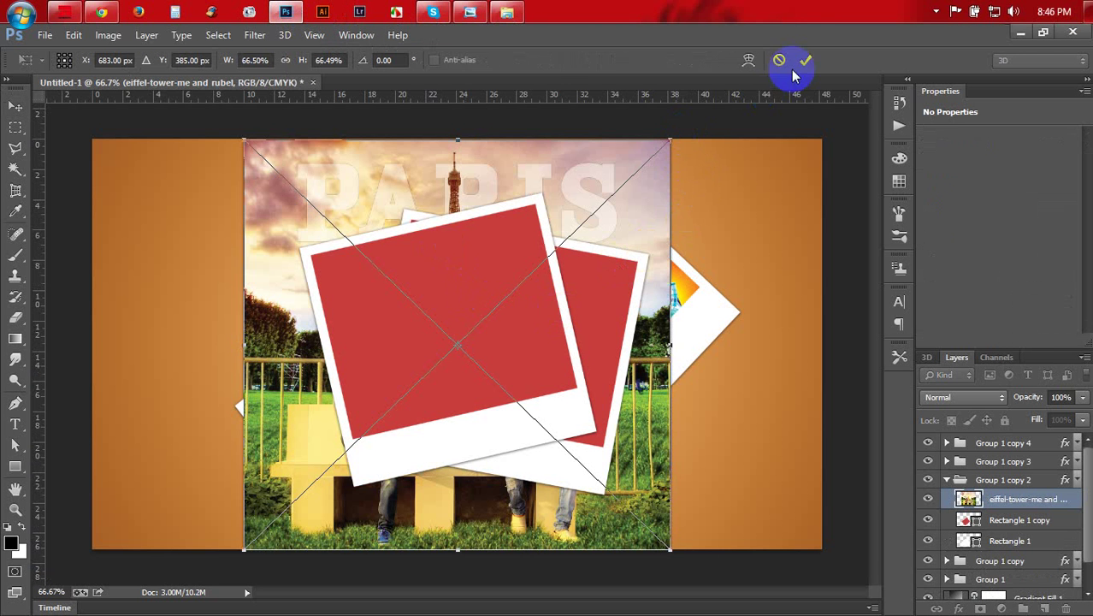
# Commit the Eiffel photo placement and shift the bottom-left Group 1 copy 2 polaroid left.
pyautogui.click(805, 59)
pyautogui.click(927, 498)
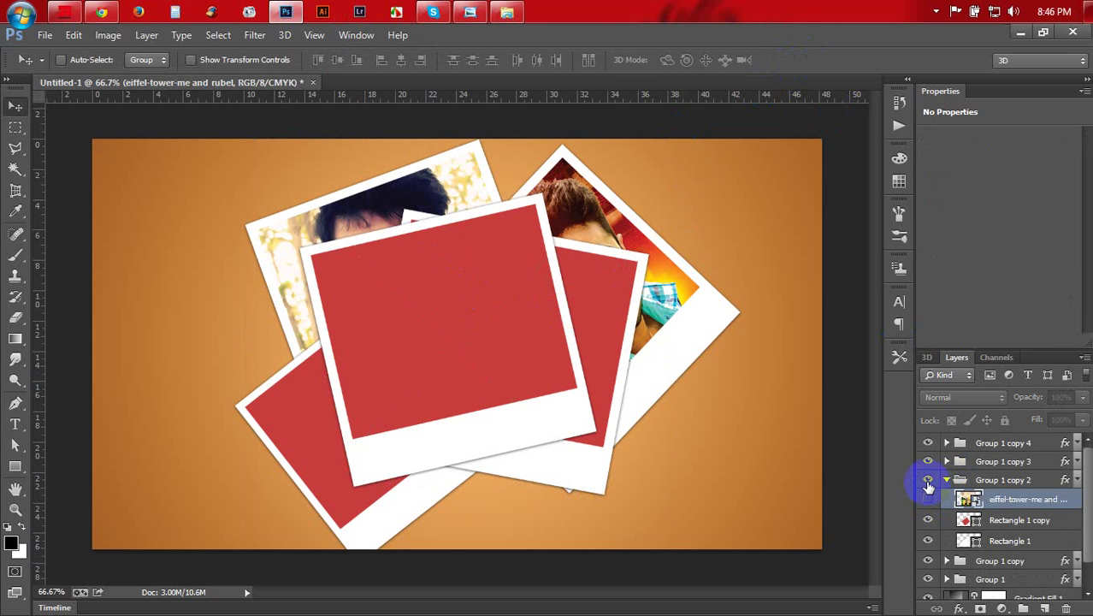
pyautogui.click(928, 498)
pyautogui.click(928, 499)
pyautogui.click(966, 479)
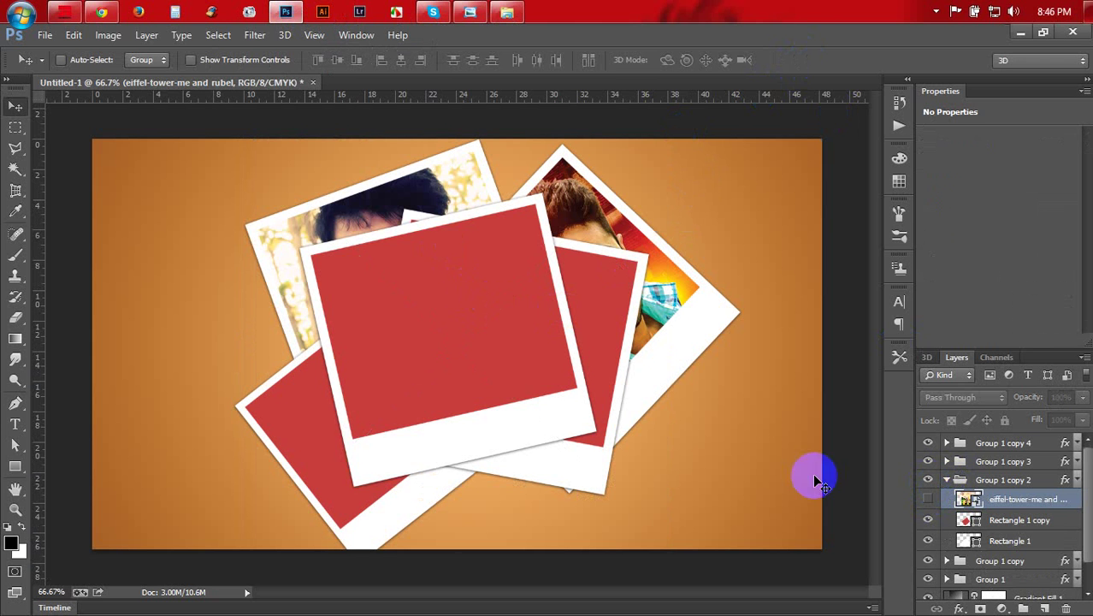
pyautogui.moveTo(363, 458); pyautogui.dragTo(325, 460)
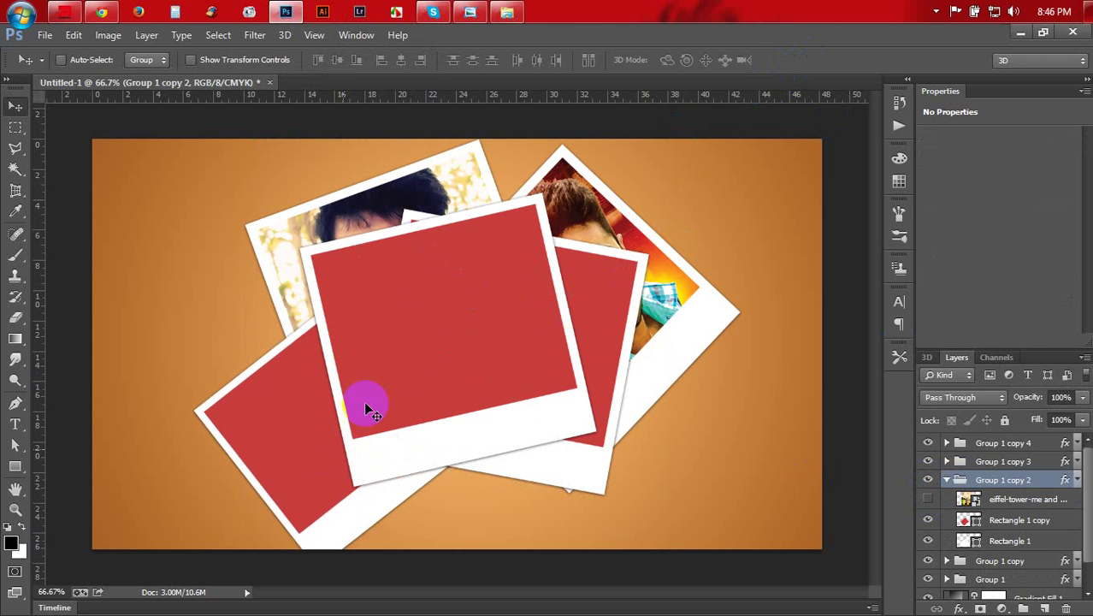
# Clip the Eiffel photo inside the bottom-left polaroid frame and reposition it.
pyautogui.click(928, 498)
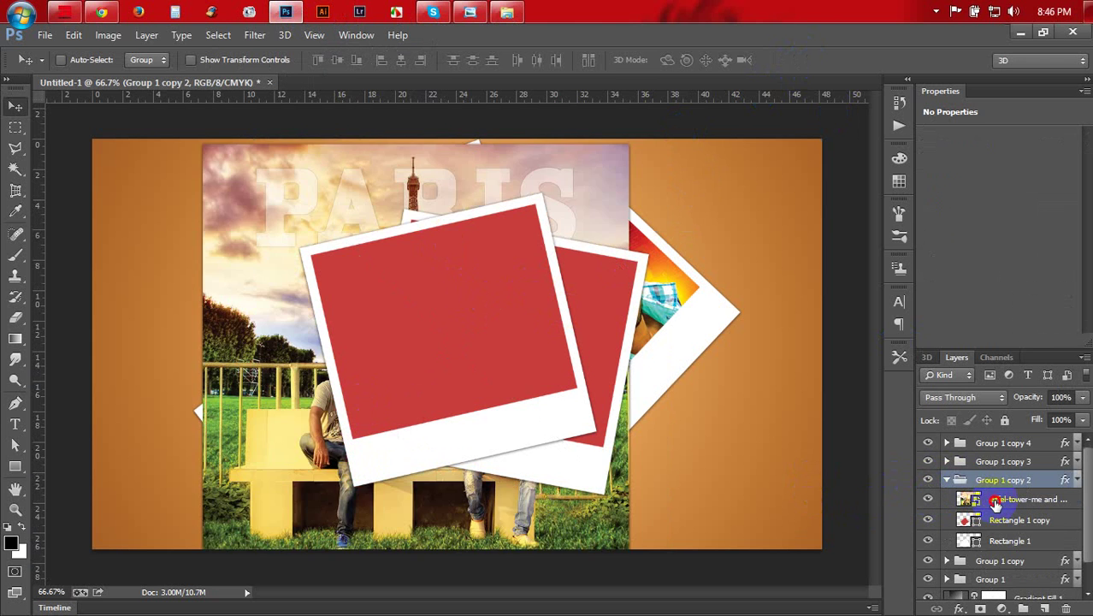
pyautogui.click(994, 499)
pyautogui.rightClick(996, 500)
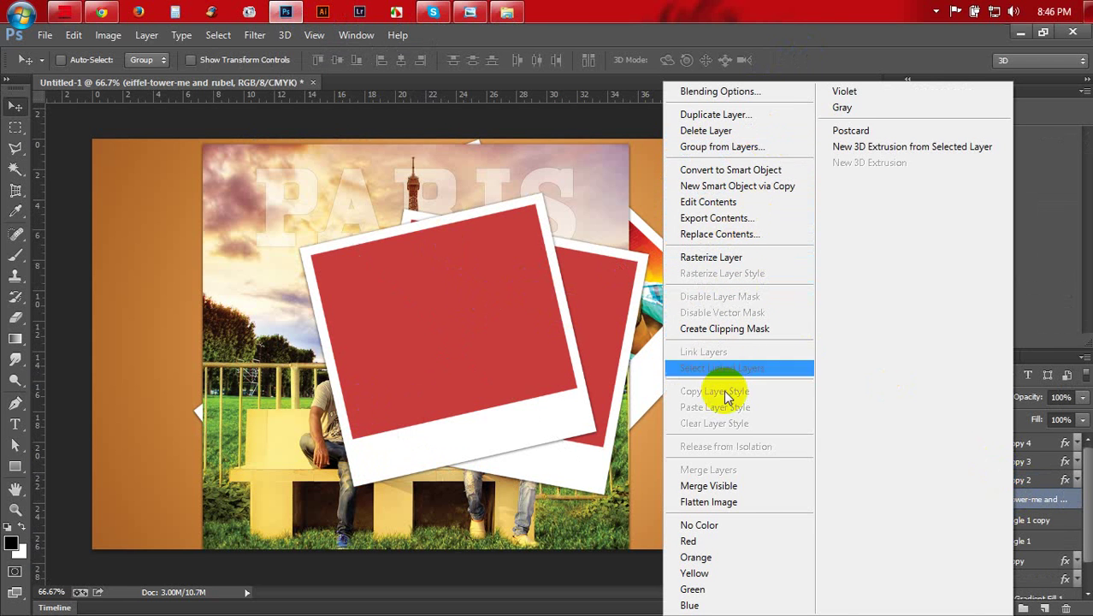
pyautogui.click(710, 329)
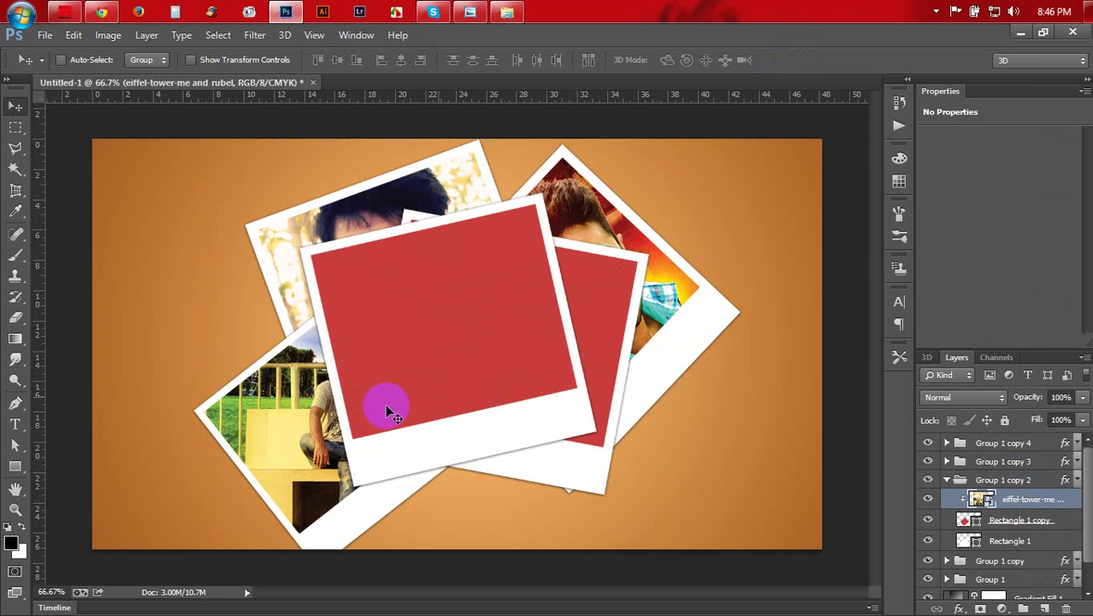
pyautogui.moveTo(296, 448); pyautogui.dragTo(285, 459)
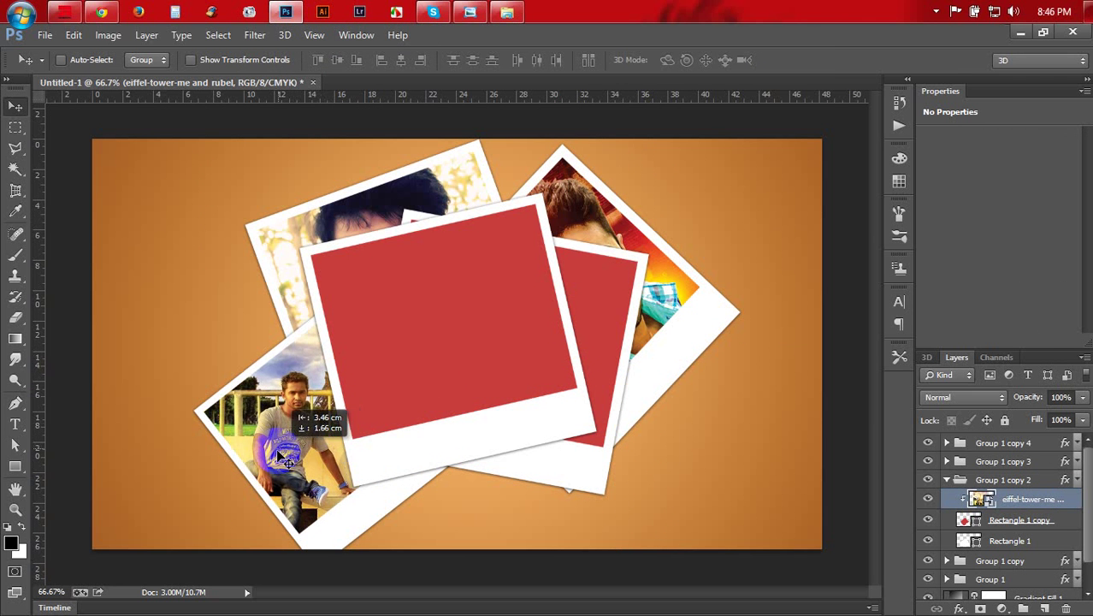
# Scale the Eiffel photo to about 40% and rotate it -28.46° to fit the frame.
pyautogui.hotkey('ctrl', 't')
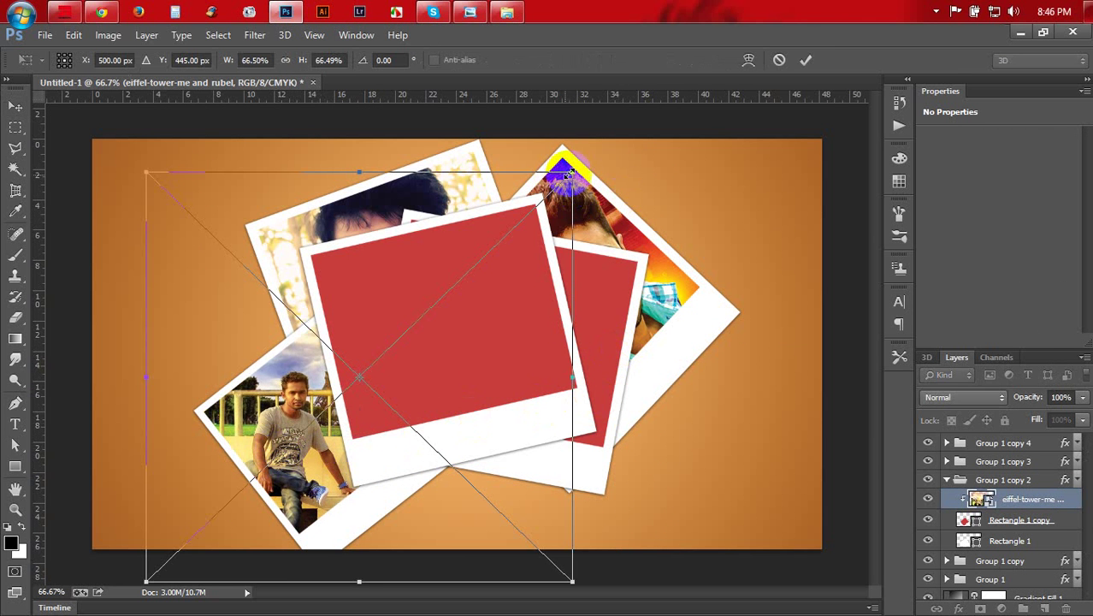
pyautogui.moveTo(456, 272); pyautogui.dragTo(398, 341)
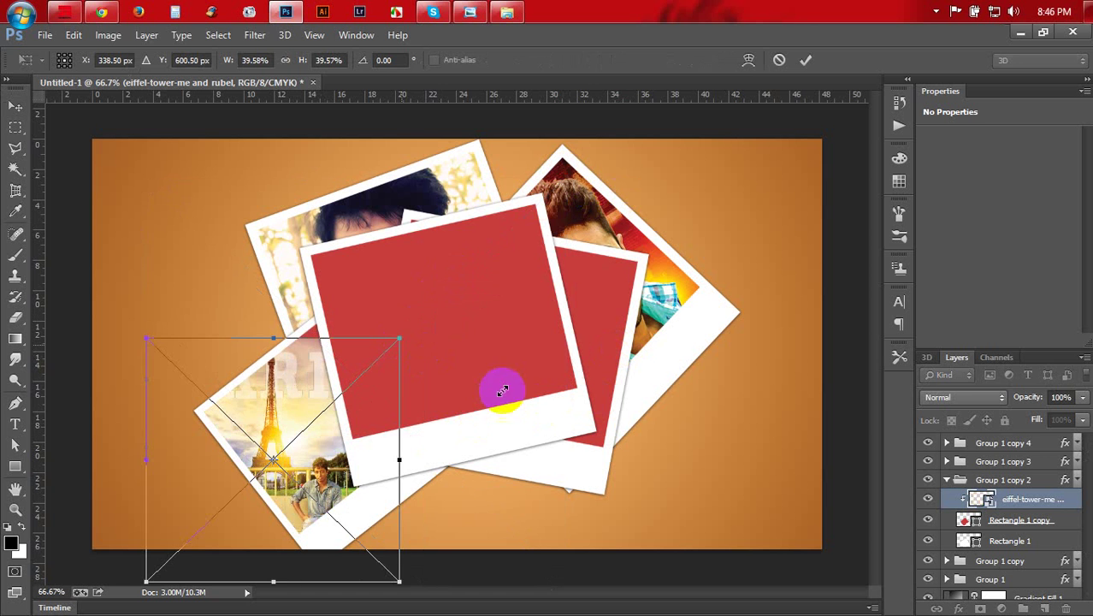
pyautogui.moveTo(490, 333); pyautogui.dragTo(456, 272)
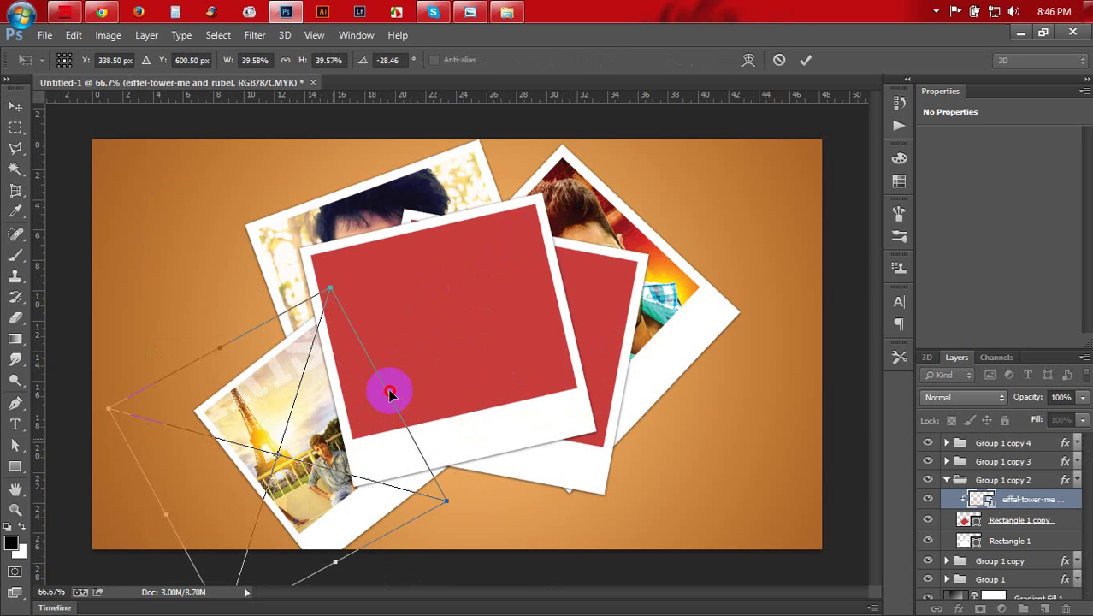
pyautogui.moveTo(384, 385); pyautogui.dragTo(363, 407)
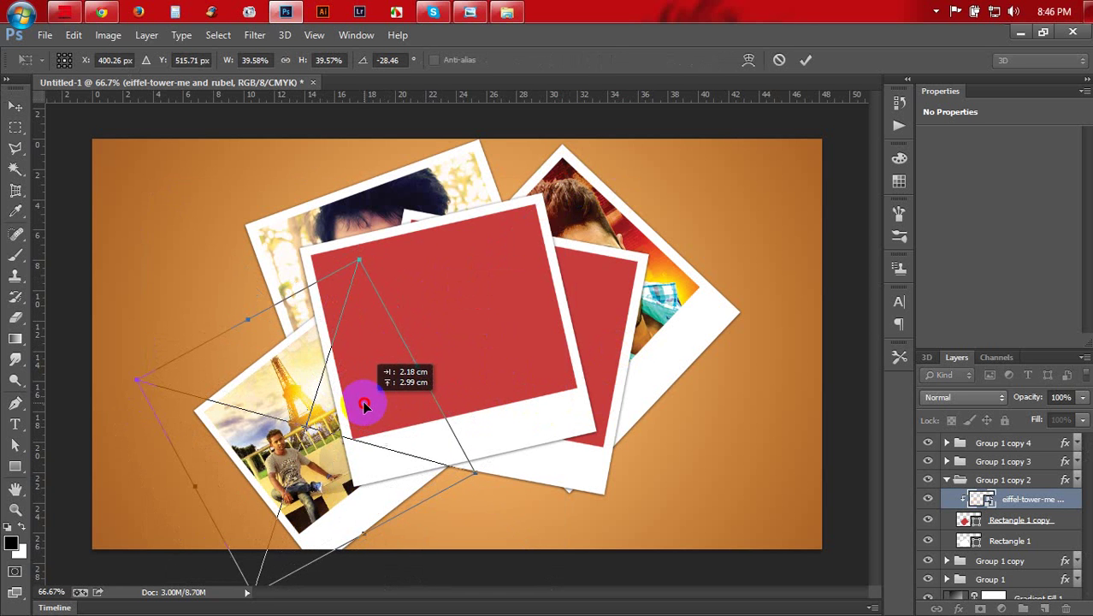
pyautogui.press('Return')
pyautogui.moveTo(355, 396); pyautogui.dragTo(358, 391)
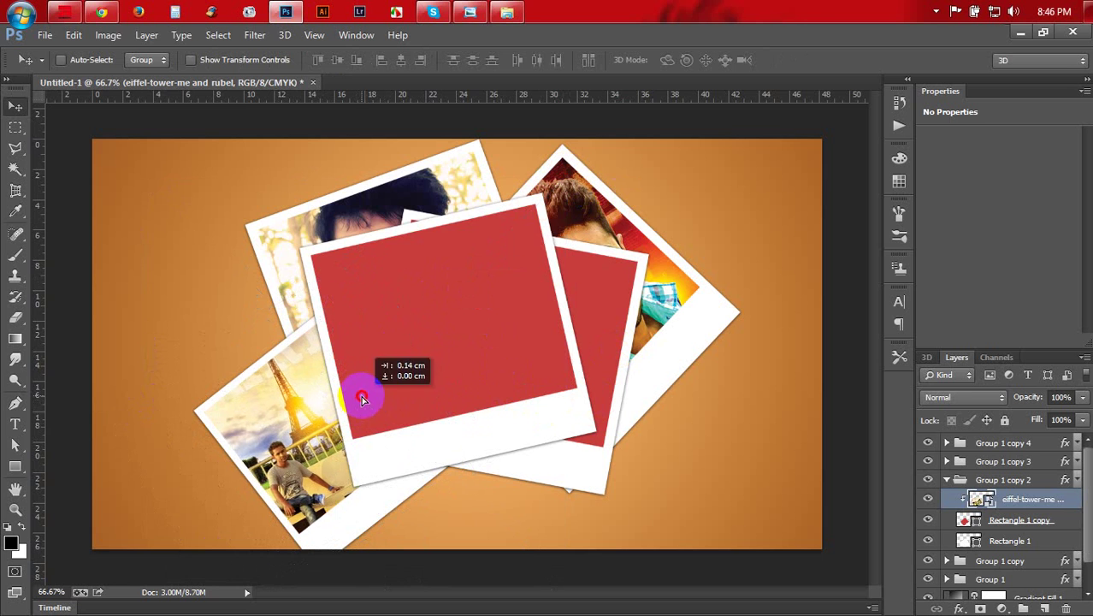
# Drag the hass (2) photo from the source folder toward Photoshop.
pyautogui.click(506, 11)
pyautogui.scroll(-3, 387, 254)
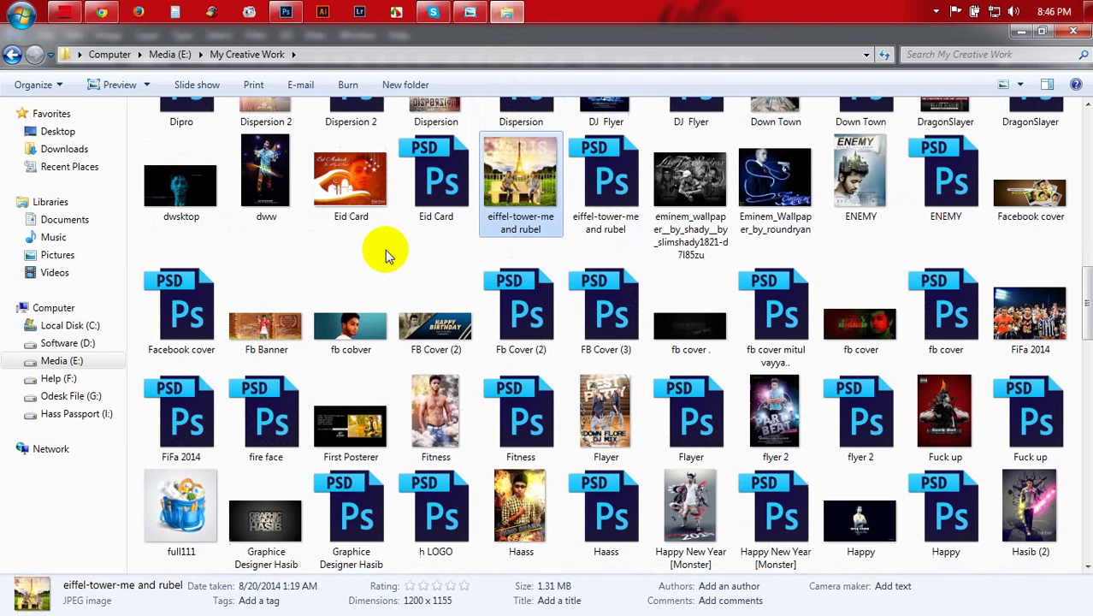
pyautogui.scroll(-3, 386, 253)
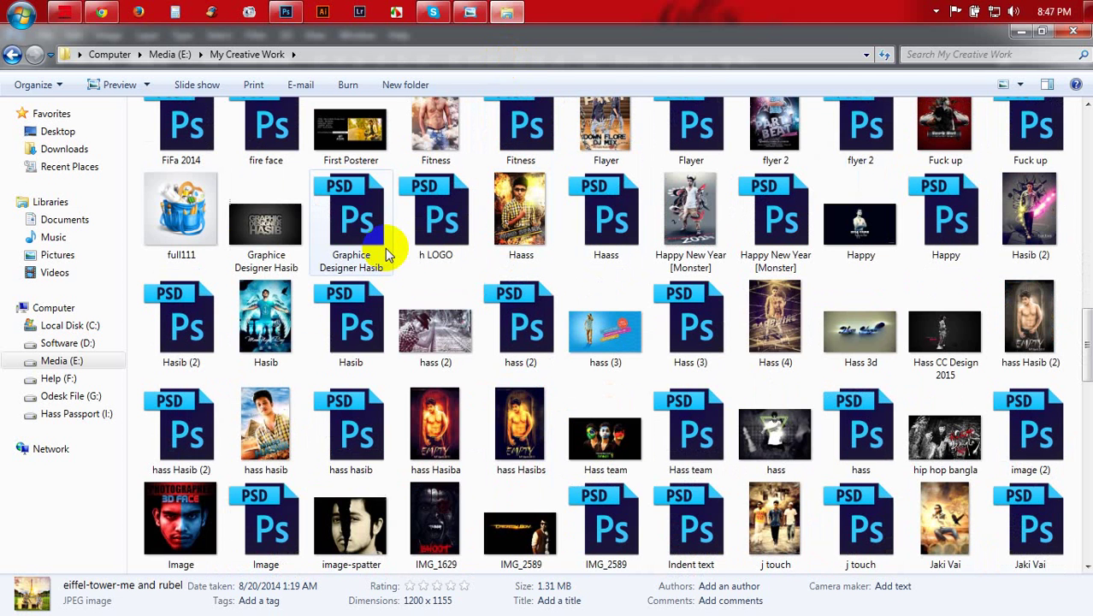
pyautogui.moveTo(415, 300); pyautogui.dragTo(417, 154)
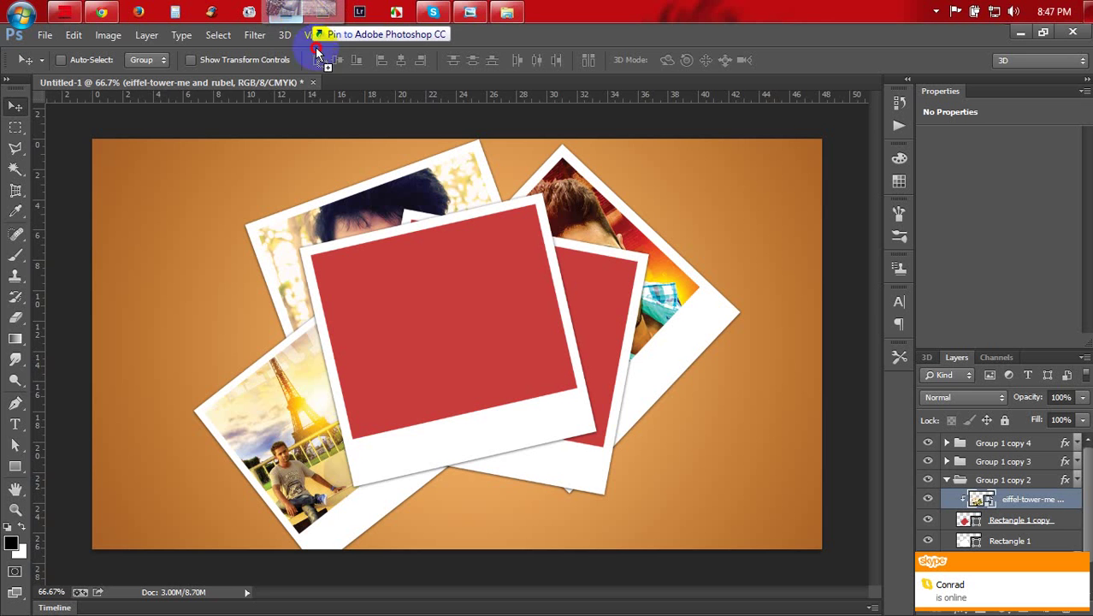
# Place the hass (2) photo and move its layer into Group 1 copy 4.
pyautogui.moveTo(416, 154)
pyautogui.mouseDown()
pyautogui.moveTo(560, 295)
pyautogui.moveTo(795, 366)
pyautogui.mouseUp()
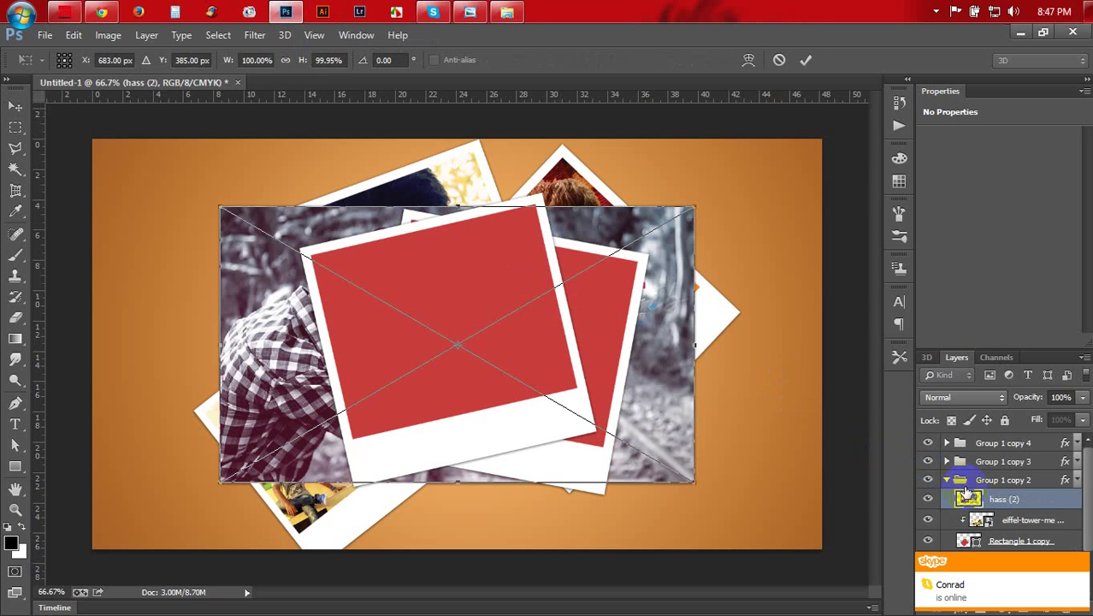
pyautogui.click(805, 61)
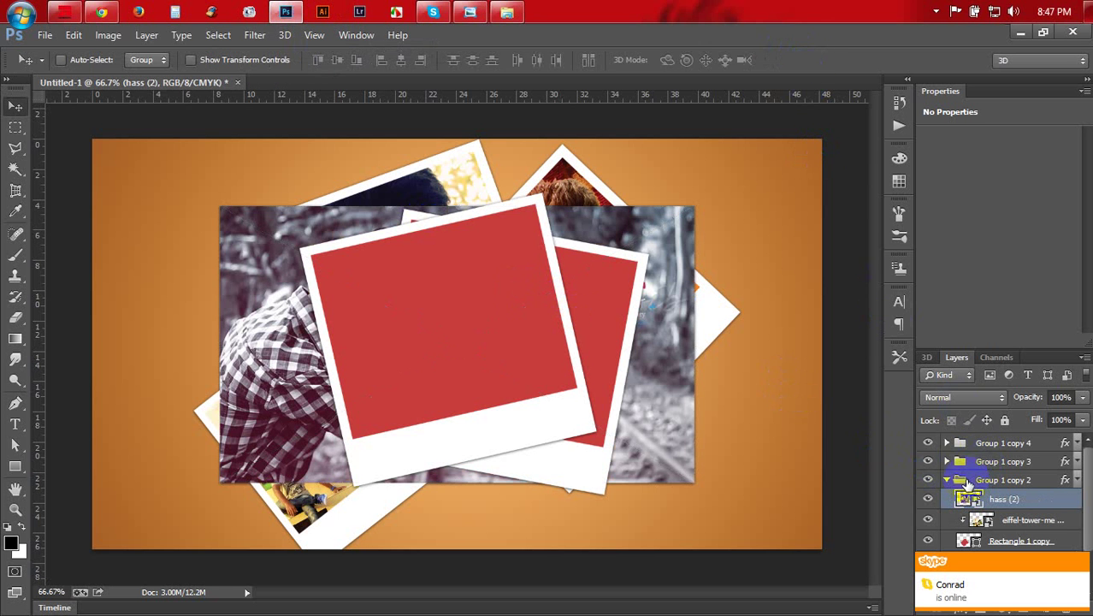
pyautogui.moveTo(985, 506); pyautogui.dragTo(961, 481)
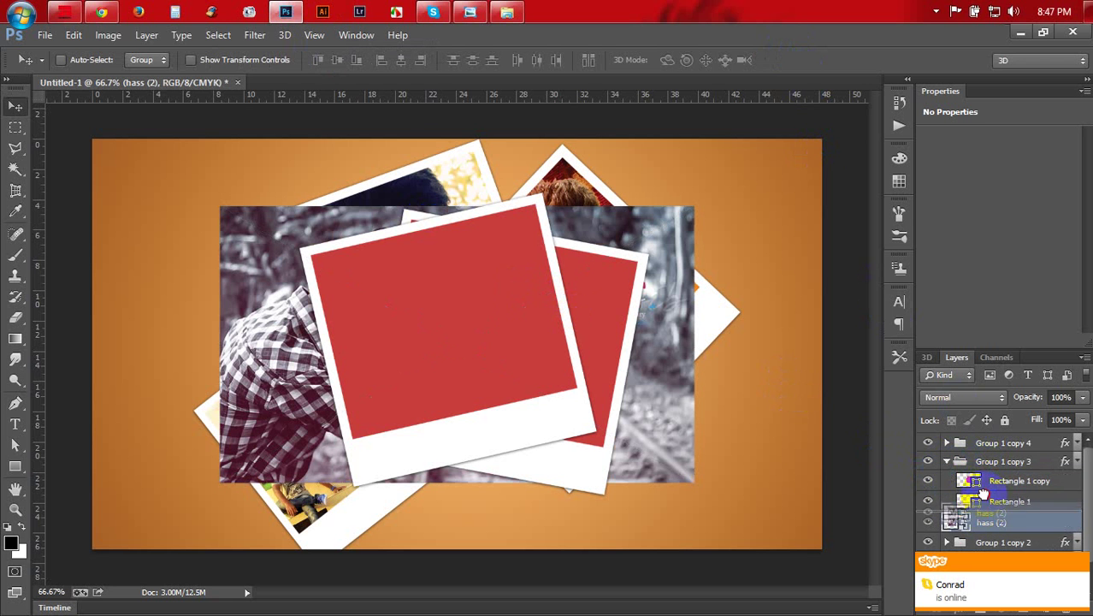
pyautogui.moveTo(979, 513); pyautogui.dragTo(984, 472)
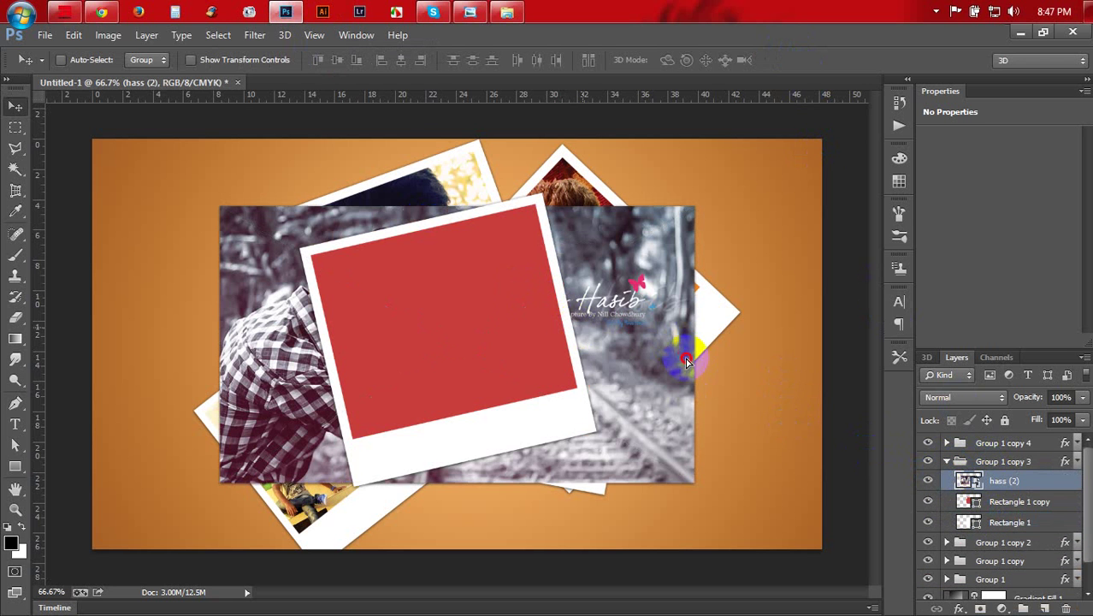
pyautogui.moveTo(687, 361); pyautogui.dragTo(813, 372)
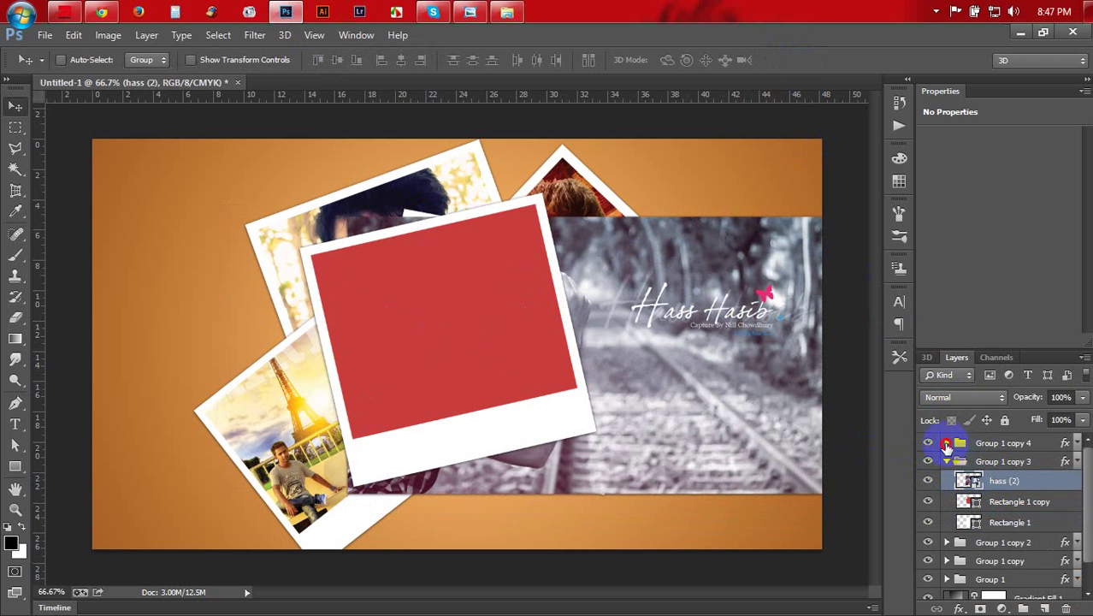
pyautogui.click(946, 443)
pyautogui.moveTo(986, 520); pyautogui.dragTo(975, 462)
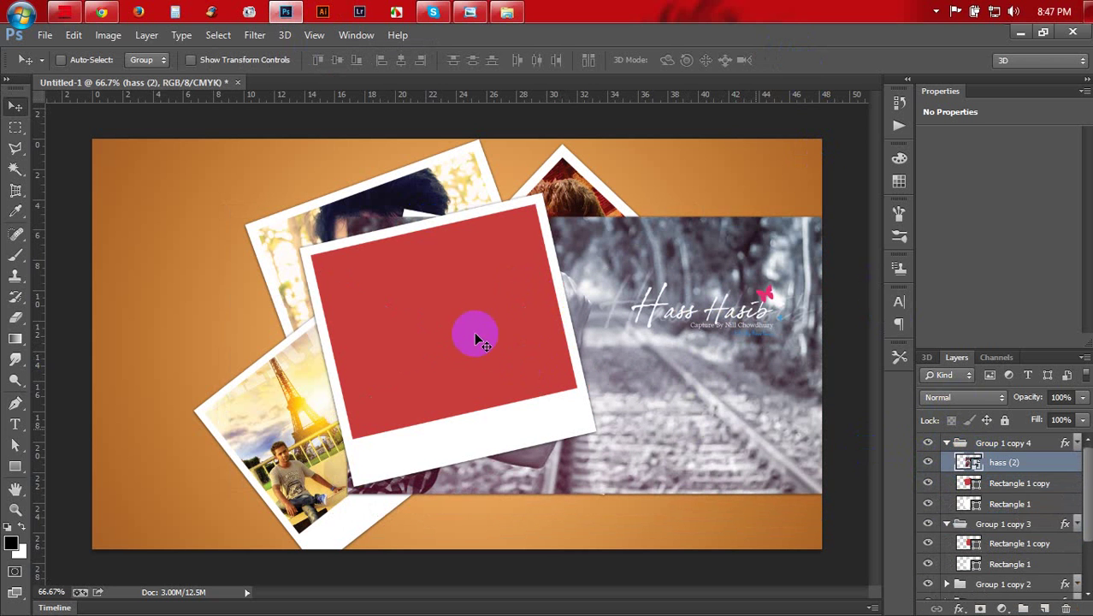
pyautogui.moveTo(547, 312); pyautogui.dragTo(469, 279)
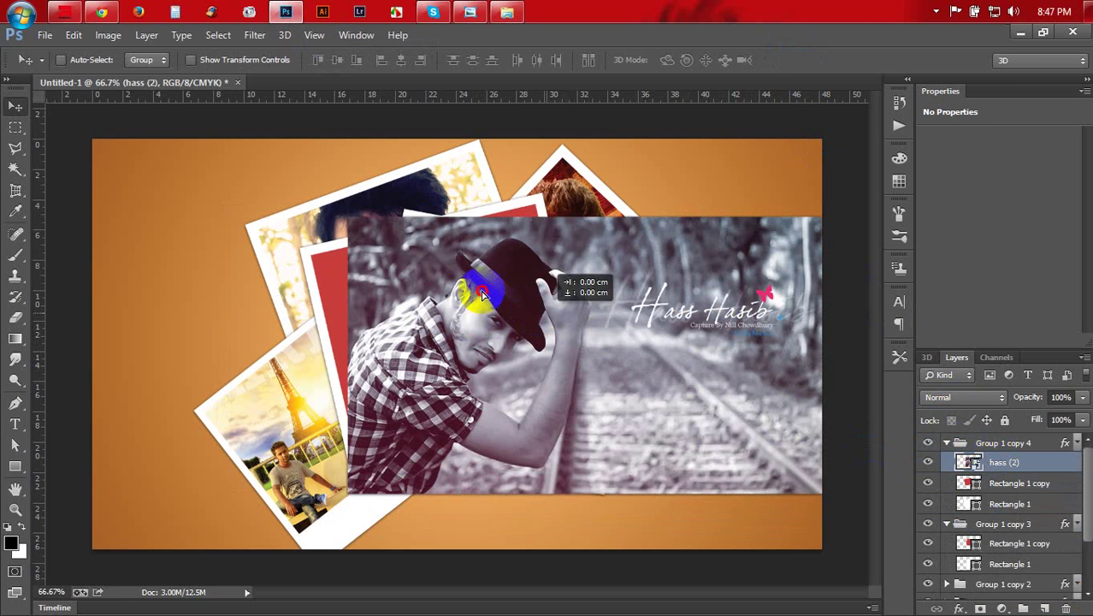
# Clip hass (2) inside the front polaroid frame and reposition it.
pyautogui.rightClick(1012, 463)
pyautogui.click(723, 258)
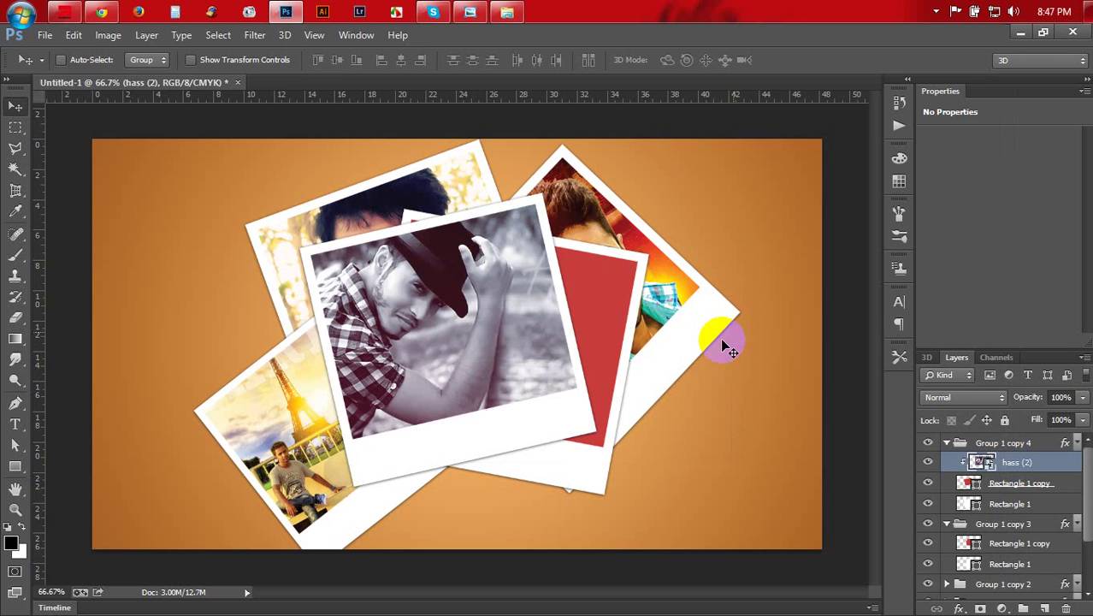
pyautogui.moveTo(524, 322); pyautogui.dragTo(543, 337)
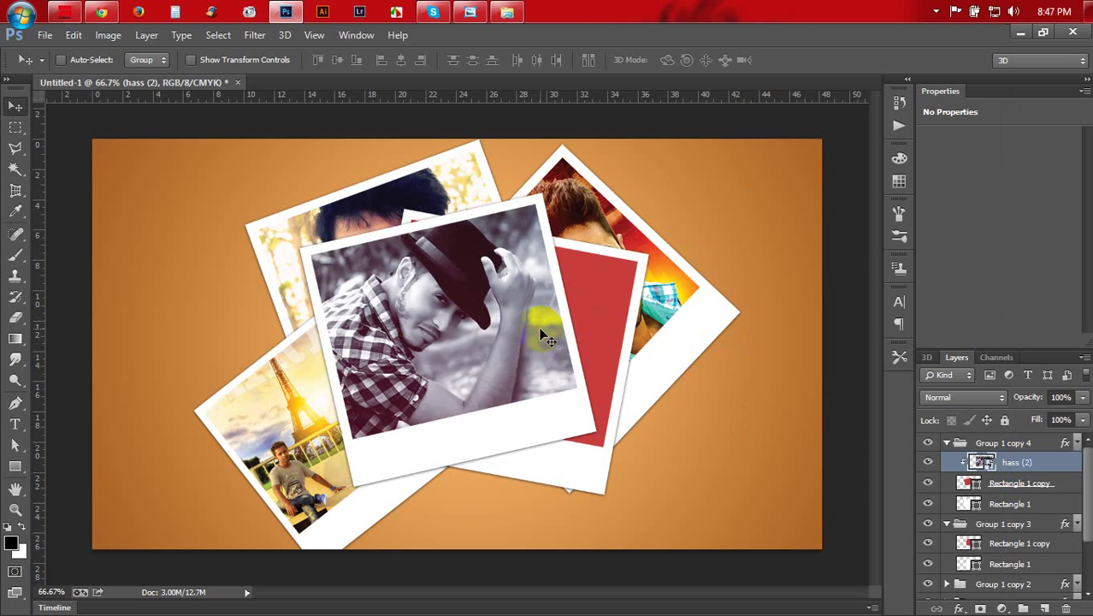
# Shrink the hass (2) photo to roughly 84% or less and tilt it to fit.
pyautogui.hotkey('ctrl', 't')
pyautogui.moveTo(763, 195)
pyautogui.mouseDown()
pyautogui.moveTo(655, 236)
pyautogui.moveTo(660, 248)
pyautogui.mouseUp()
pyautogui.moveTo(722, 312)
pyautogui.mouseDown()
pyautogui.moveTo(560, 301)
pyautogui.moveTo(549, 276)
pyautogui.mouseUp()
pyautogui.press('Return')
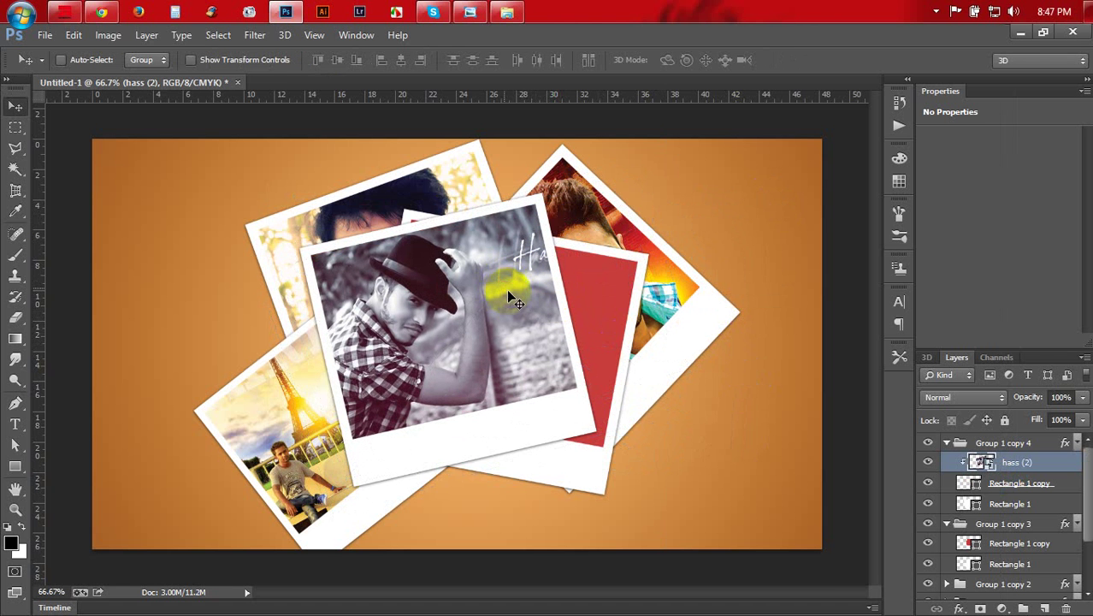
# Target the Rectangle 1 copy frame layer and drag the Movie poster image into Photoshop.
pyautogui.click(947, 444)
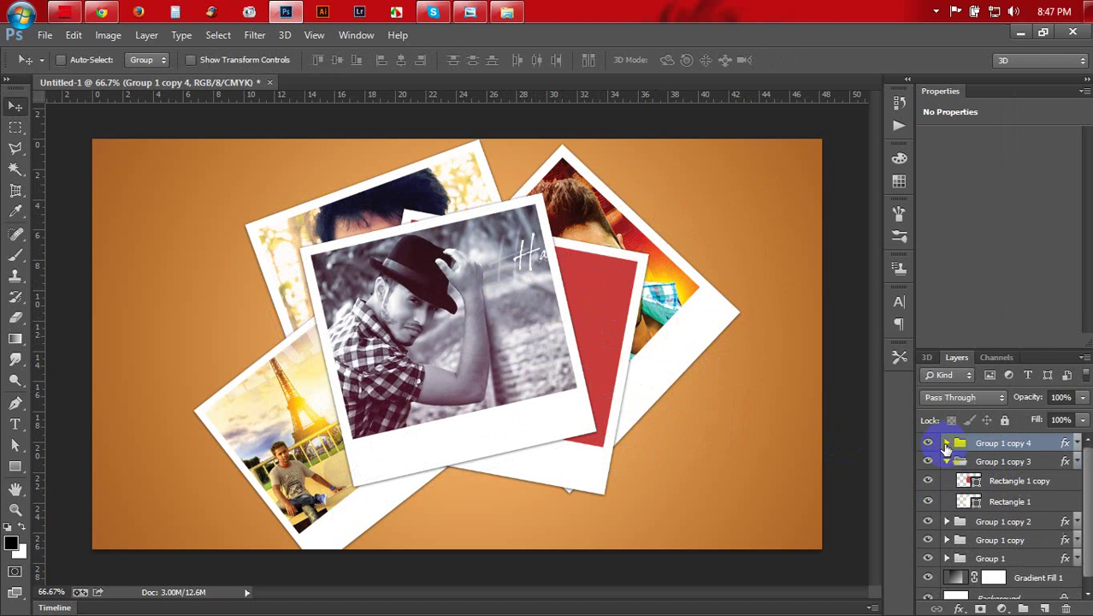
pyautogui.click(1007, 484)
pyautogui.click(506, 12)
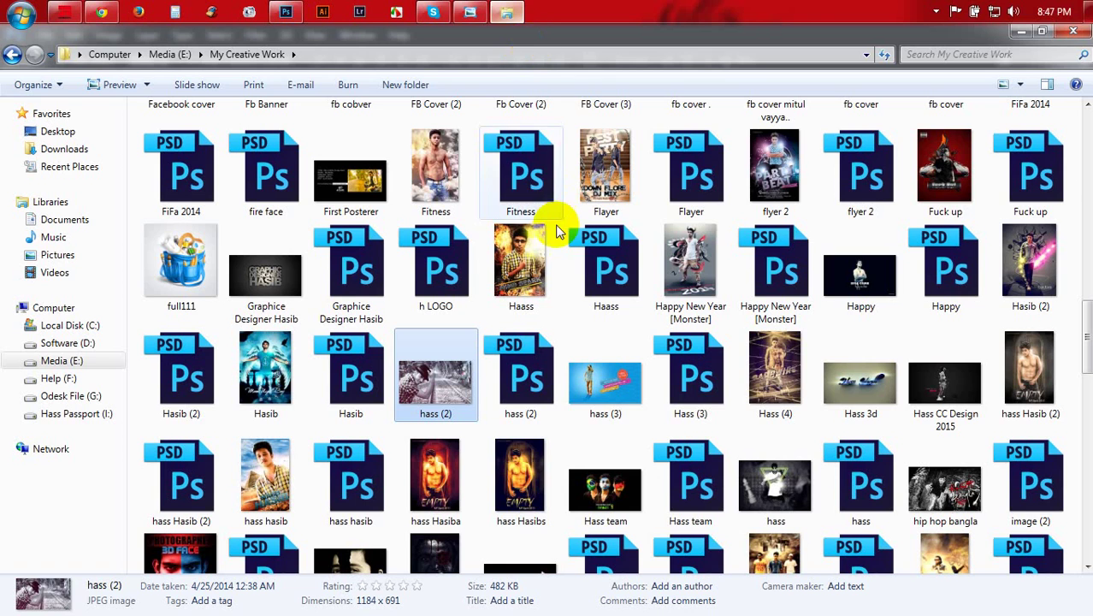
pyautogui.scroll(-3, 521, 261)
pyautogui.scroll(-4, 518, 393)
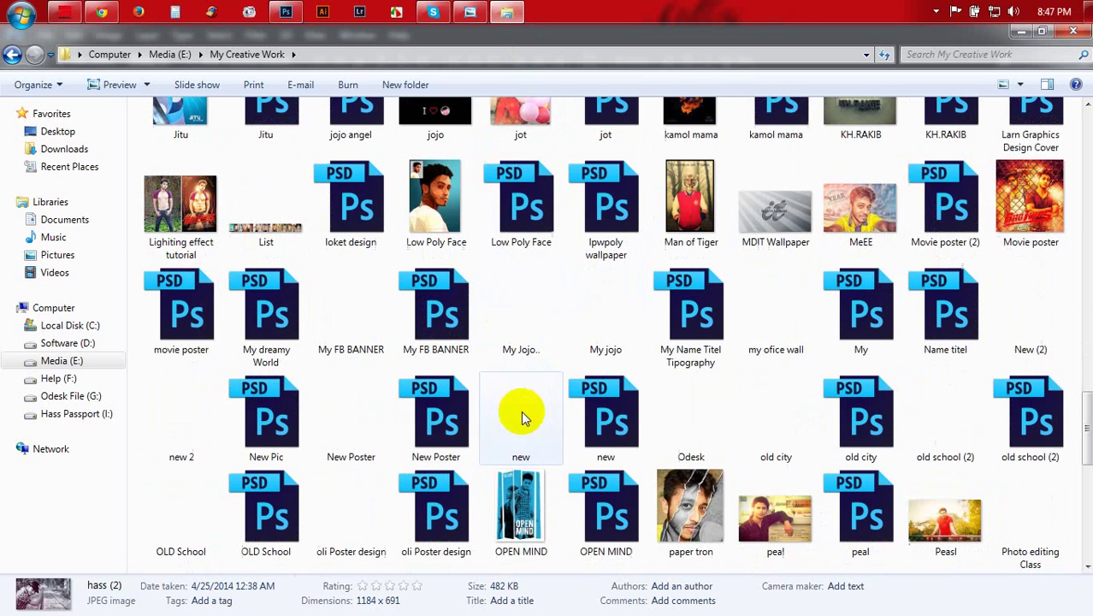
pyautogui.moveTo(1030, 204)
pyautogui.mouseDown()
pyautogui.moveTo(379, 147)
pyautogui.moveTo(584, 342)
pyautogui.moveTo(697, 354)
pyautogui.mouseUp()
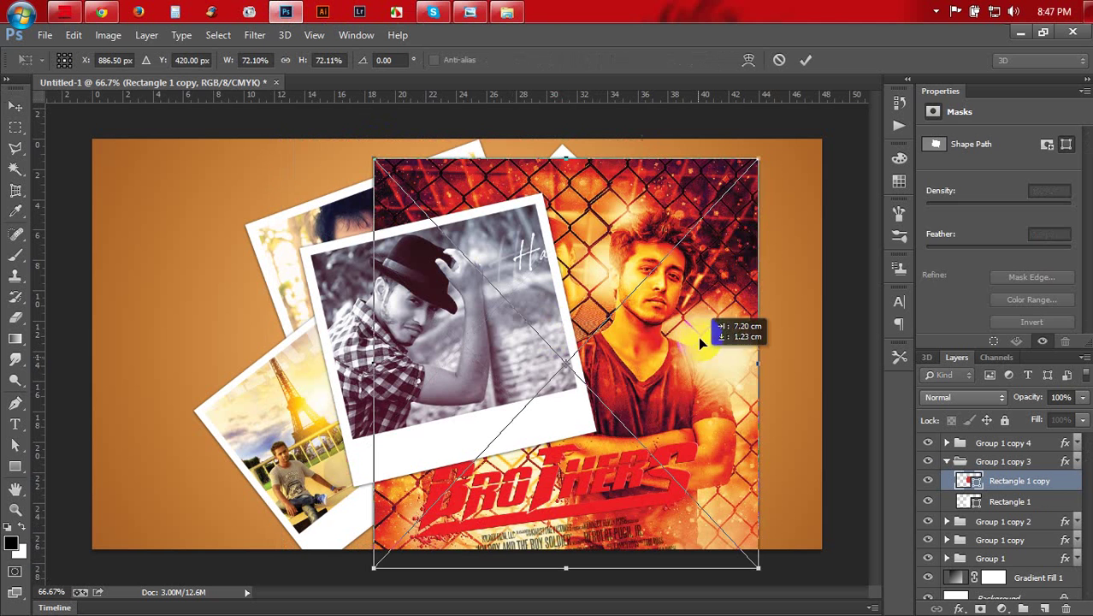
# Commit the Movie poster, clip it to Group 1 copy 3's rectangle, and adjust its position.
pyautogui.click(807, 62)
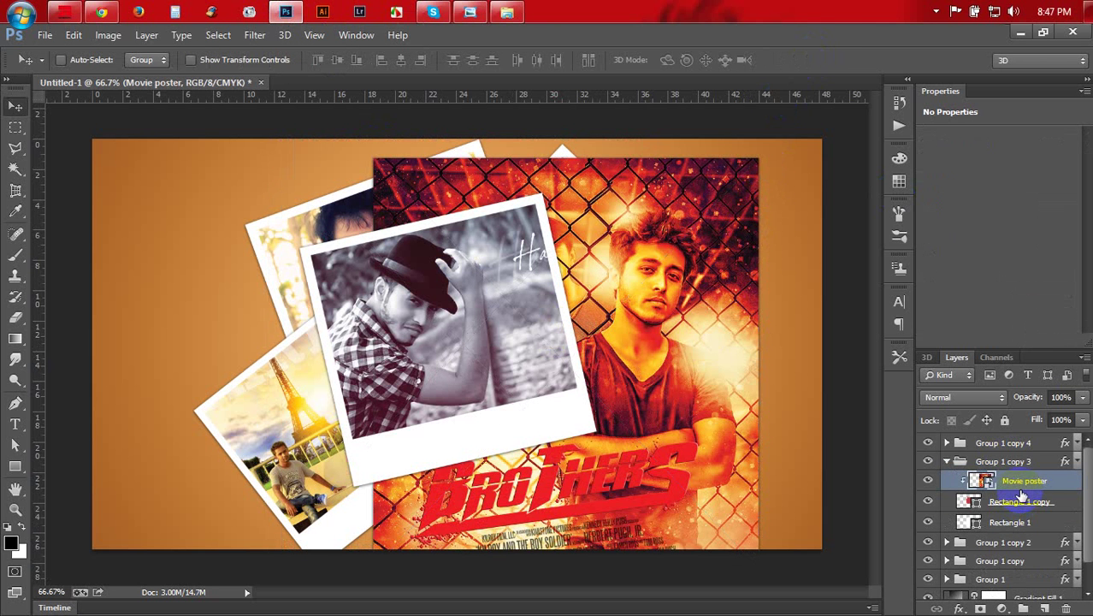
pyautogui.keyDown('alt'); pyautogui.click(1020, 492); pyautogui.keyUp('alt')
pyautogui.moveTo(557, 403); pyautogui.dragTo(549, 400)
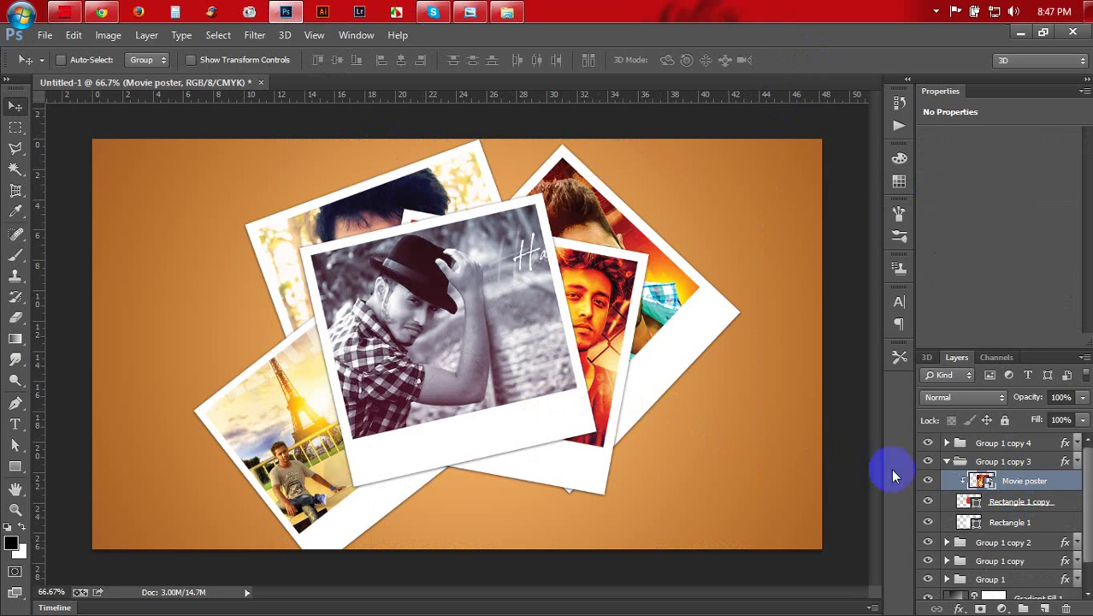
pyautogui.click(947, 462)
pyautogui.keyDown('shift'); pyautogui.click(990, 517); pyautogui.keyUp('shift')
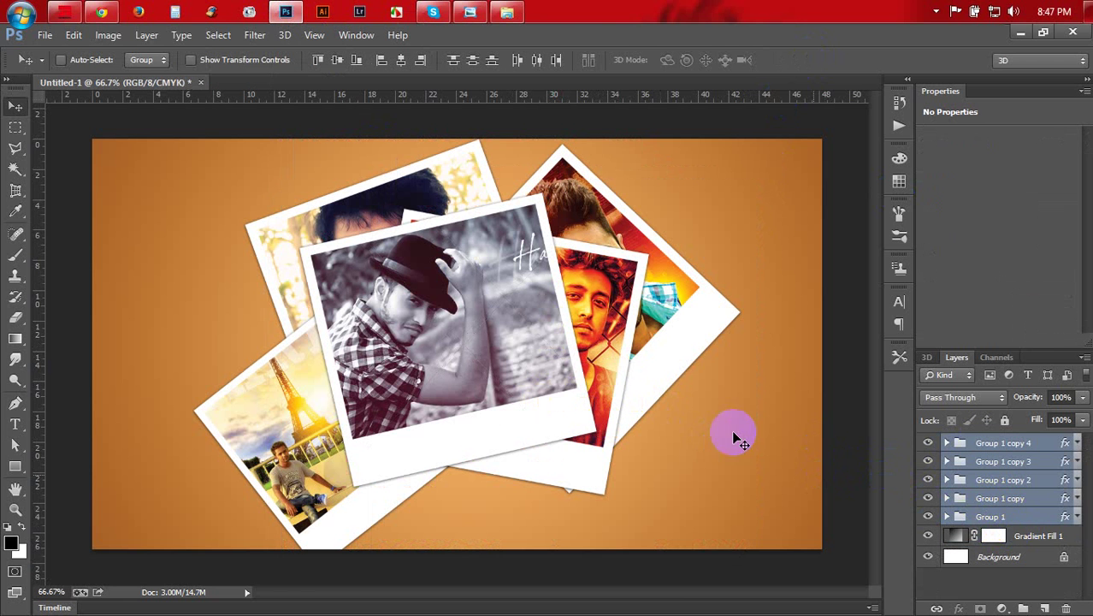
# Scale all five polaroid groups down to about 80% together.
pyautogui.hotkey('ctrl', 't')
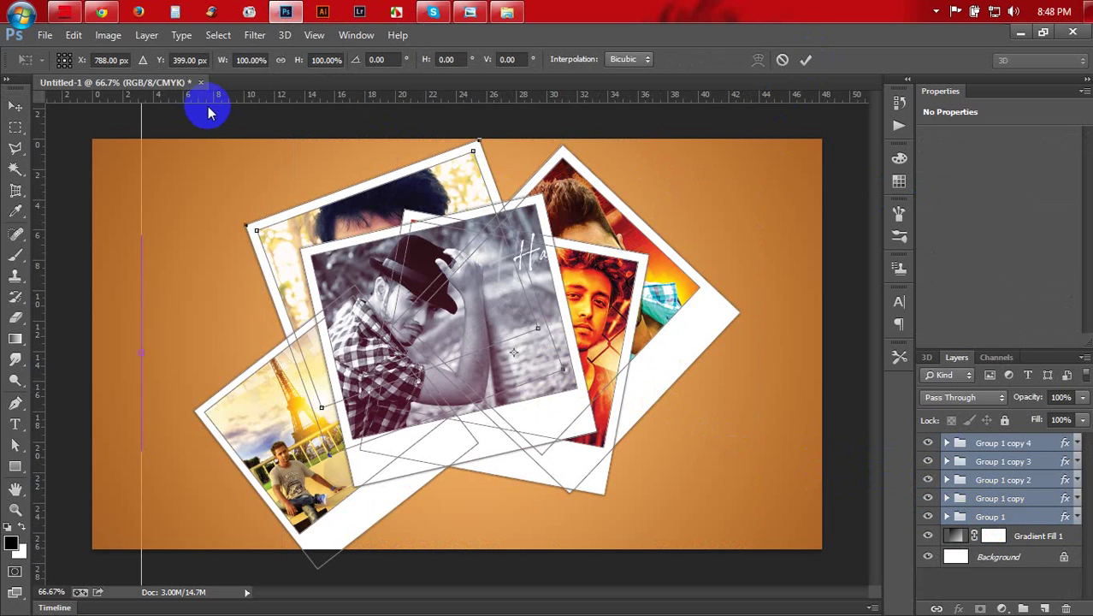
pyautogui.hotkey('ctrl', '-')
pyautogui.hotkey('ctrl', '-')
pyautogui.moveTo(672, 209); pyautogui.dragTo(635, 242)
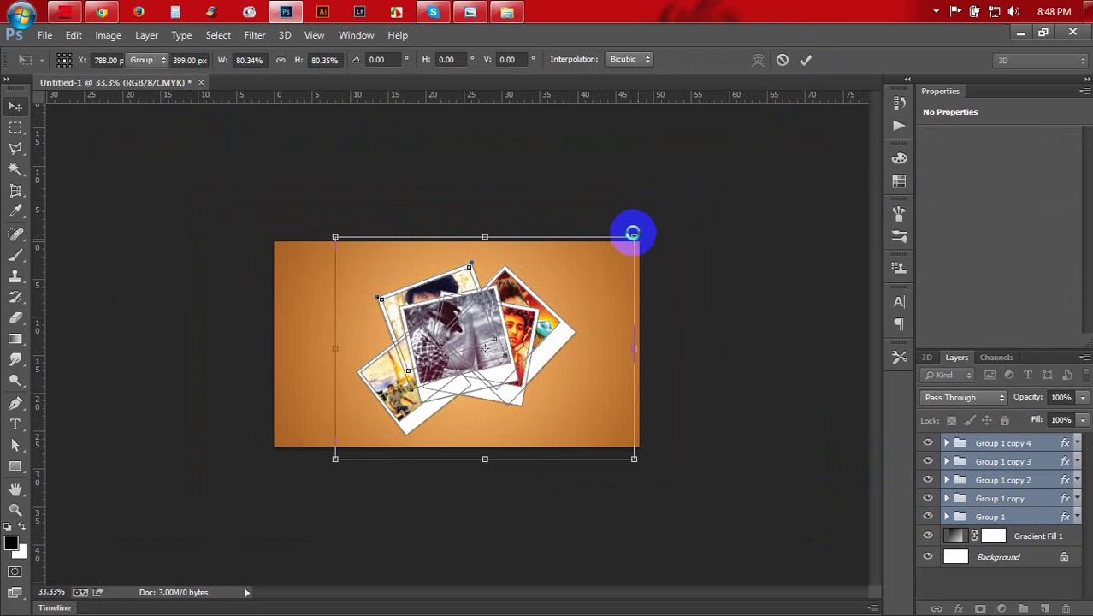
pyautogui.press('Return')
pyautogui.hotkey('ctrl', '+')
pyautogui.hotkey('ctrl', '+')
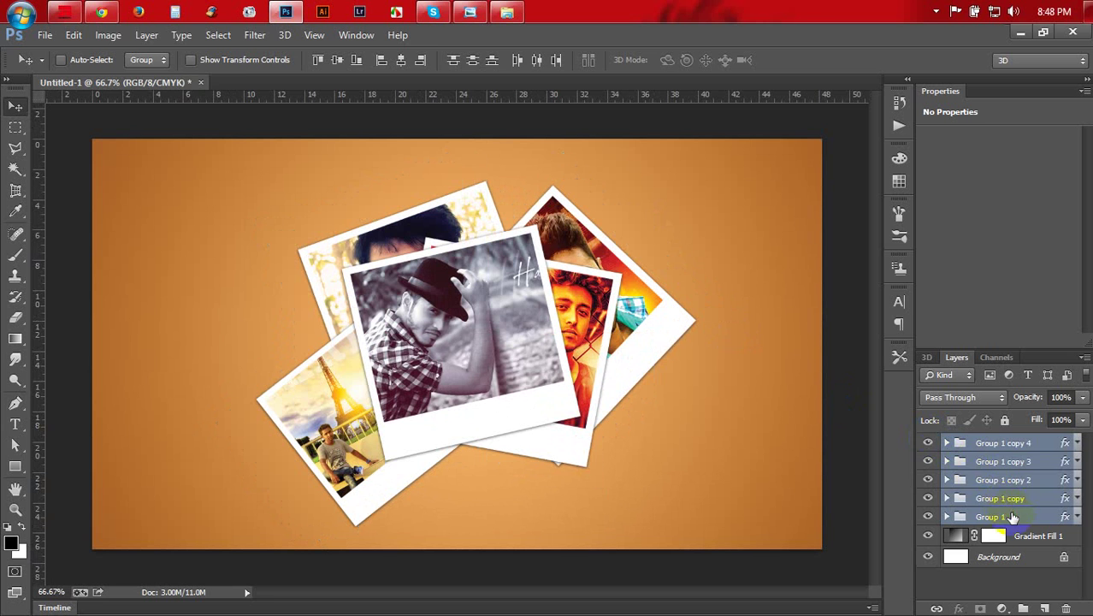
# Spread the polaroids apart, moving the Eiffel frame lower-left and the Movie poster frame right.
pyautogui.click(991, 517)
pyautogui.moveTo(505, 295)
pyautogui.mouseDown()
pyautogui.moveTo(476, 293)
pyautogui.moveTo(444, 253)
pyautogui.mouseUp()
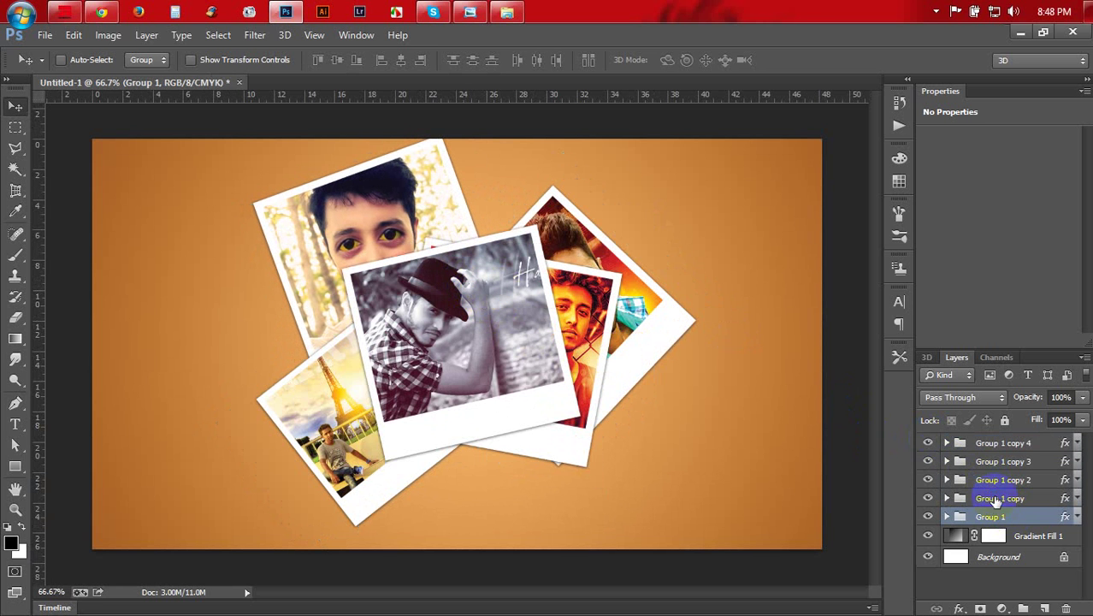
pyautogui.click(996, 498)
pyautogui.moveTo(734, 299); pyautogui.dragTo(744, 292)
pyautogui.click(967, 479)
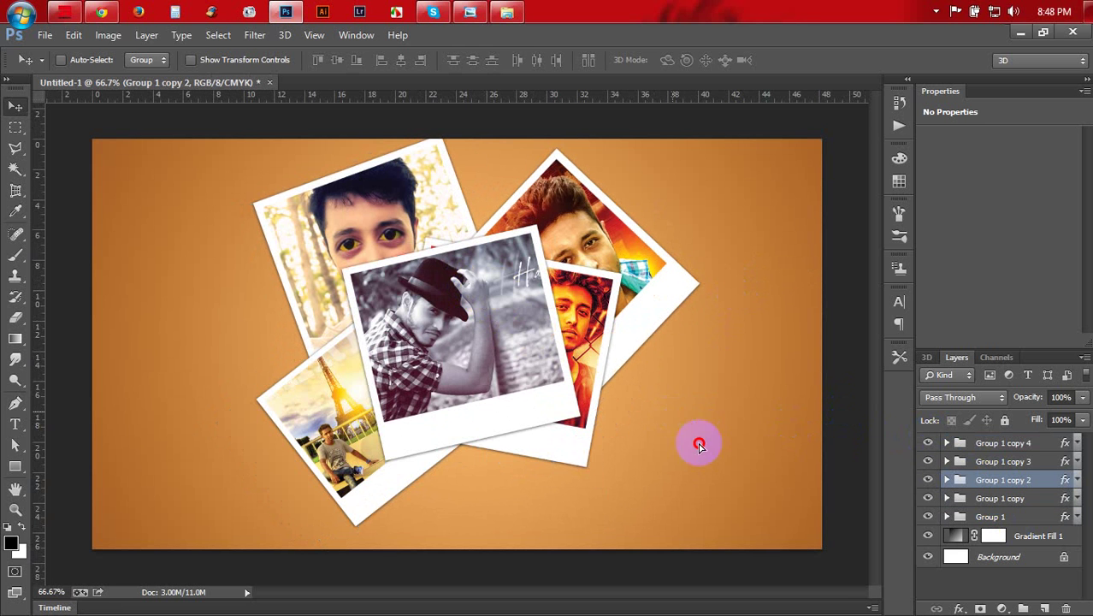
pyautogui.moveTo(706, 457); pyautogui.dragTo(631, 435)
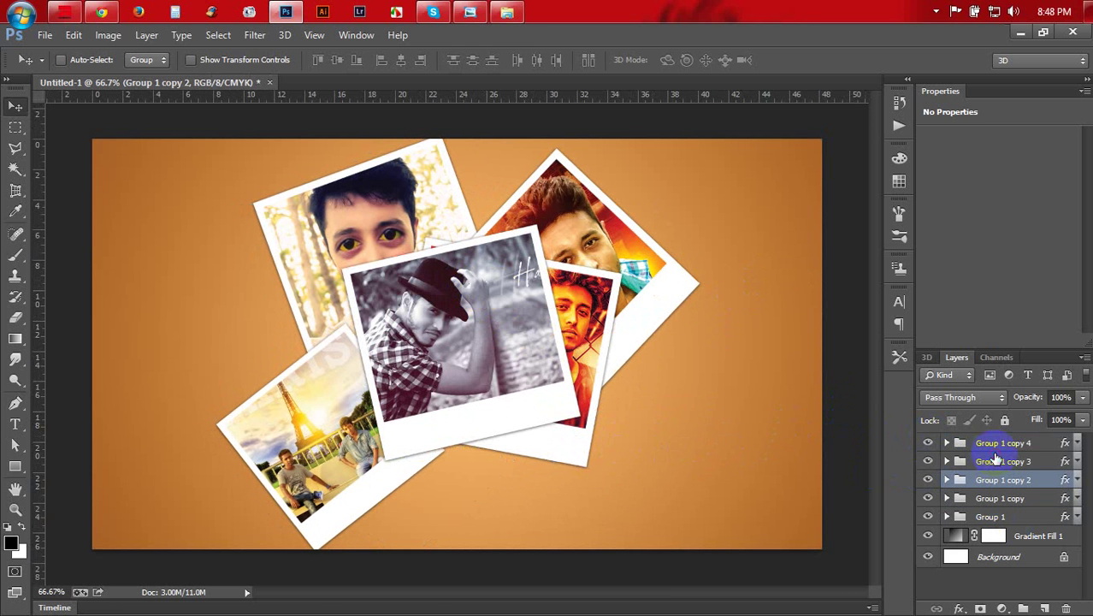
pyautogui.click(983, 460)
pyautogui.moveTo(518, 403); pyautogui.dragTo(562, 414)
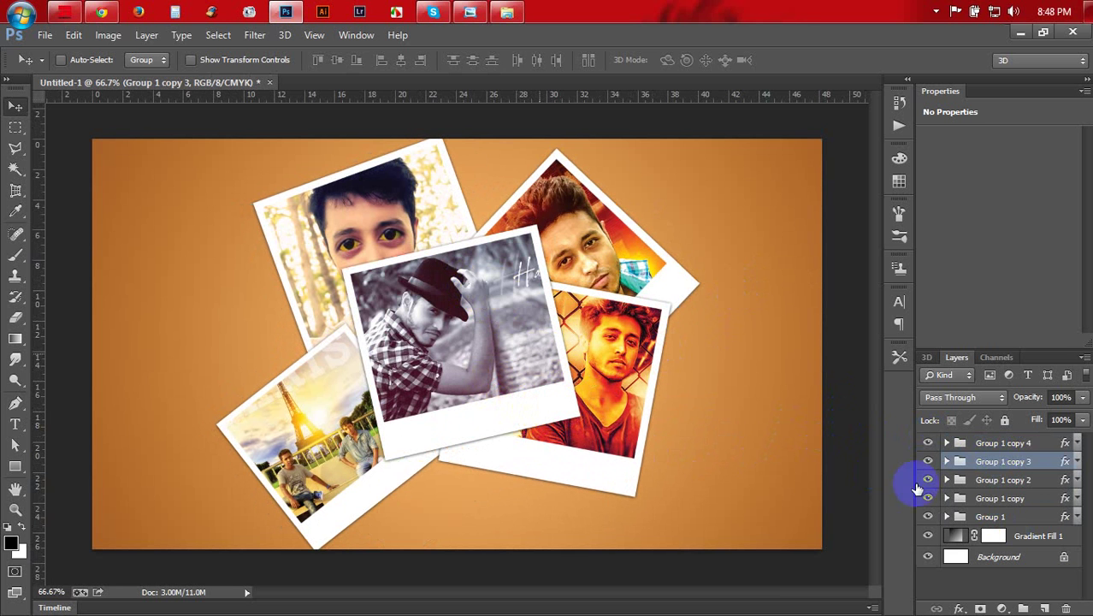
pyautogui.click(1044, 535)
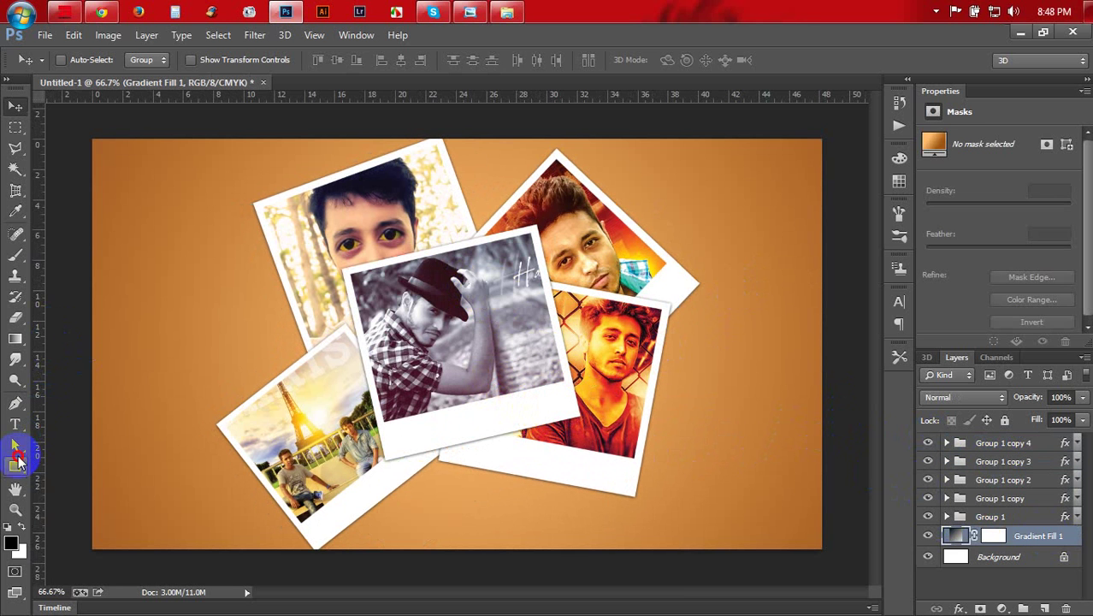
# Draw a black rectangle bar and move it toward the left edge of the canvas.
pyautogui.click(15, 466)
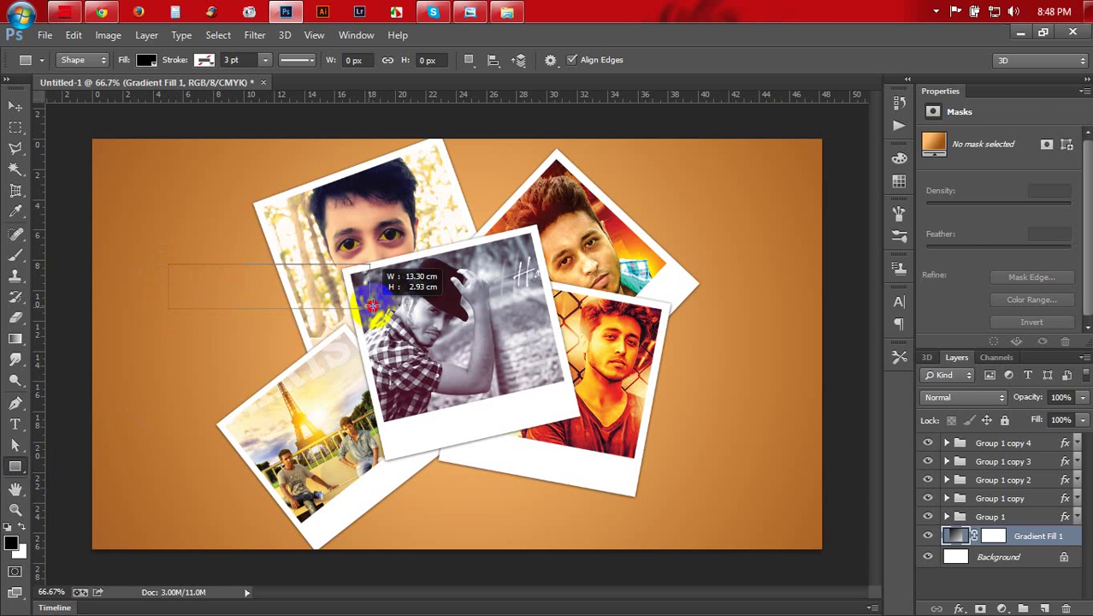
pyautogui.moveTo(176, 270); pyautogui.dragTo(397, 306)
pyautogui.click(15, 105)
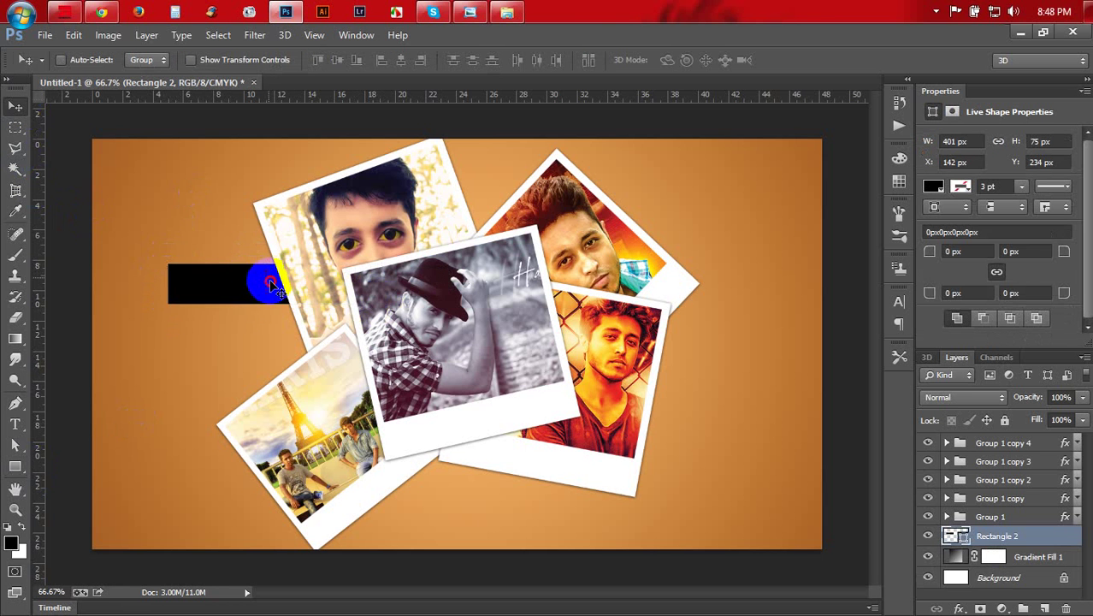
pyautogui.moveTo(266, 283); pyautogui.dragTo(215, 286)
# Add a PHOTO FRAME text layer in Nexa Light at 45 pt over the black bar.
pyautogui.click(15, 424)
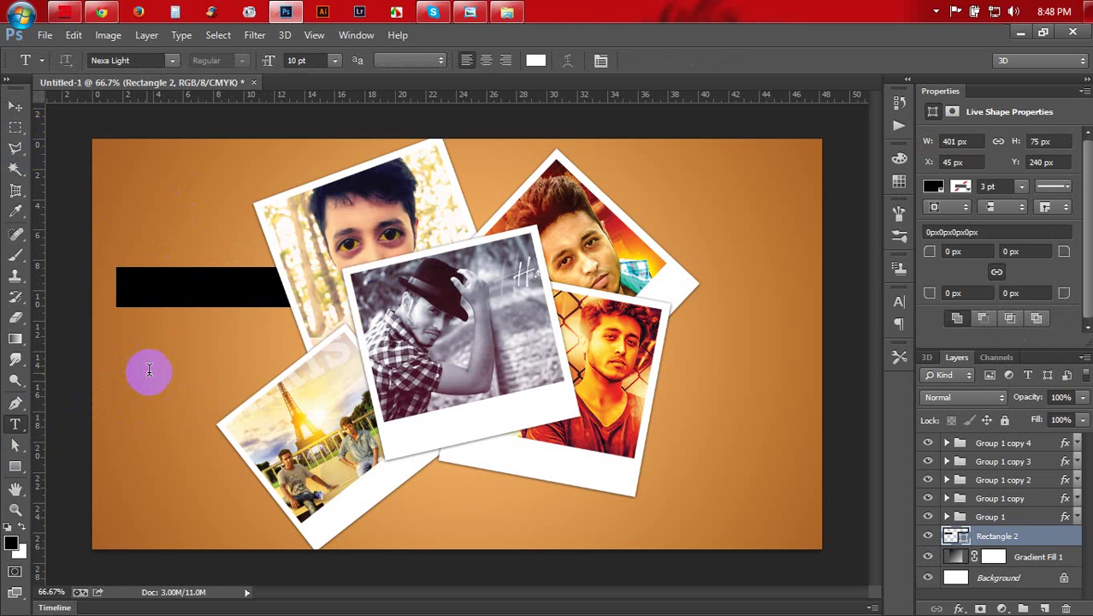
pyautogui.click(149, 369)
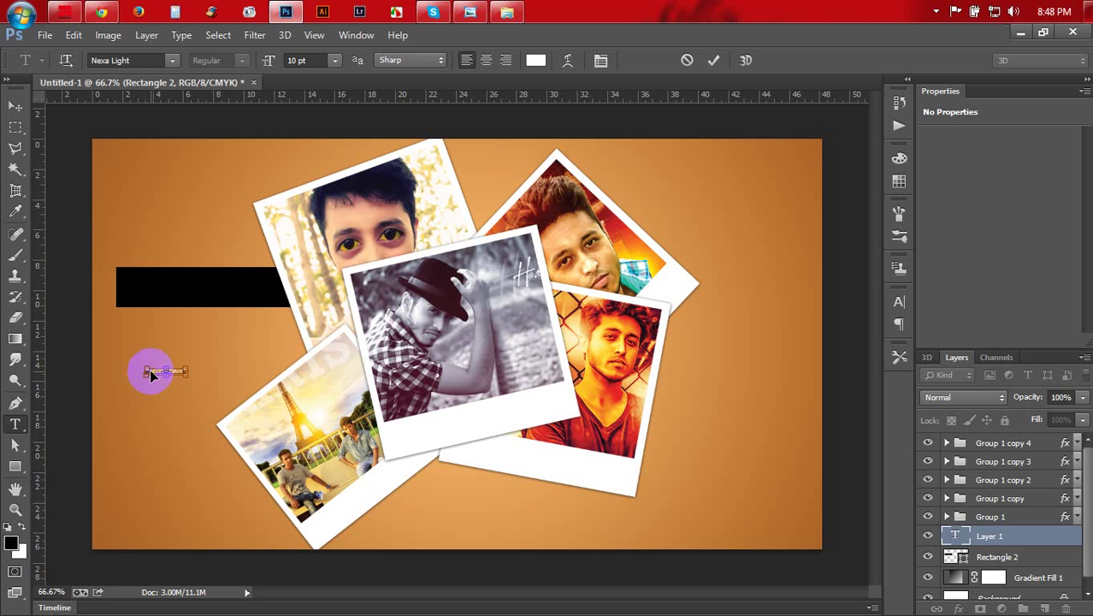
pyautogui.doubleClick(292, 61)
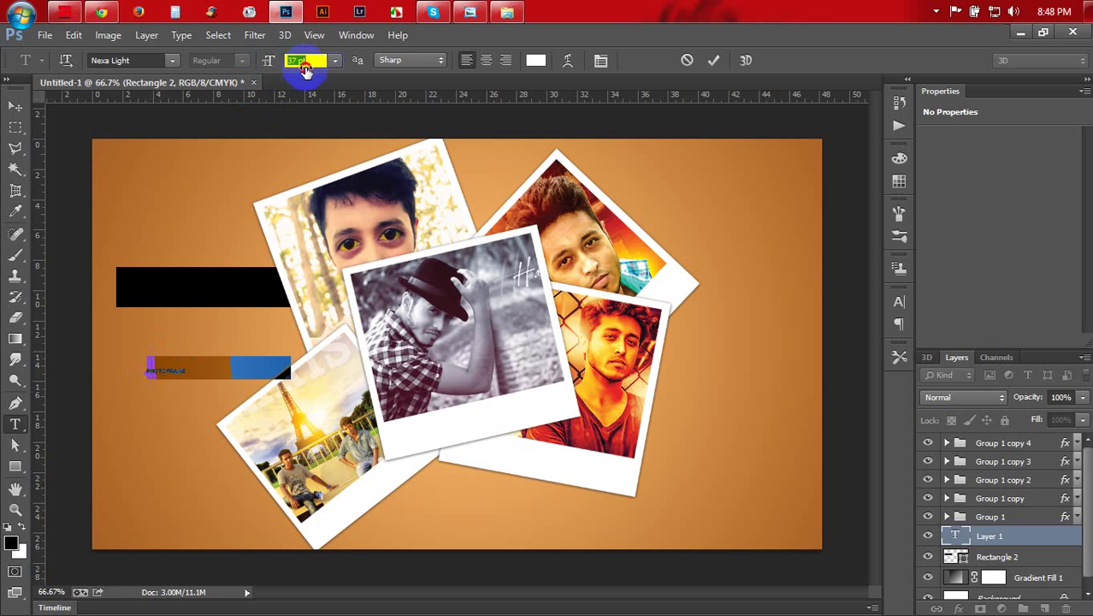
pyautogui.write('45')
pyautogui.press('Return')
pyautogui.click(266, 179)
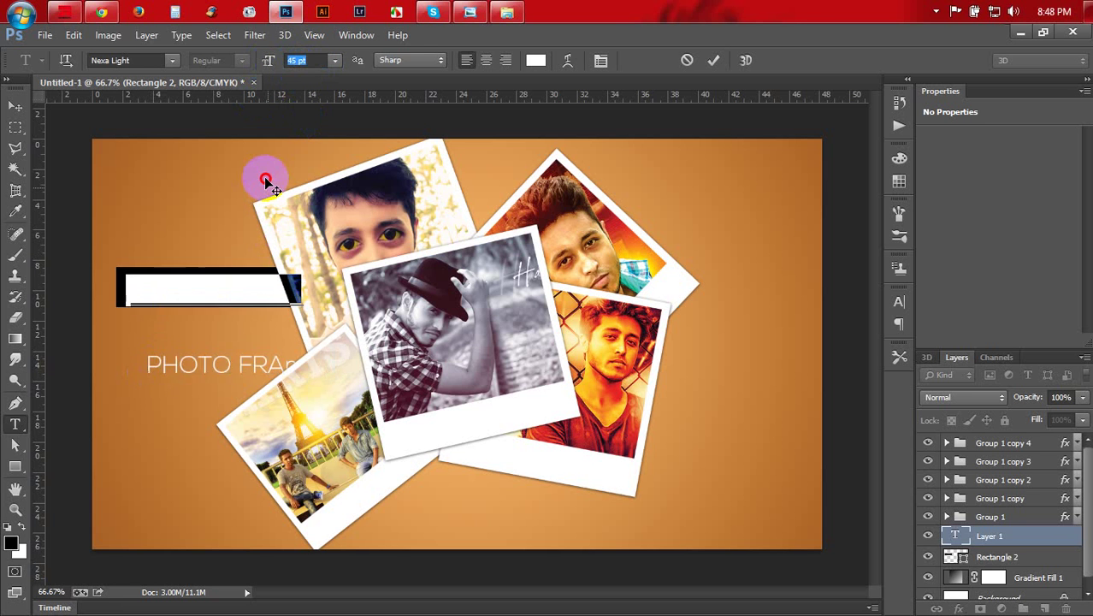
pyautogui.moveTo(265, 289); pyautogui.dragTo(287, 288)
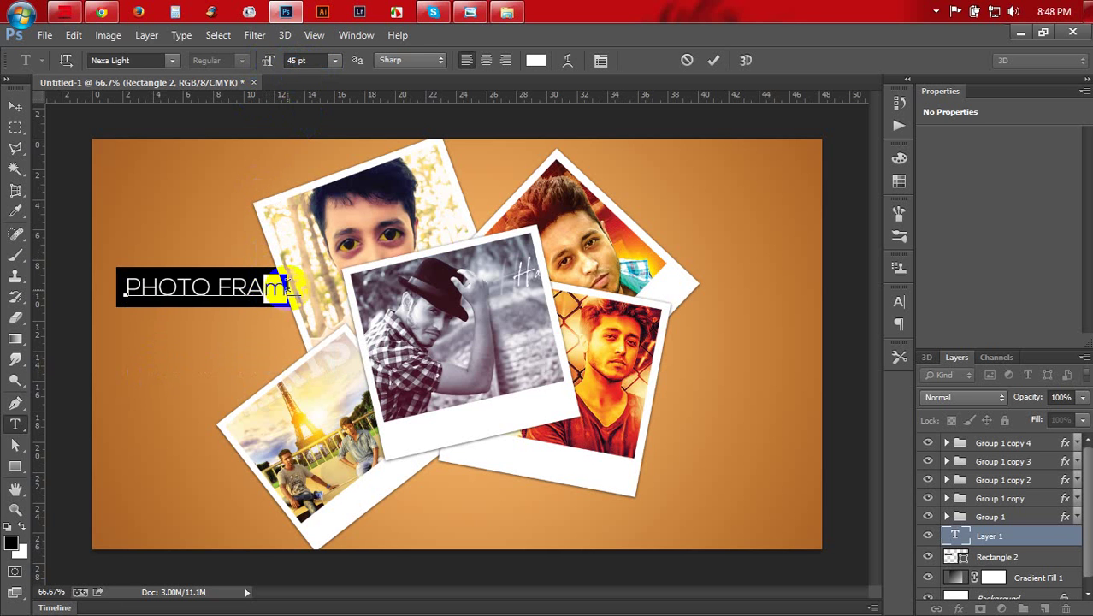
# Reduce the PHOTO FRAME label to 38 pt, center it in the bar, and commit.
pyautogui.hotkey('ctrl', 'a')
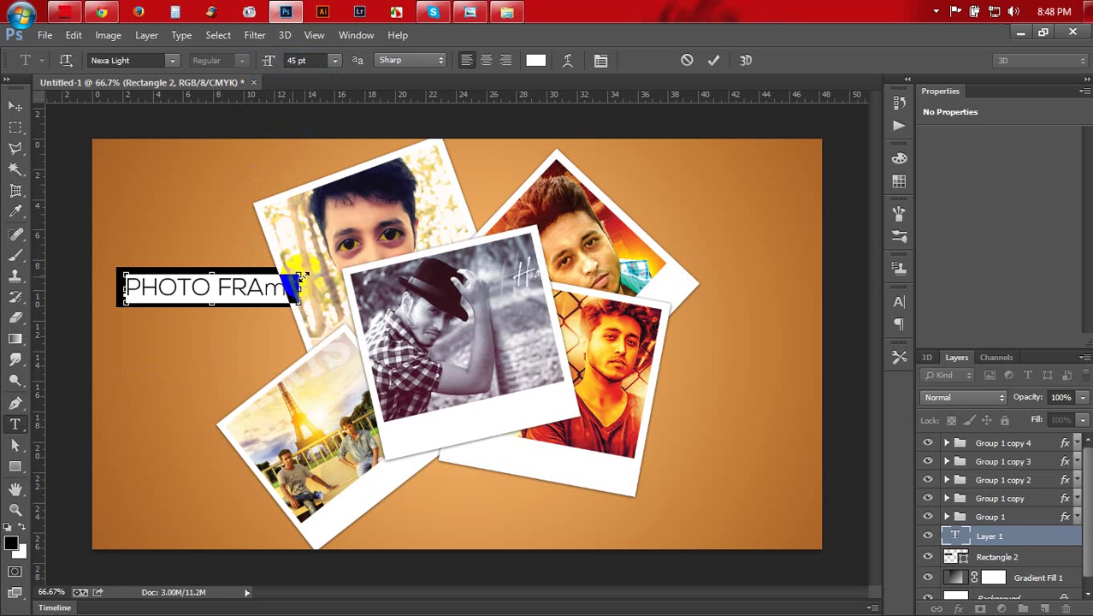
pyautogui.write('M')
pyautogui.click(296, 60)
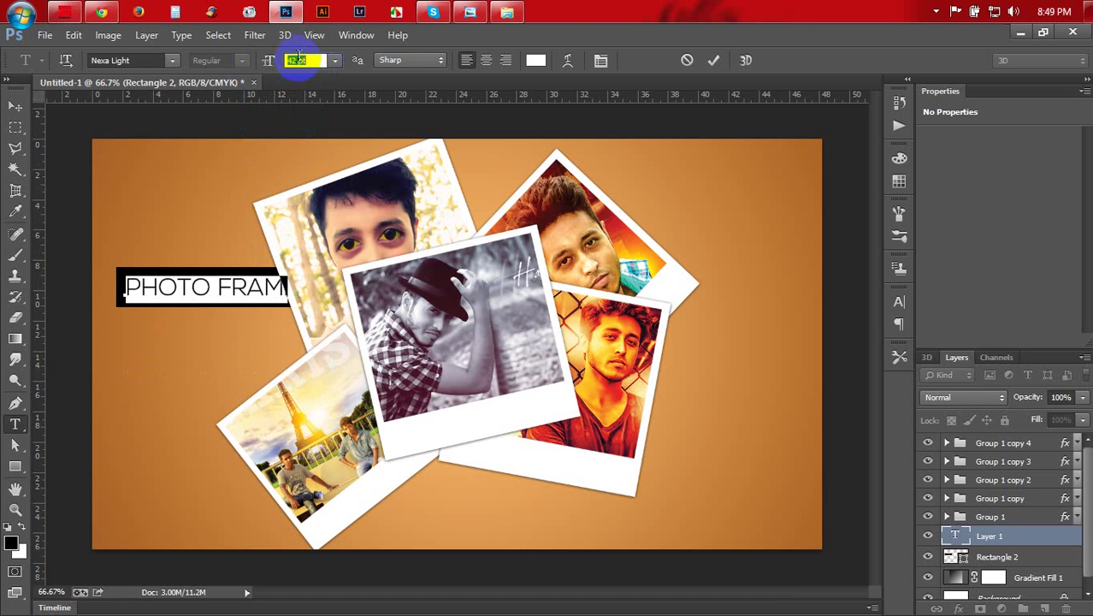
pyautogui.press('Down')
pyautogui.press('Down')
pyautogui.press('Down')
pyautogui.press('Down')
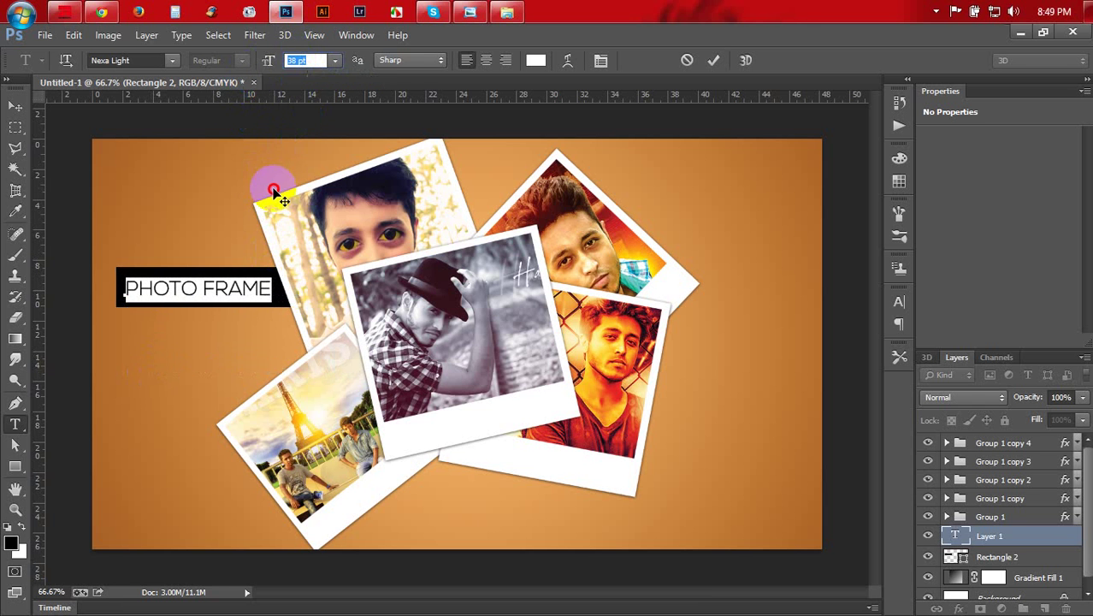
pyautogui.moveTo(273, 190); pyautogui.dragTo(276, 187)
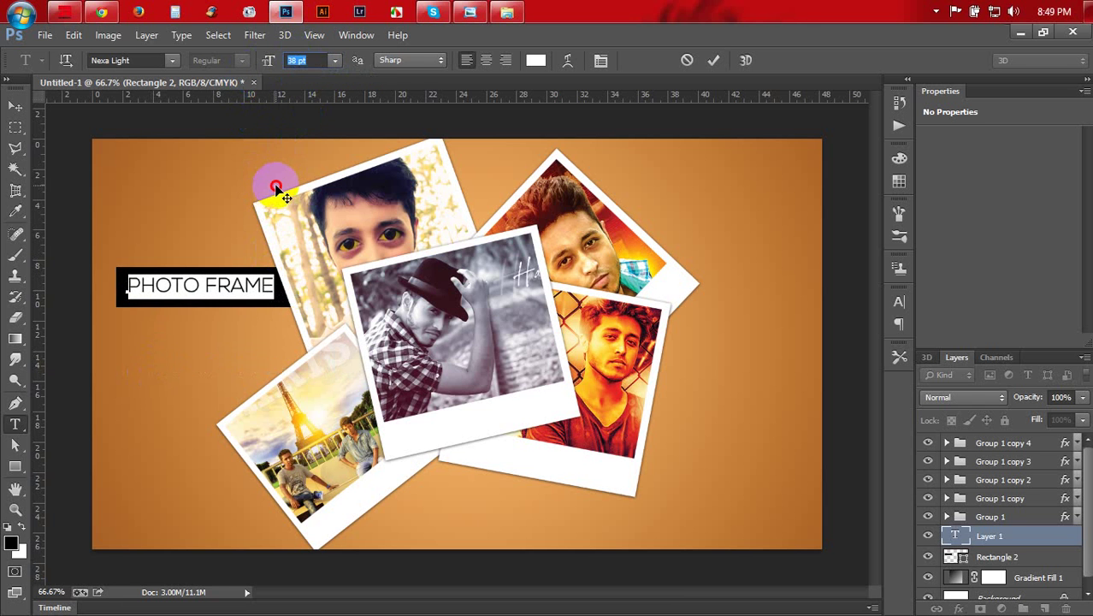
pyautogui.click(713, 61)
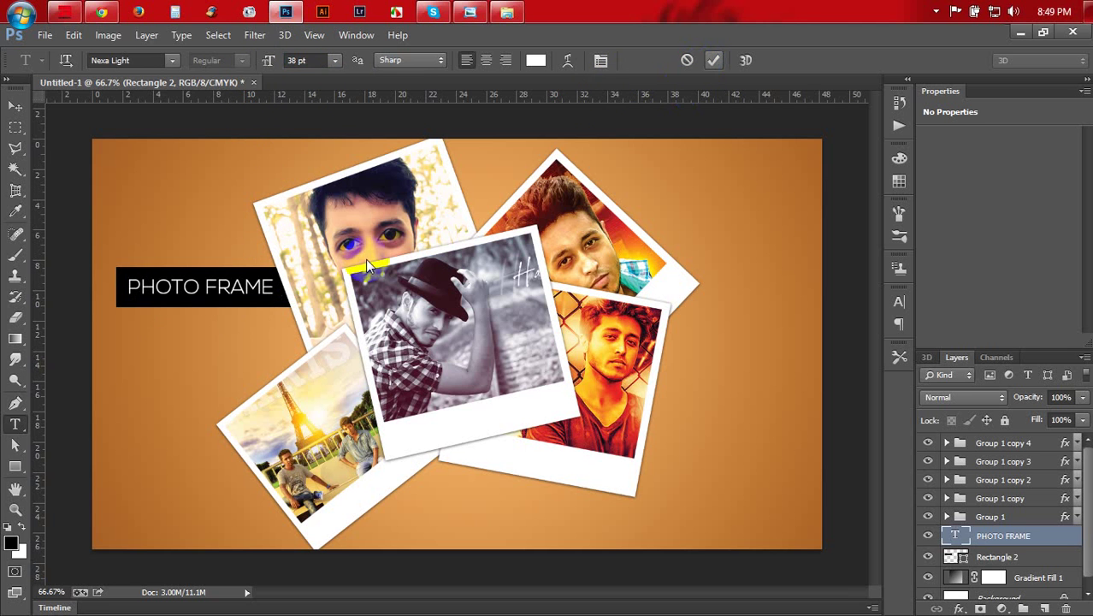
# Open a rename on the Group 1 copy 4 layer, keeping its name unchanged.
pyautogui.click(17, 107)
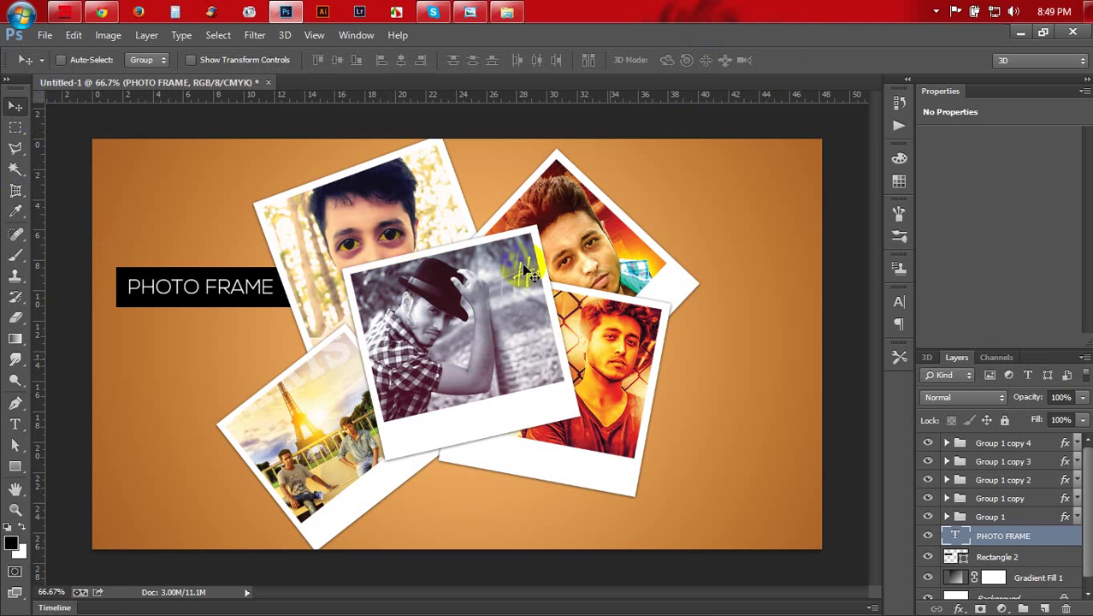
pyautogui.doubleClick(1016, 444)
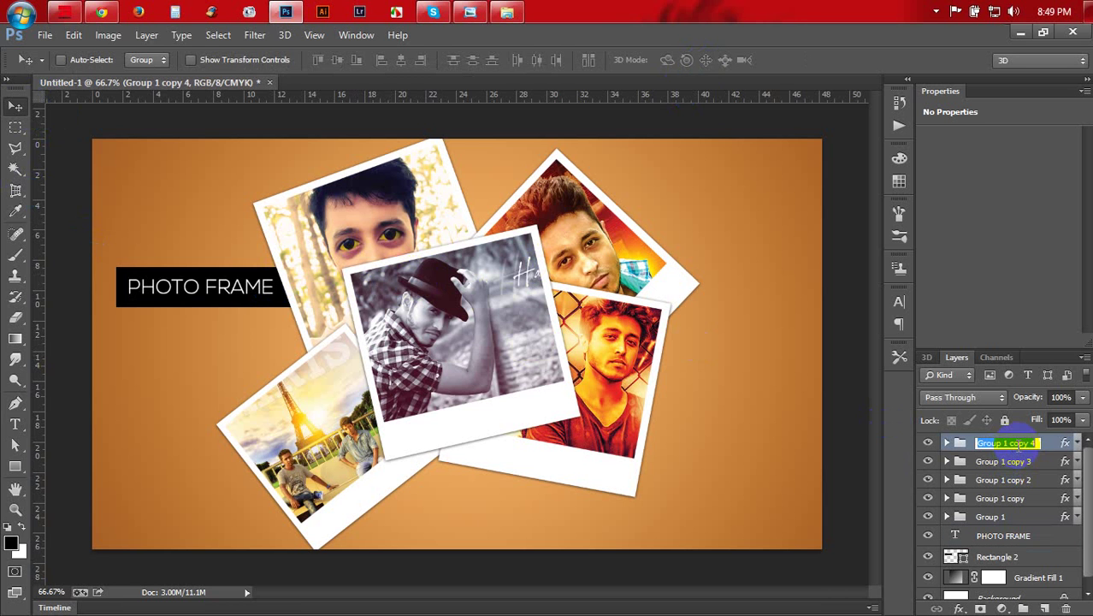
pyautogui.press('Return')
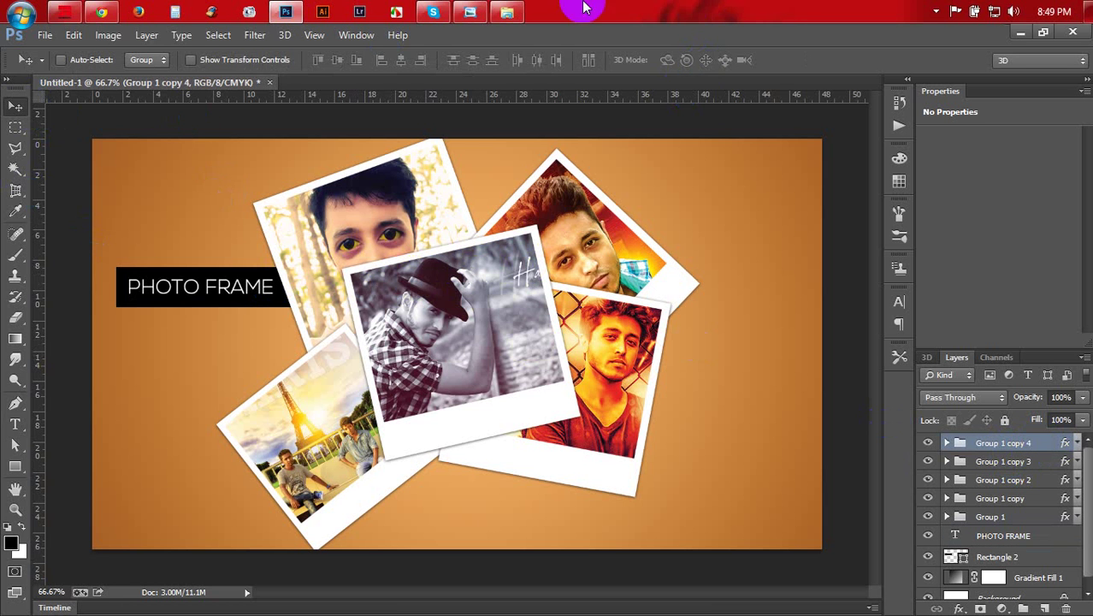